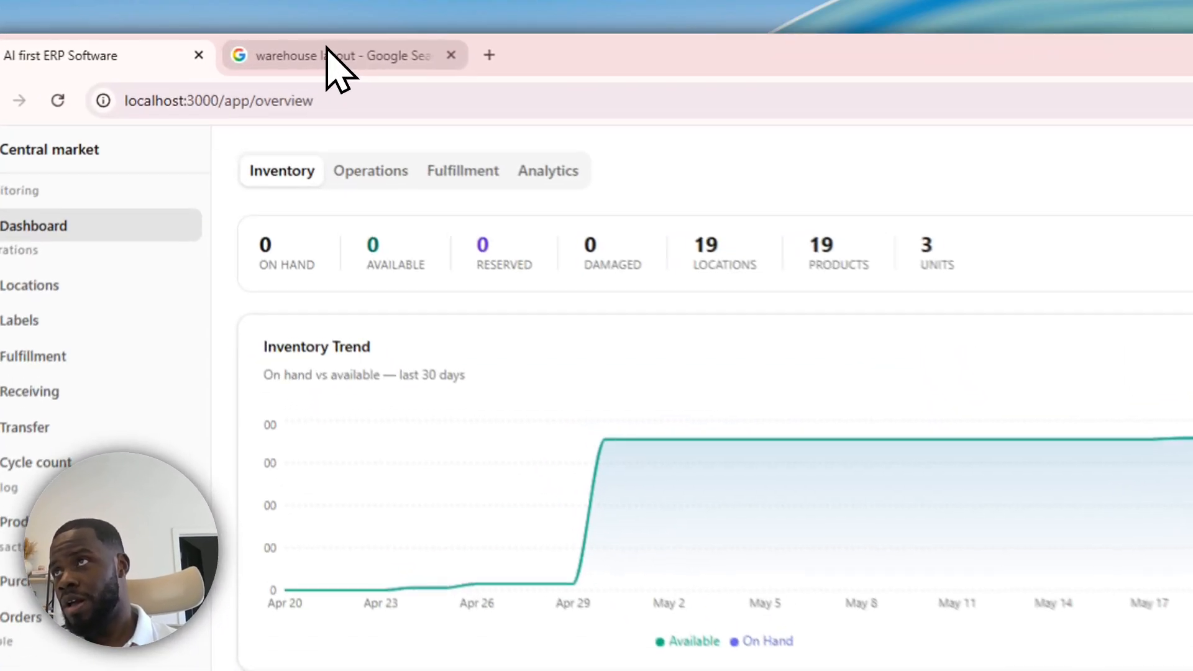
# Examine the warehouse layout examples in the image search results and return to the ERP dashboard
pyautogui.click(254, 46)
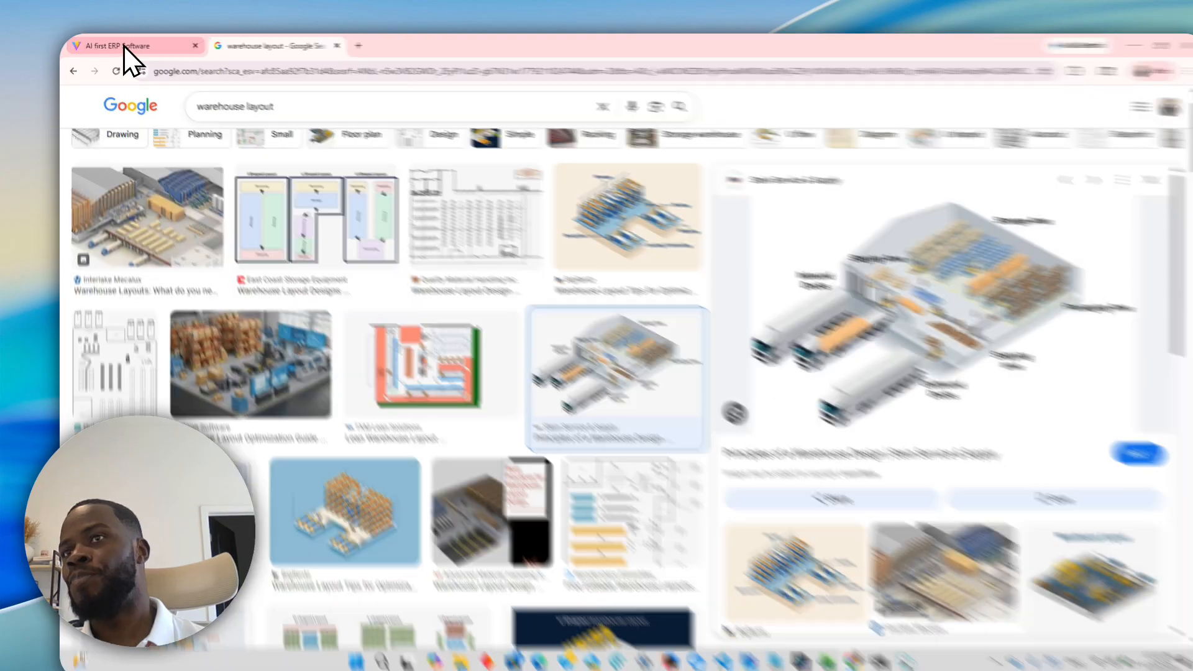
pyautogui.click(121, 46)
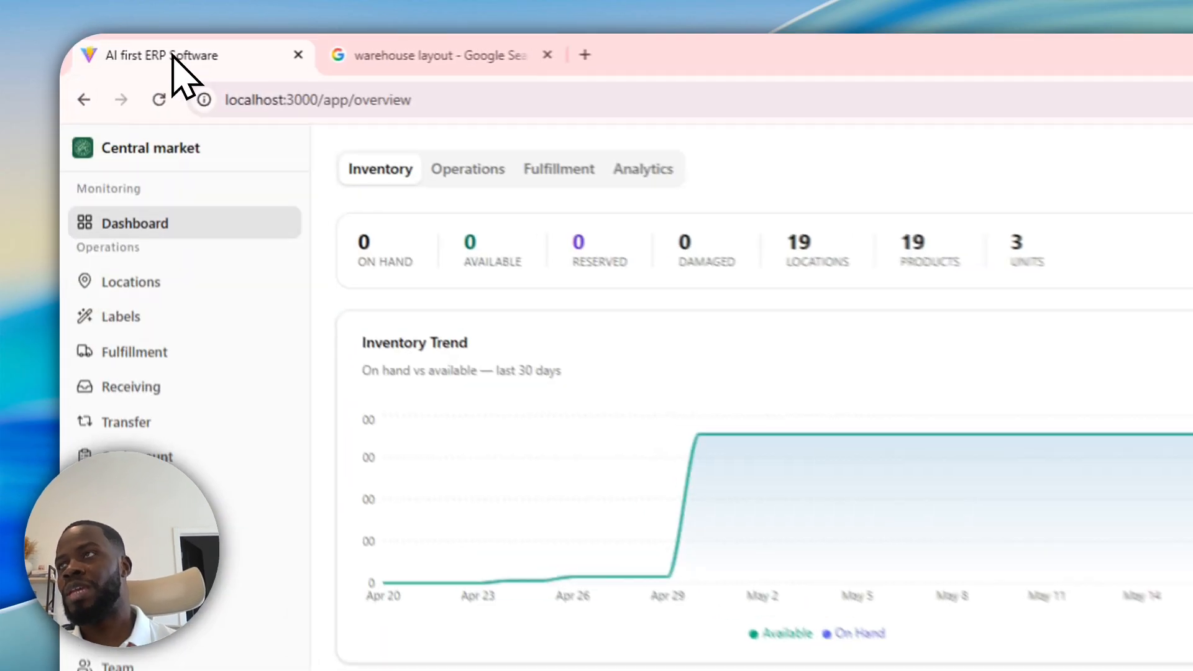
# Start creating locations from the Locations page, check the single-location form and return to the multiple-locations form
pyautogui.click(213, 309)
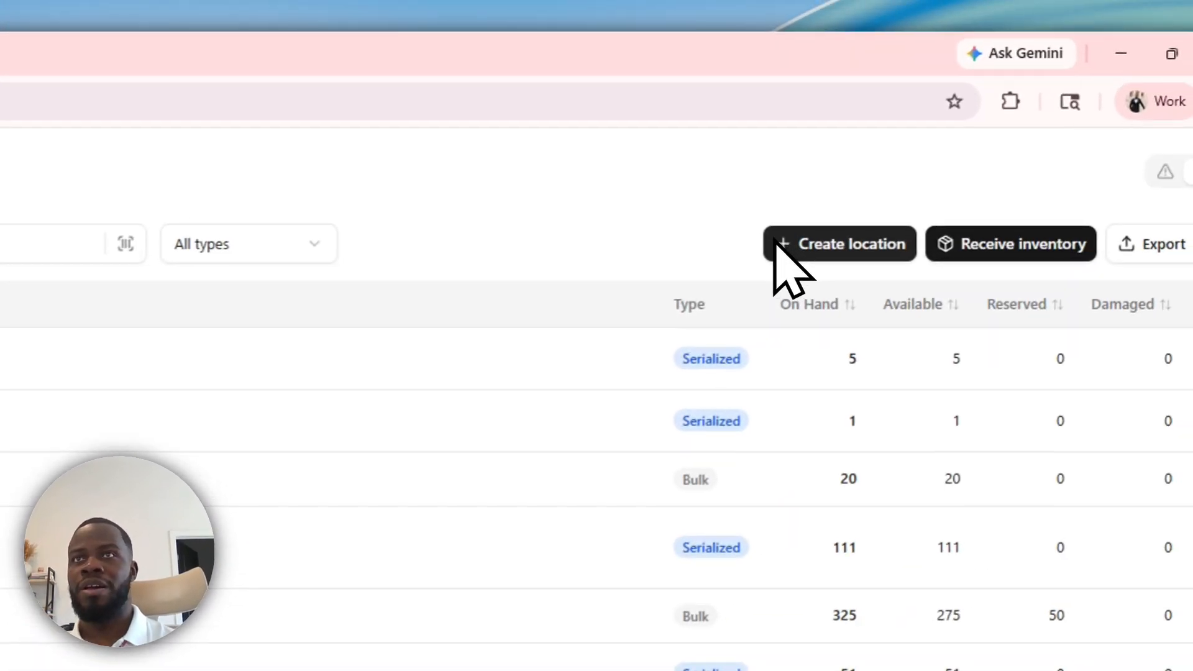
pyautogui.click(911, 140)
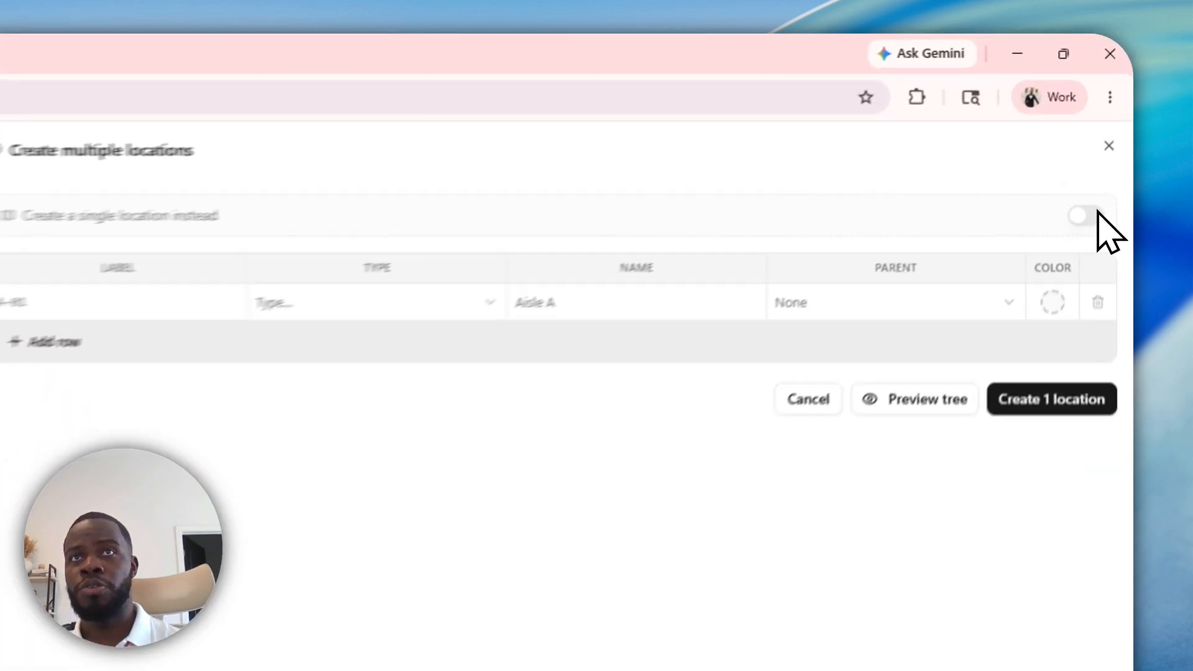
pyautogui.click(1082, 215)
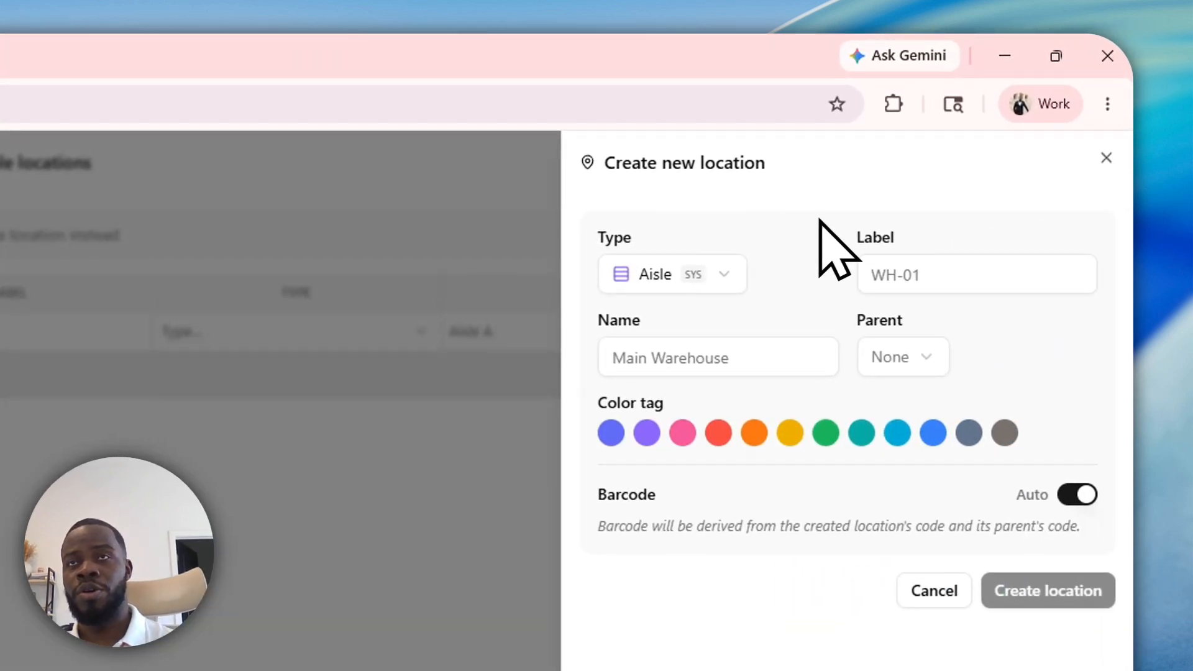
pyautogui.click(1106, 157)
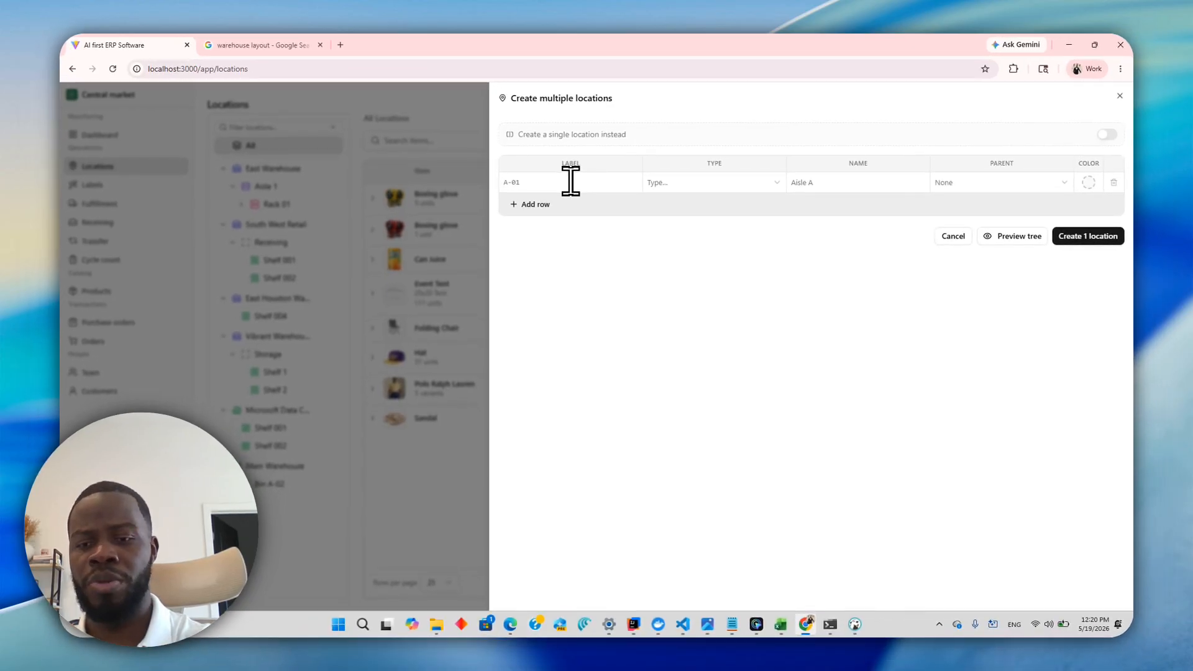
# Label the first location row WH6666 and set its type to Facility
pyautogui.click(571, 182)
pyautogui.write('WH')
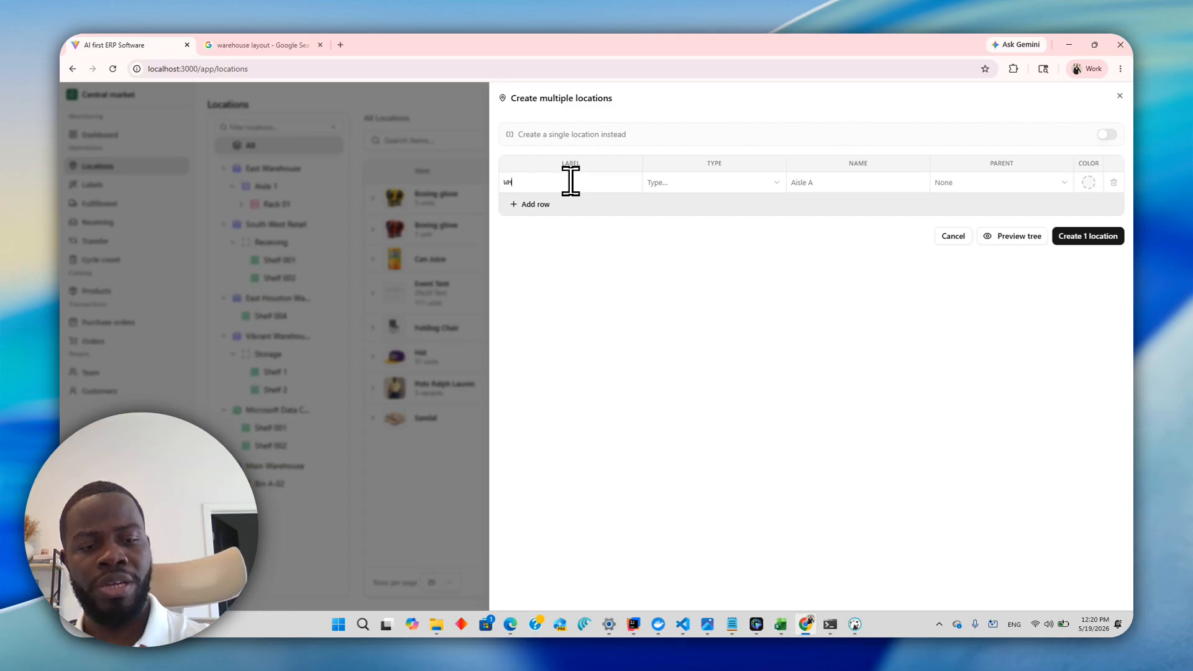
pyautogui.write('6666')
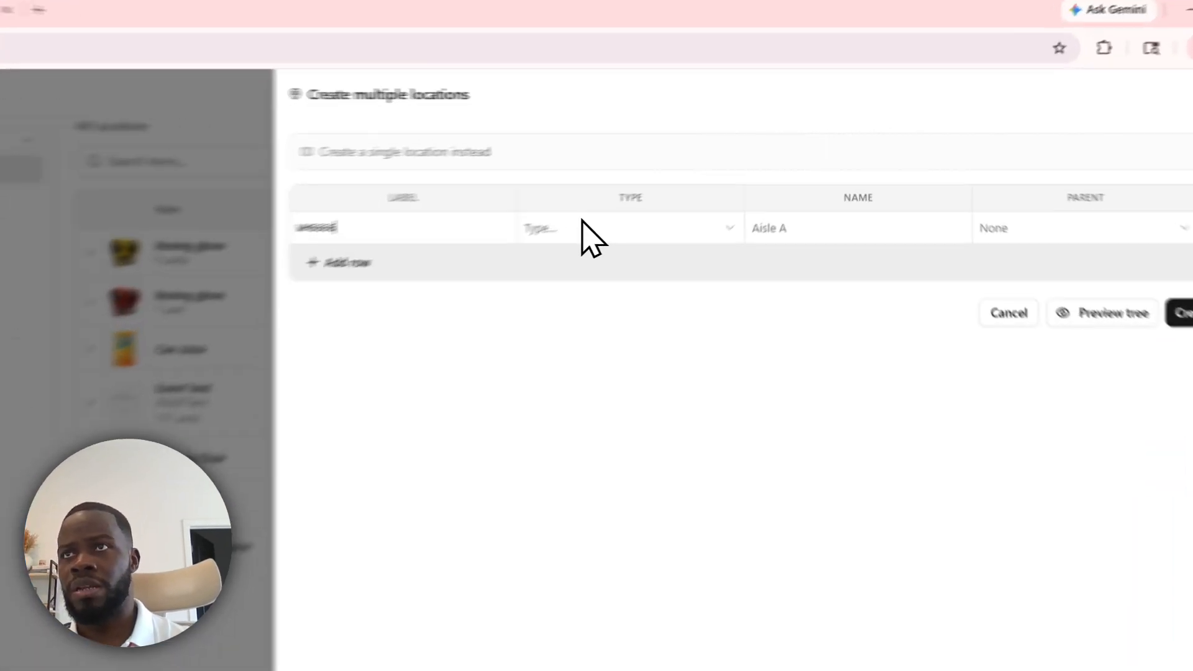
pyautogui.click(696, 183)
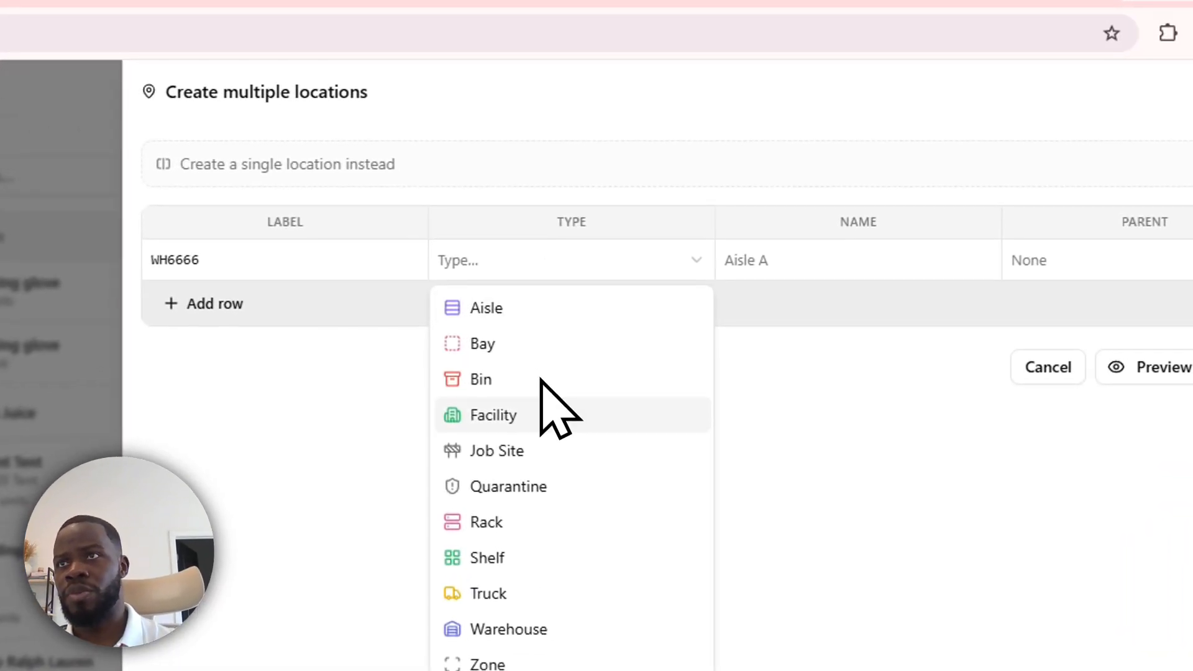
pyautogui.click(549, 420)
# Name the WH6666 facility "Lamar Fish Processing"
pyautogui.click(857, 251)
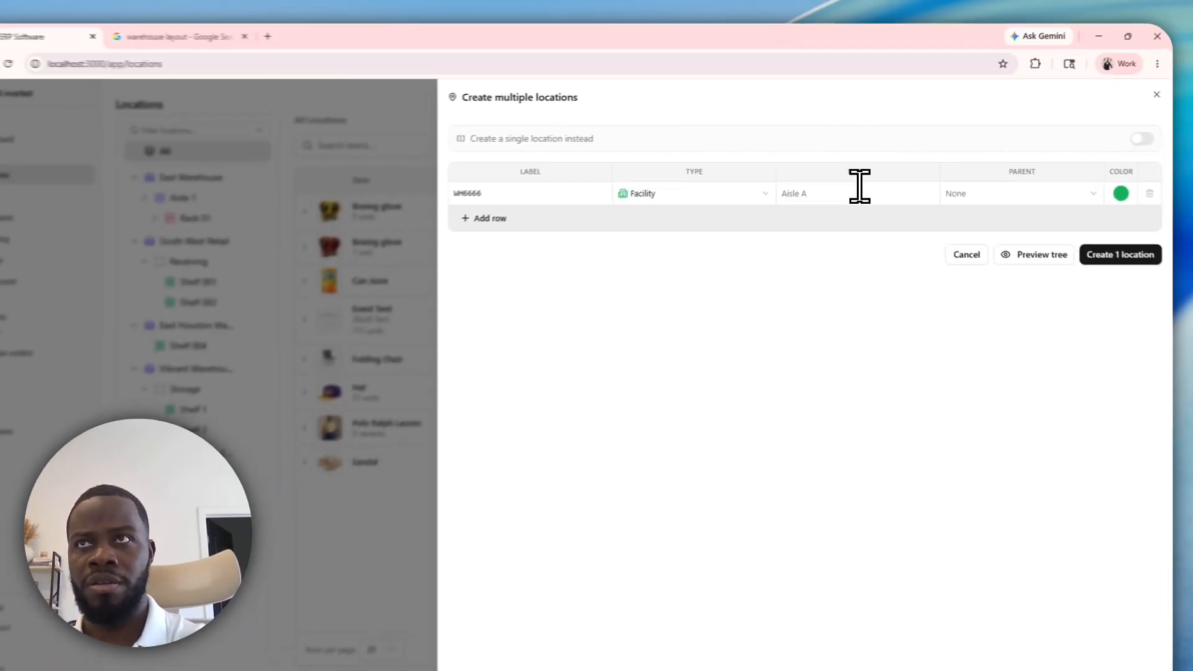
pyautogui.write('Lama')
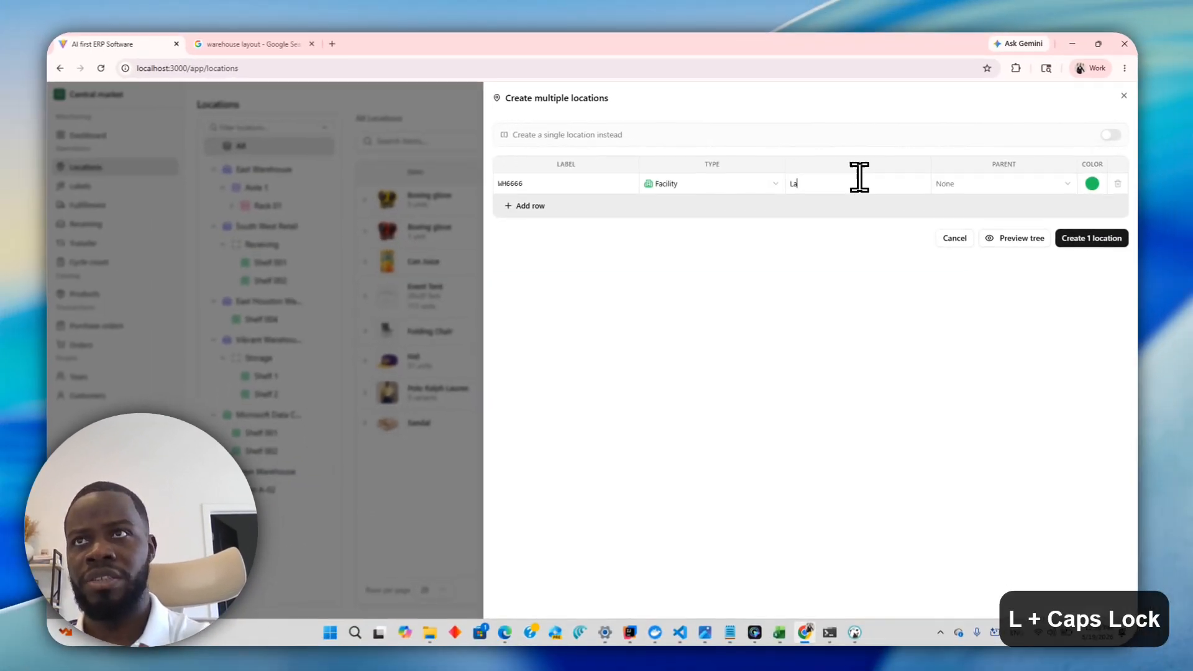
pyautogui.write('r 10')
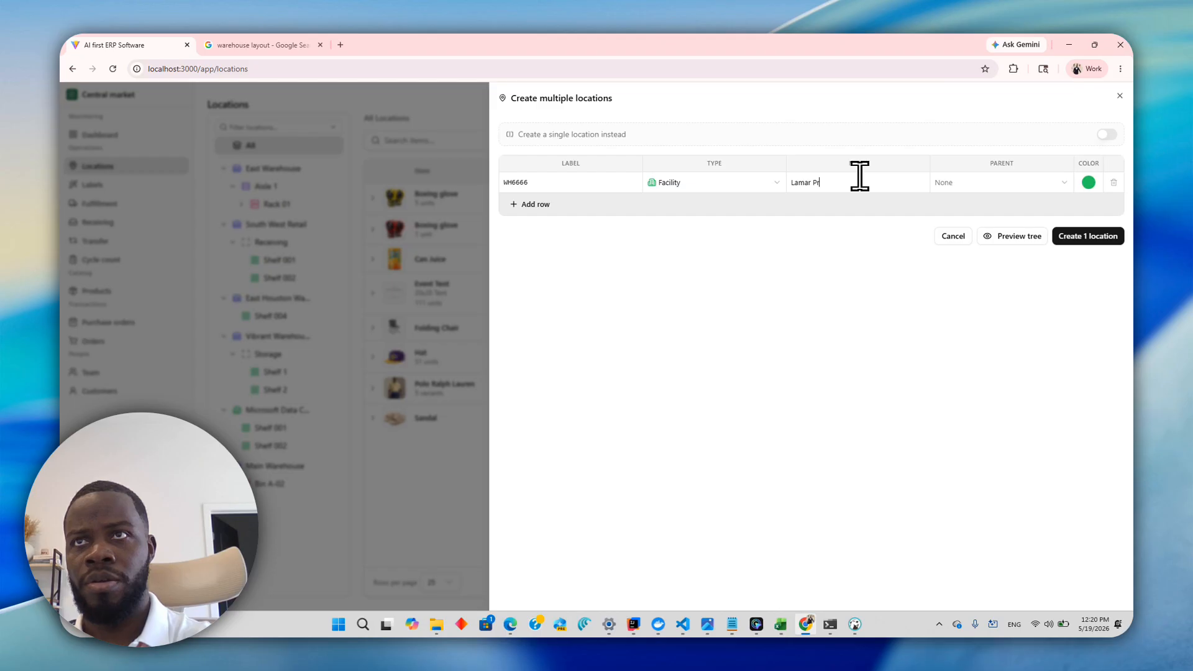
pyautogui.press('BackSpace')
pyautogui.press('BackSpace')
pyautogui.press('BackSpace')
pyautogui.write('Fish ')
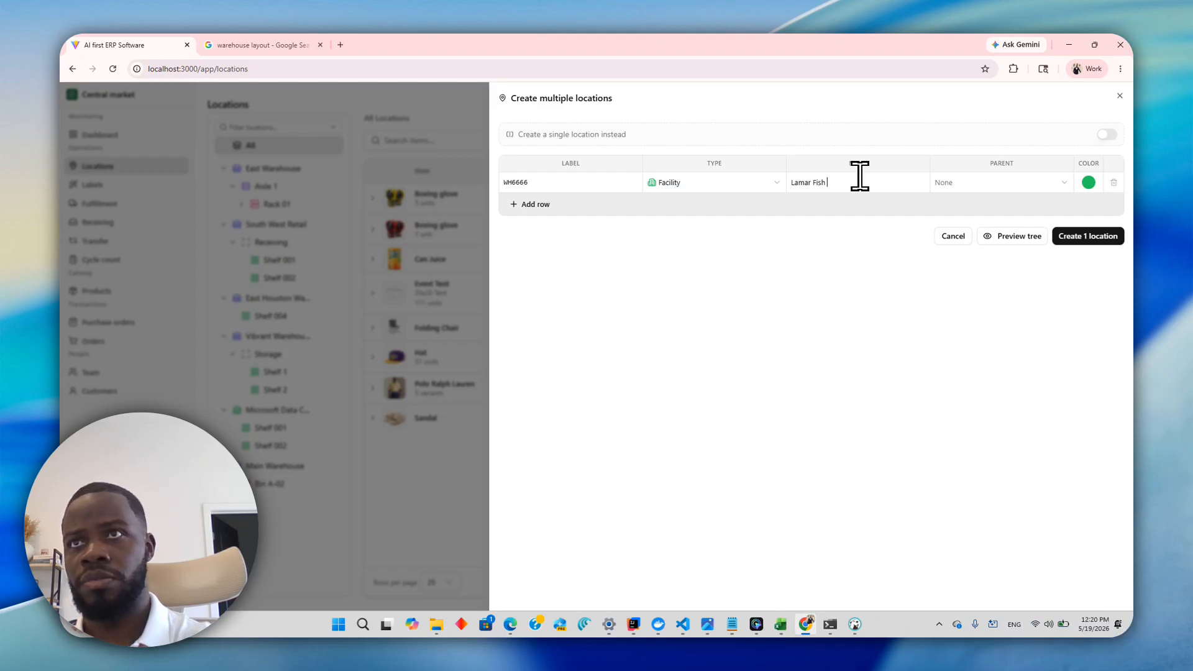
pyautogui.write('Processing')
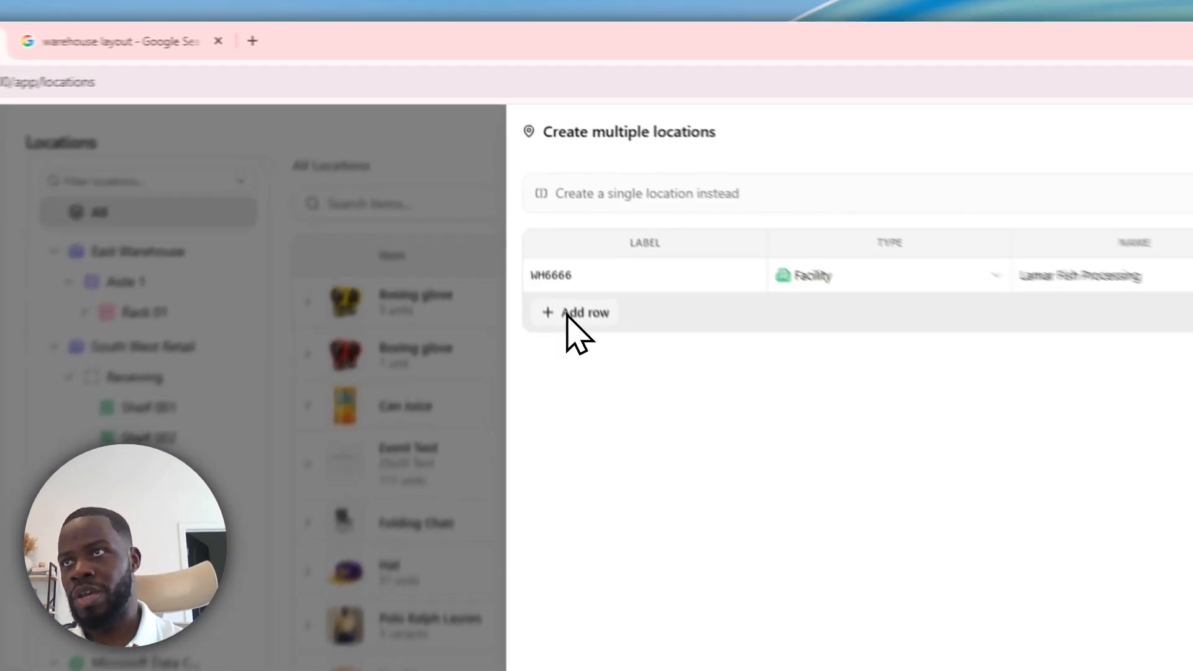
# Add a second location row labelled ZONE666 and set its type to Zone
pyautogui.click(567, 316)
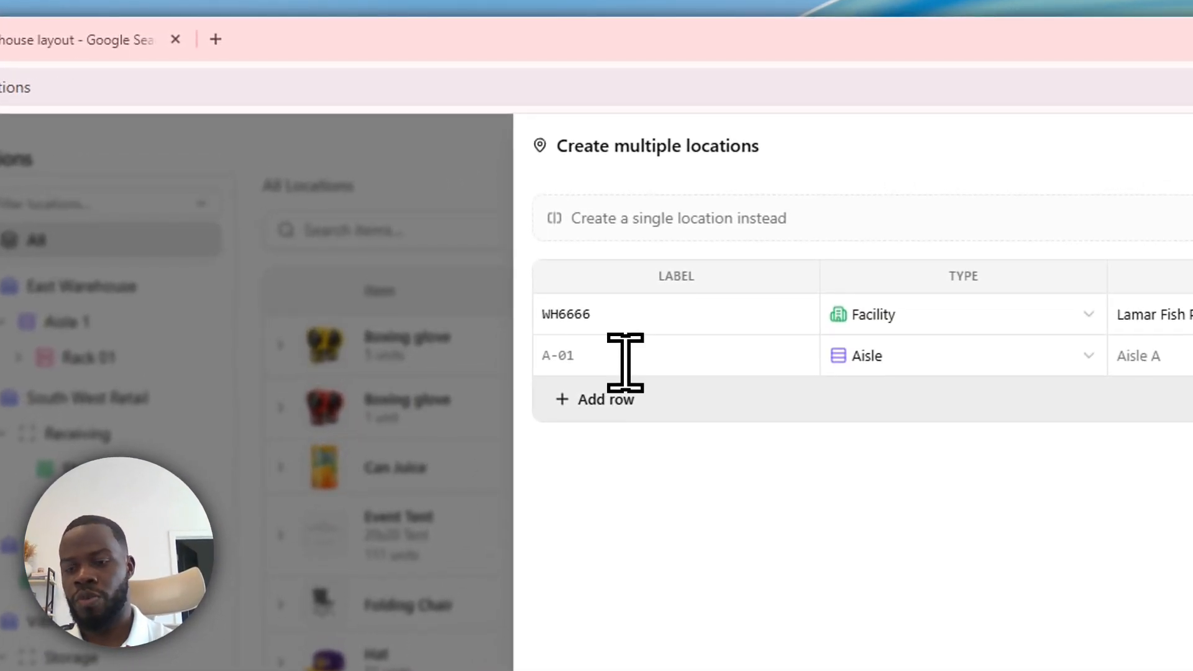
pyautogui.write('ZONE666')
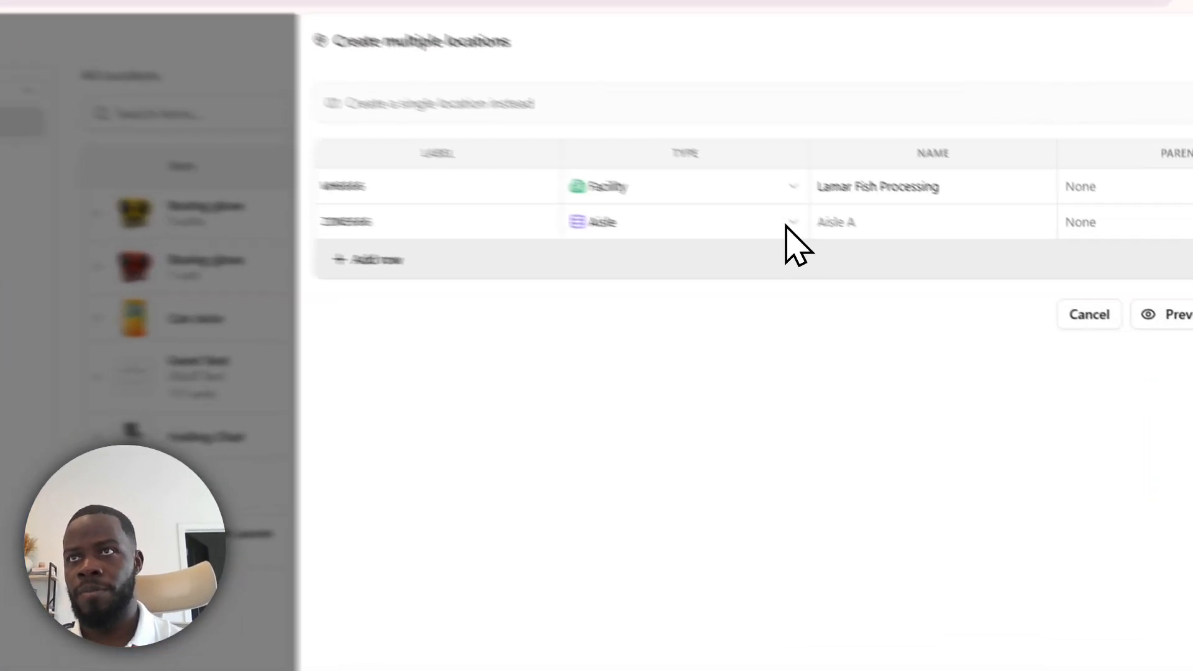
pyautogui.click(775, 206)
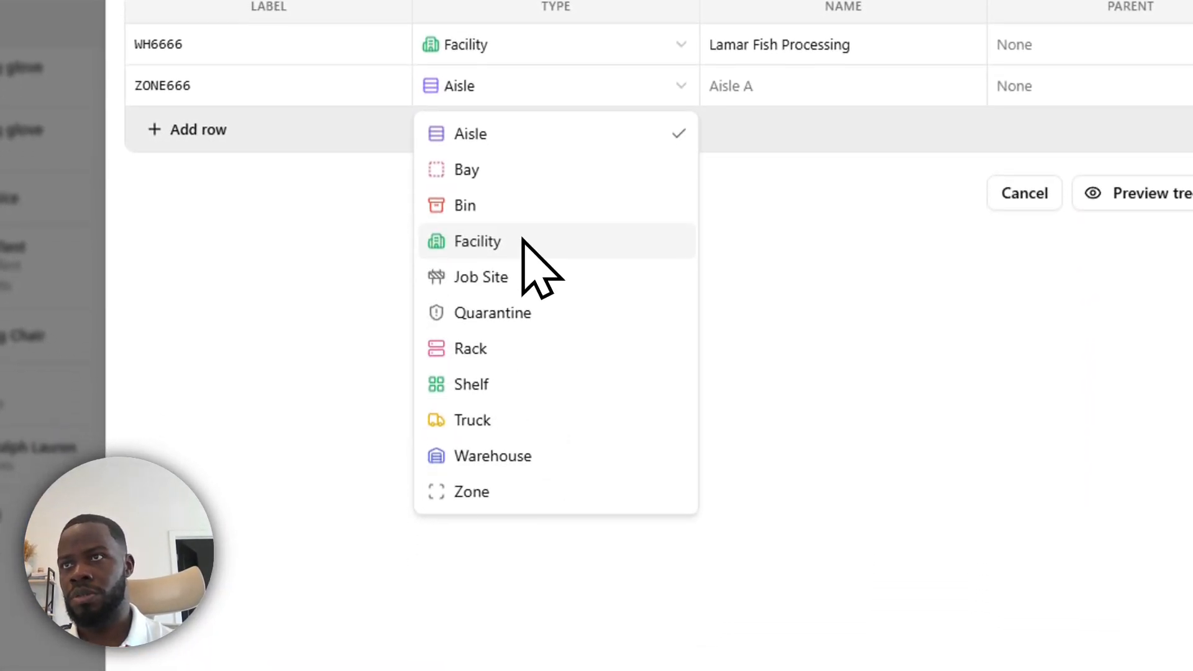
pyautogui.click(533, 489)
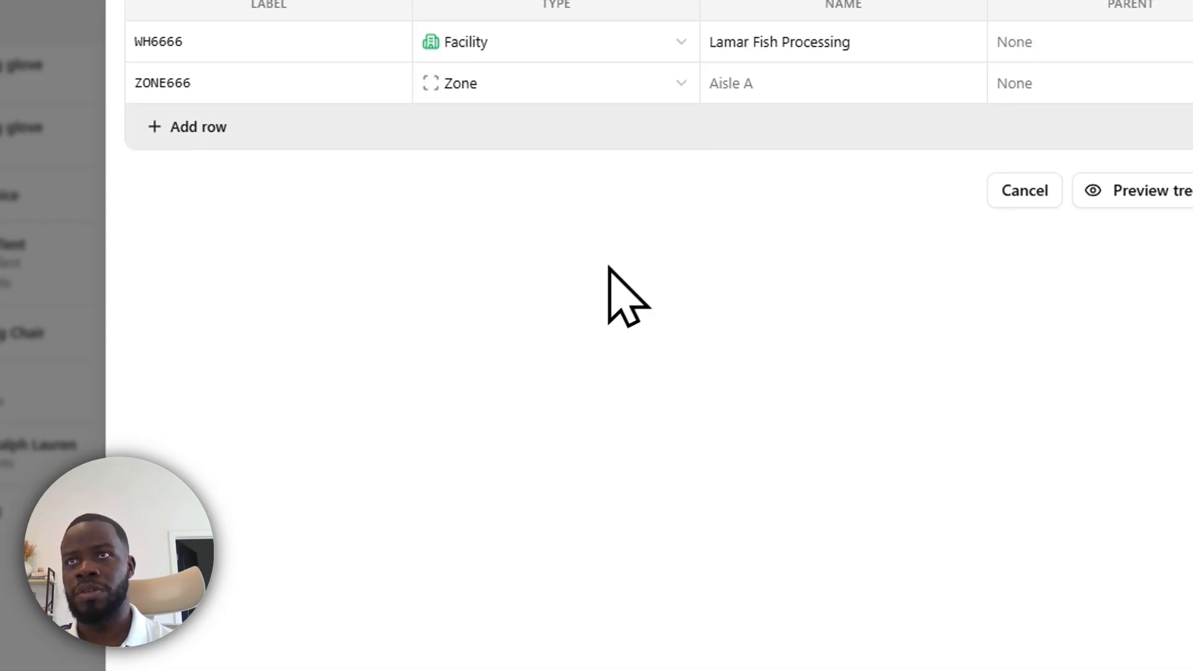
# Name the ZONE666 zone "Quarantine" and assign WH6666 Lamar Fish Processing as its parent
pyautogui.click(743, 93)
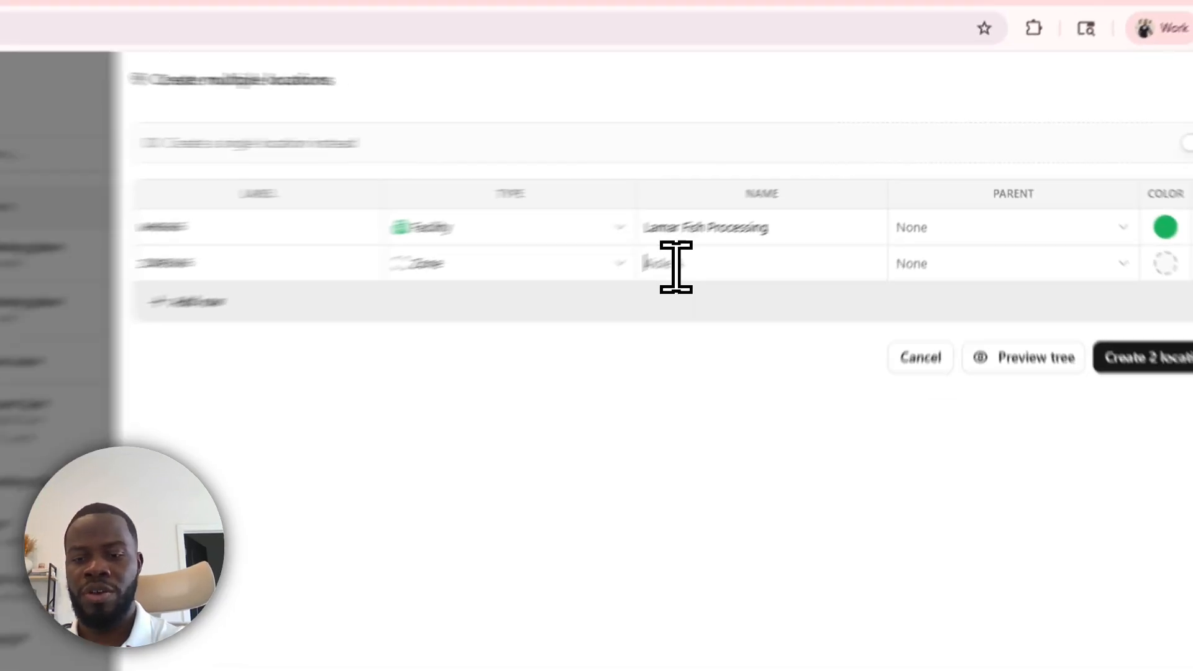
pyautogui.write('Q')
pyautogui.write('uaranti')
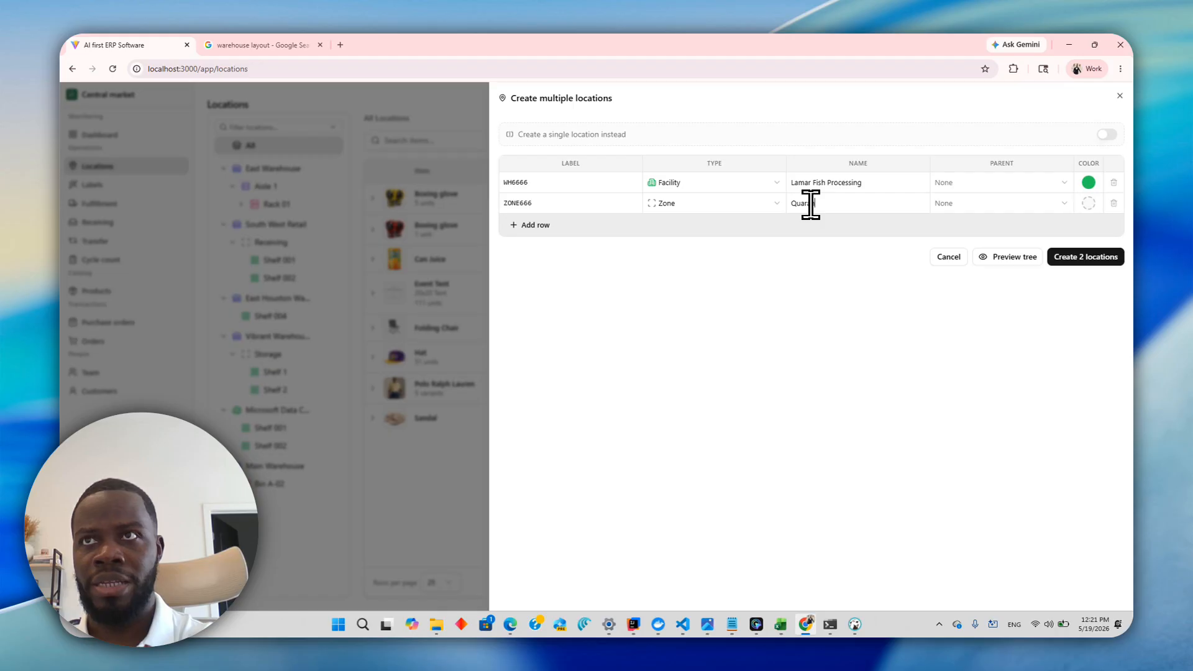
pyautogui.write('ne')
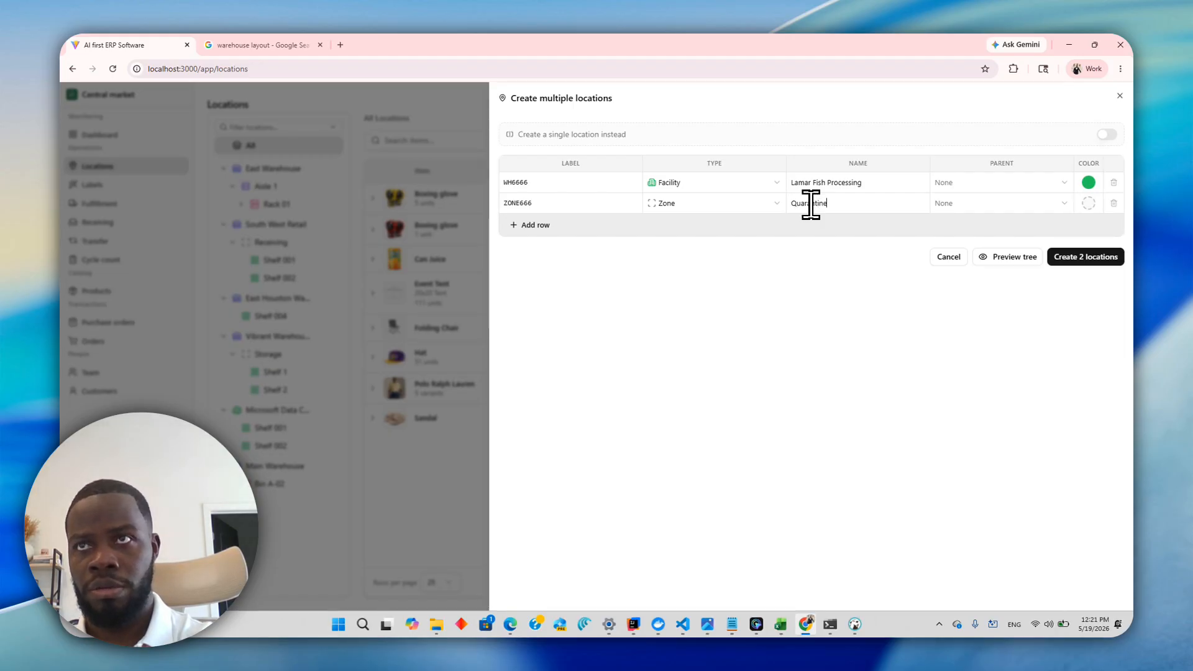
pyautogui.click(935, 207)
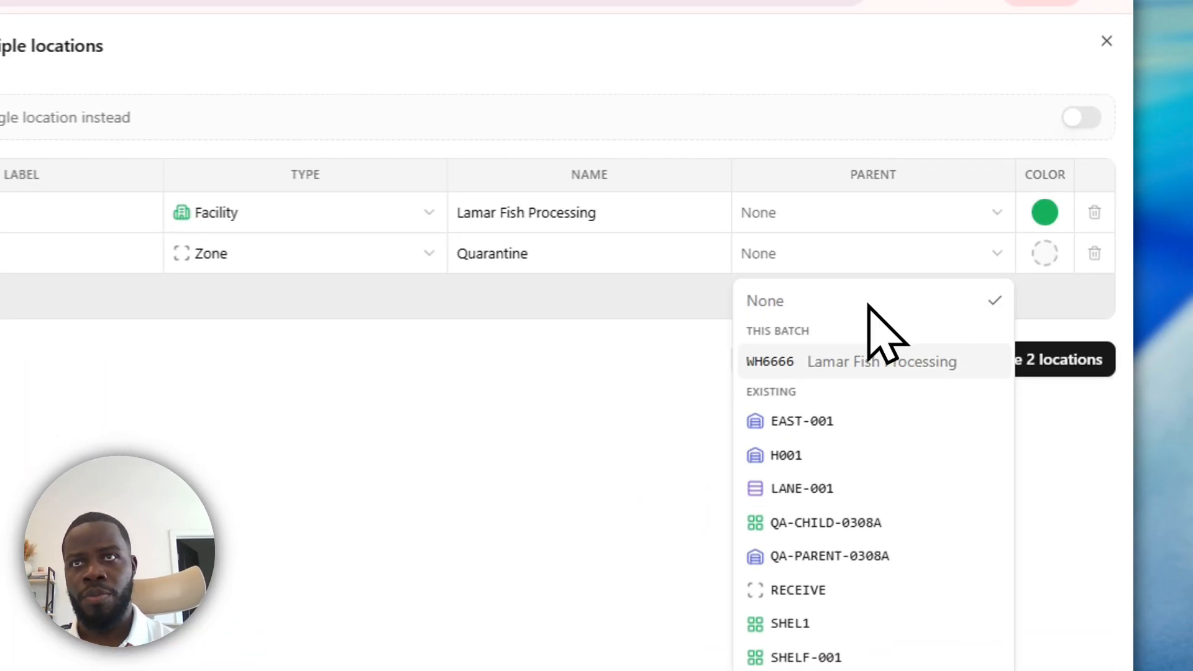
pyautogui.click(873, 366)
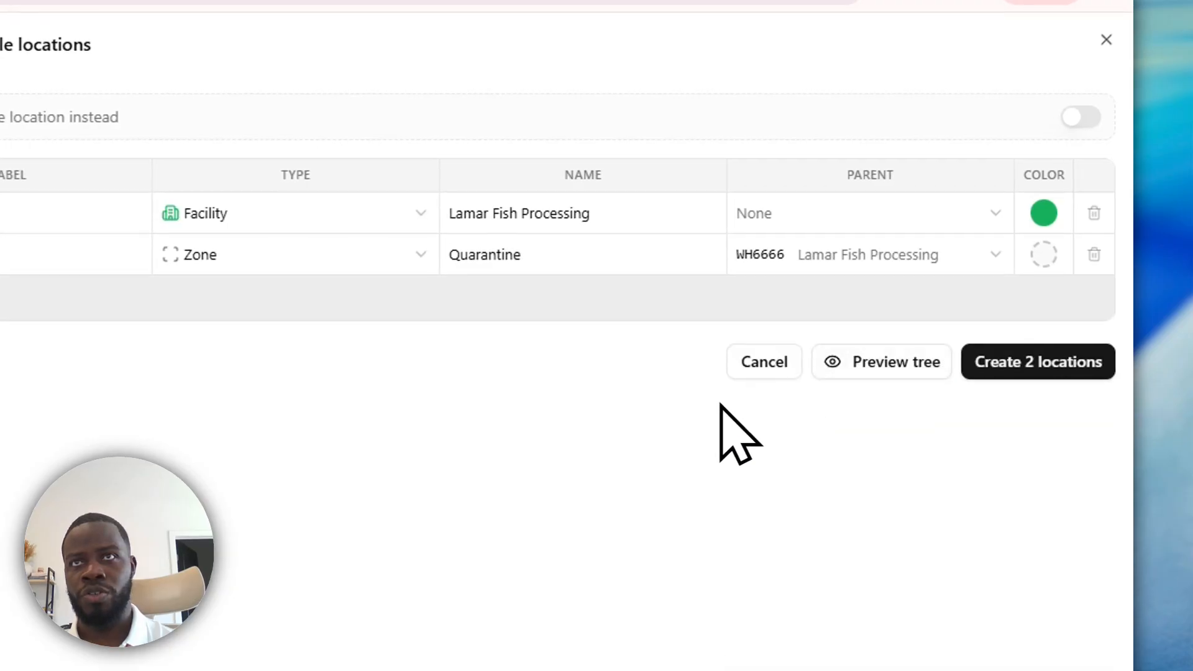
# Add a third location row labelled ZONE777 and set its type to Zone
pyautogui.click(319, 310)
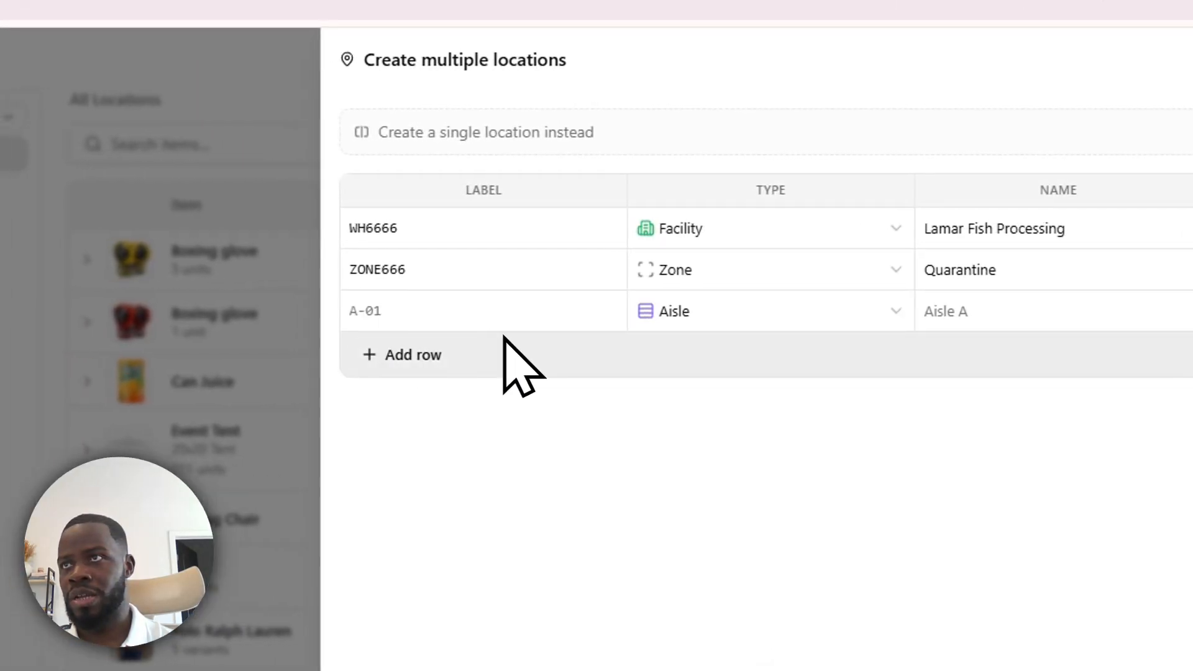
pyautogui.click(465, 314)
pyautogui.write('ZONE7')
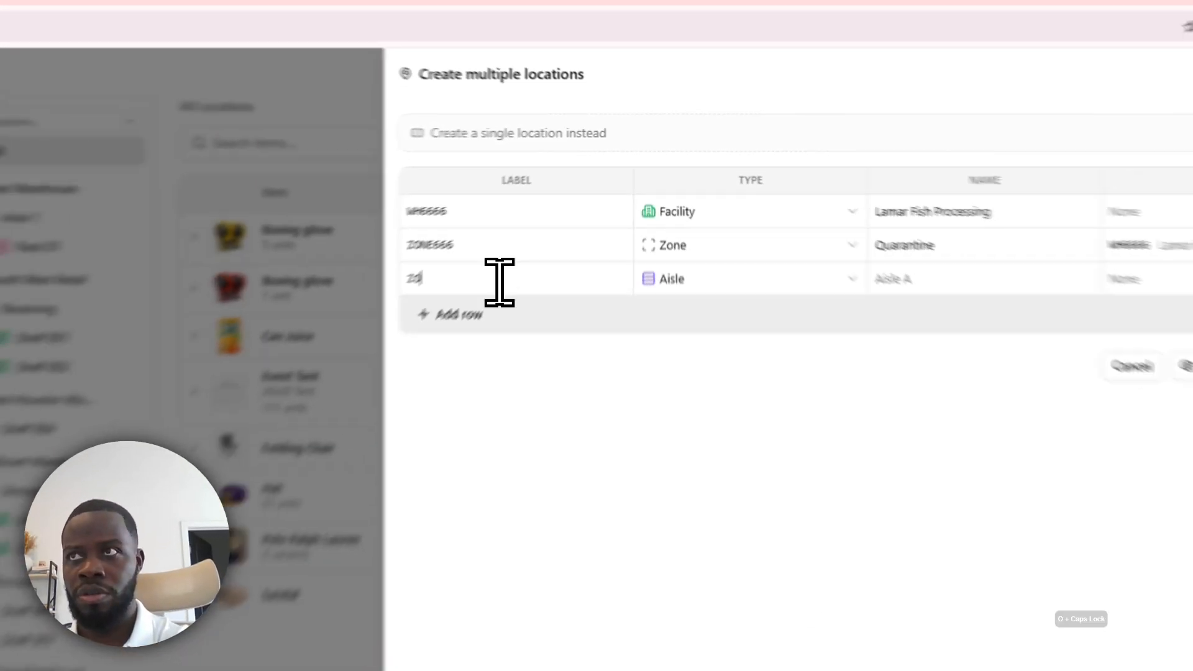
pyautogui.write('77')
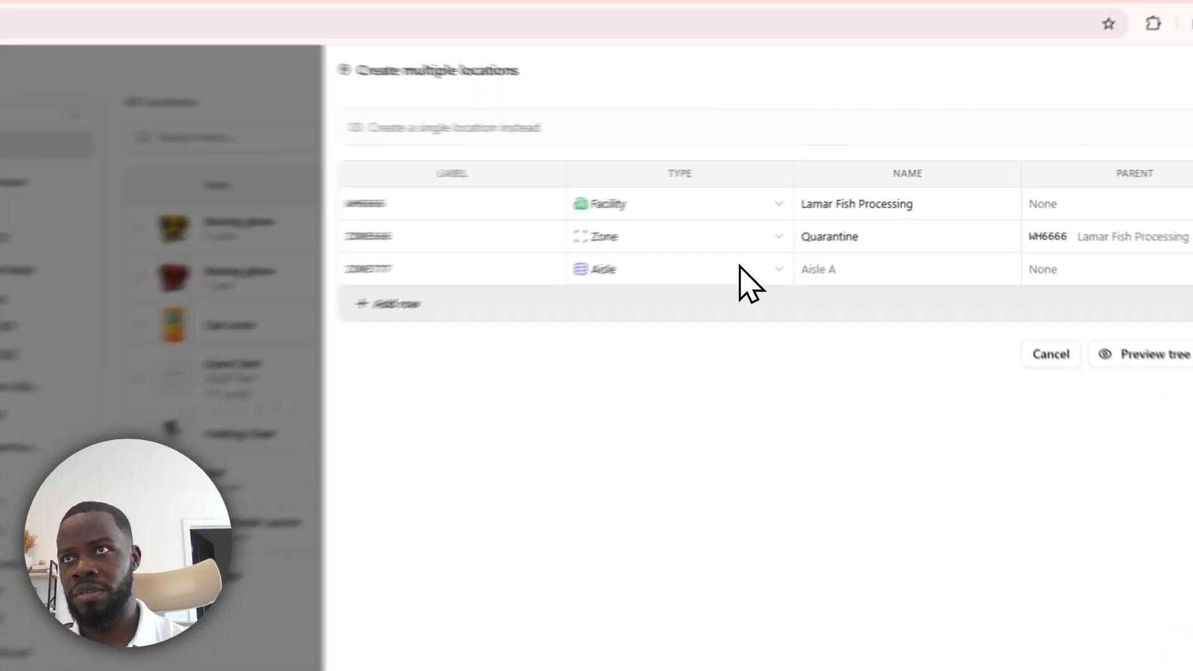
pyautogui.click(753, 222)
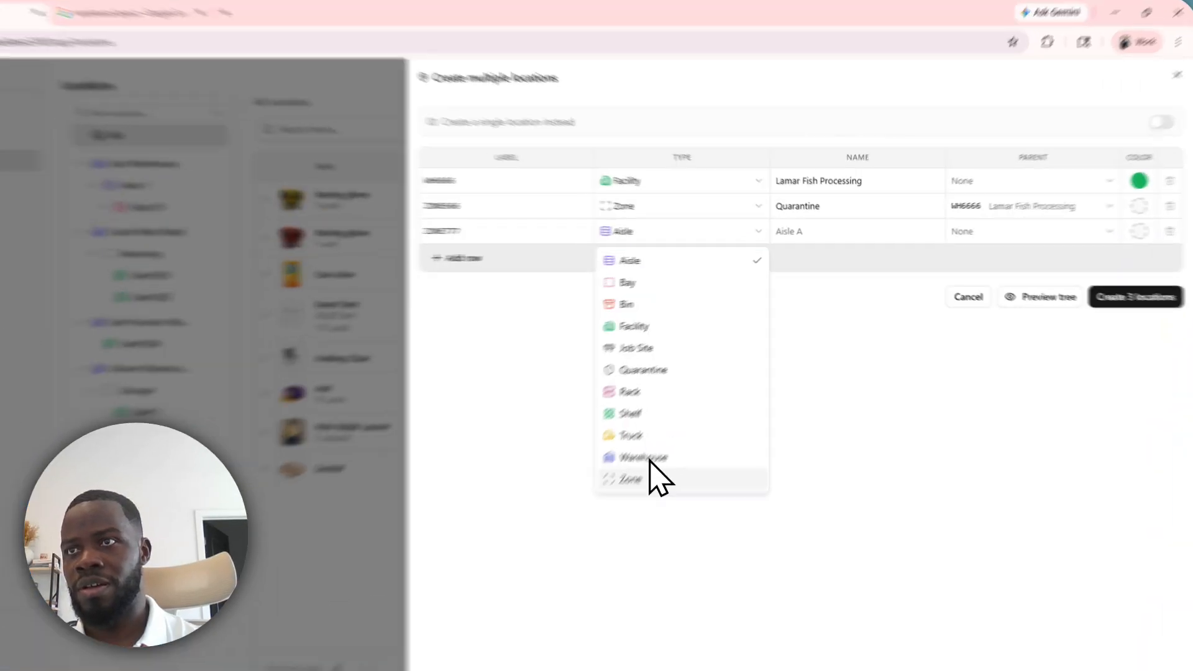
pyautogui.click(695, 426)
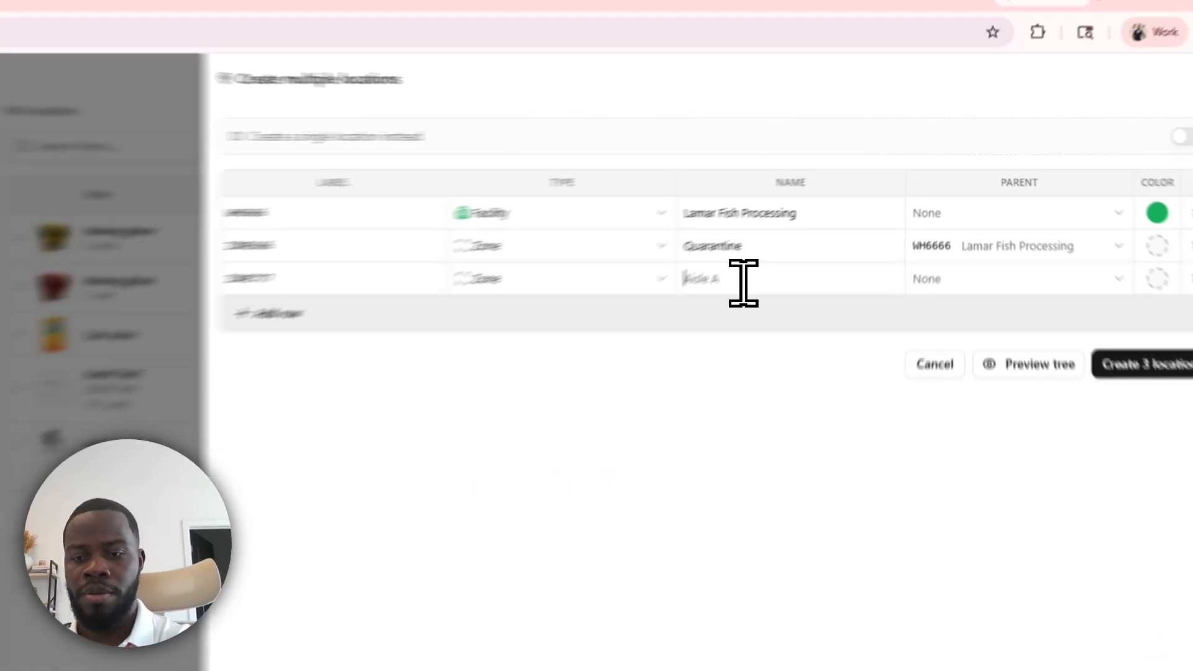
# Name the ZONE777 zone "Production" and assign WH6666 Lamar Fish Processing as its parent
pyautogui.click(686, 320)
pyautogui.write('Re')
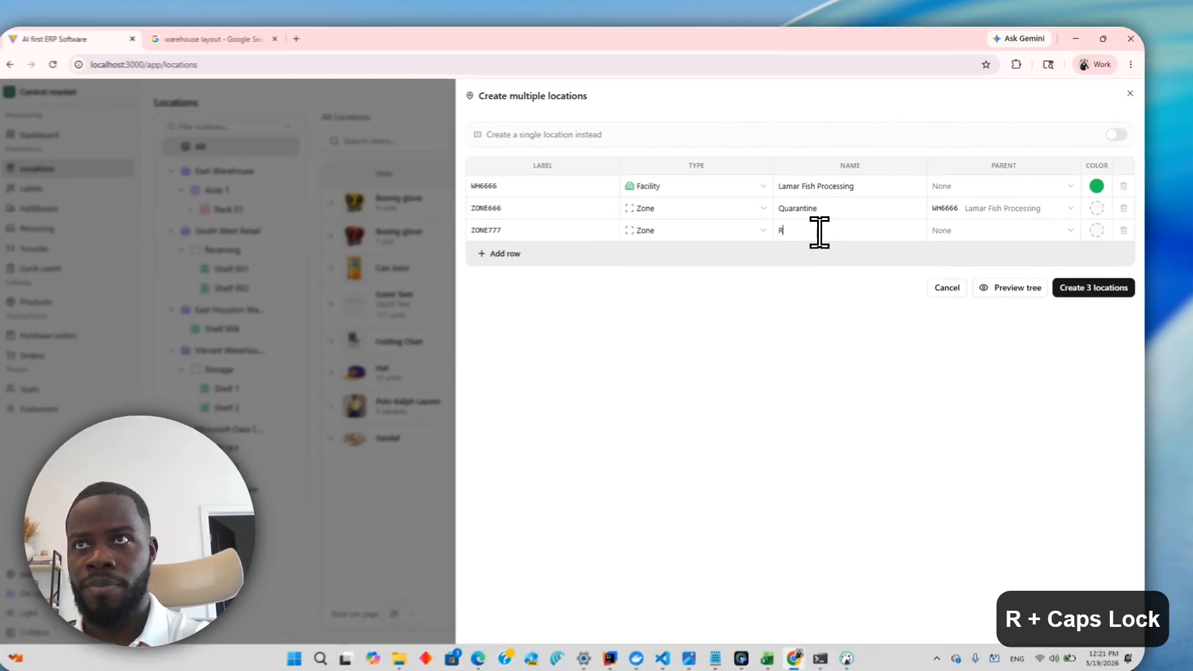
pyautogui.press('BackSpace')
pyautogui.press('BackSpace')
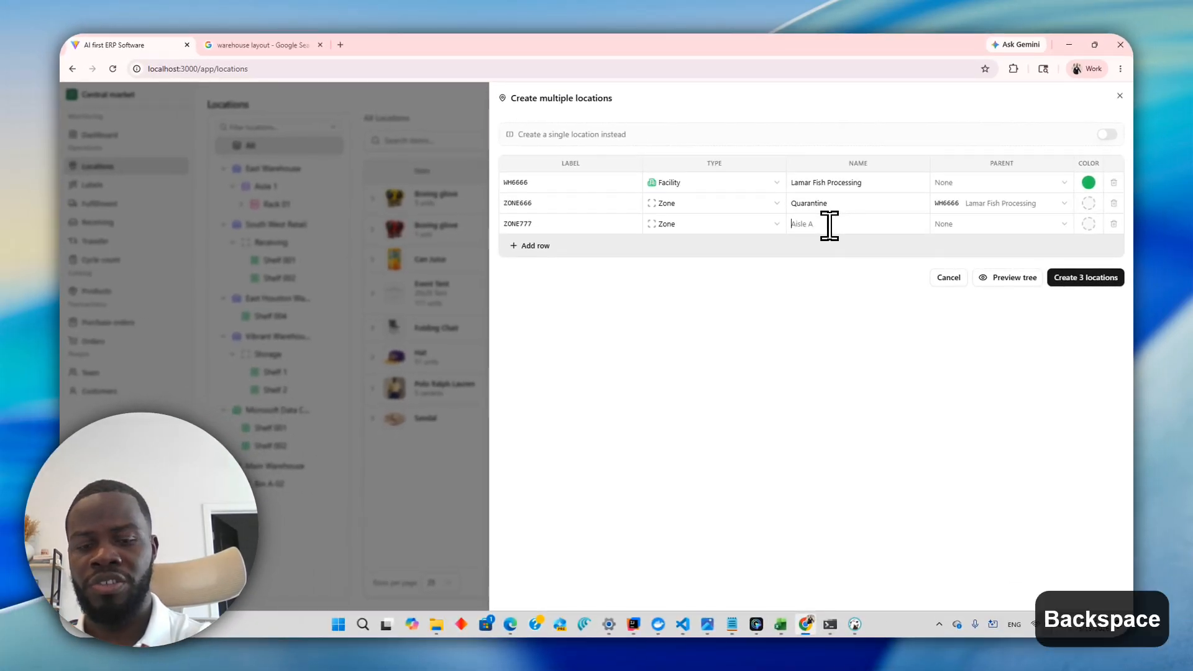
pyautogui.write('Production')
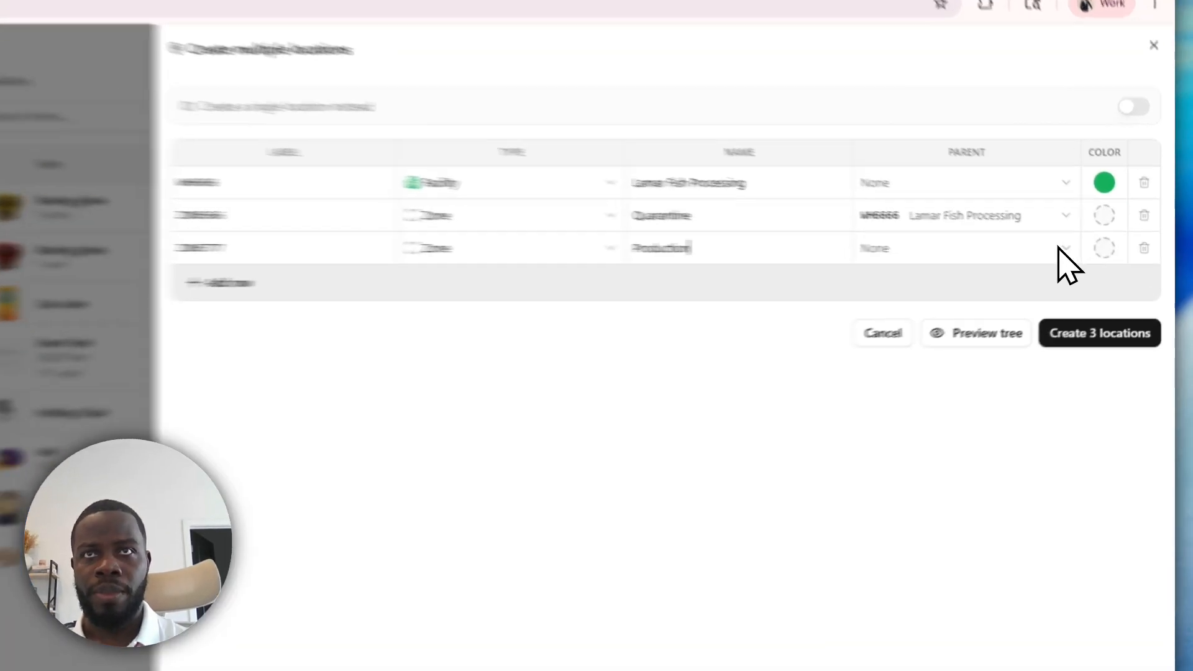
pyautogui.click(1059, 247)
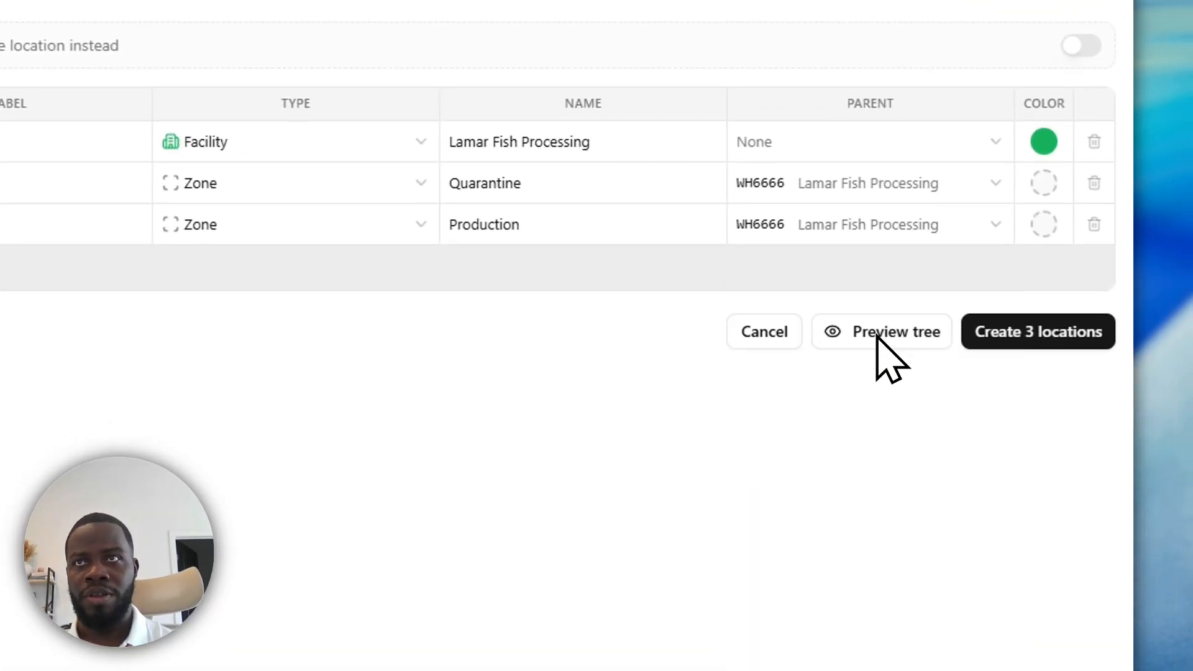
# Show the location tree preview and add a fourth location row labelled SHELF-LAMAR-001
pyautogui.click(843, 340)
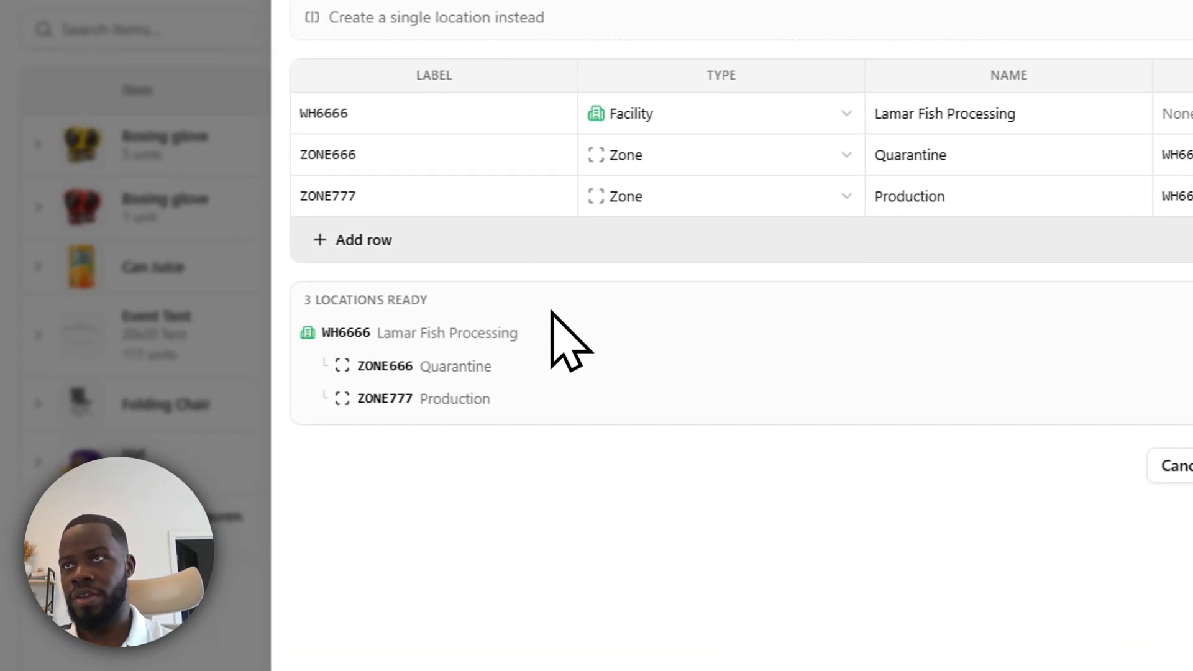
pyautogui.click(317, 242)
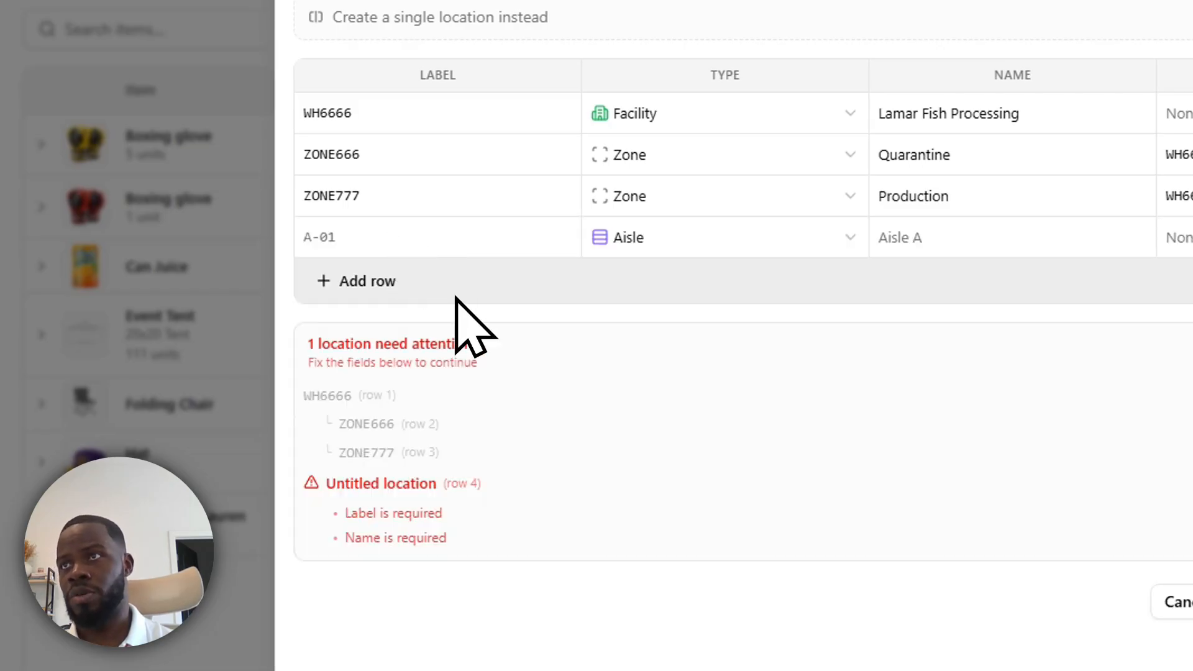
pyautogui.click(402, 242)
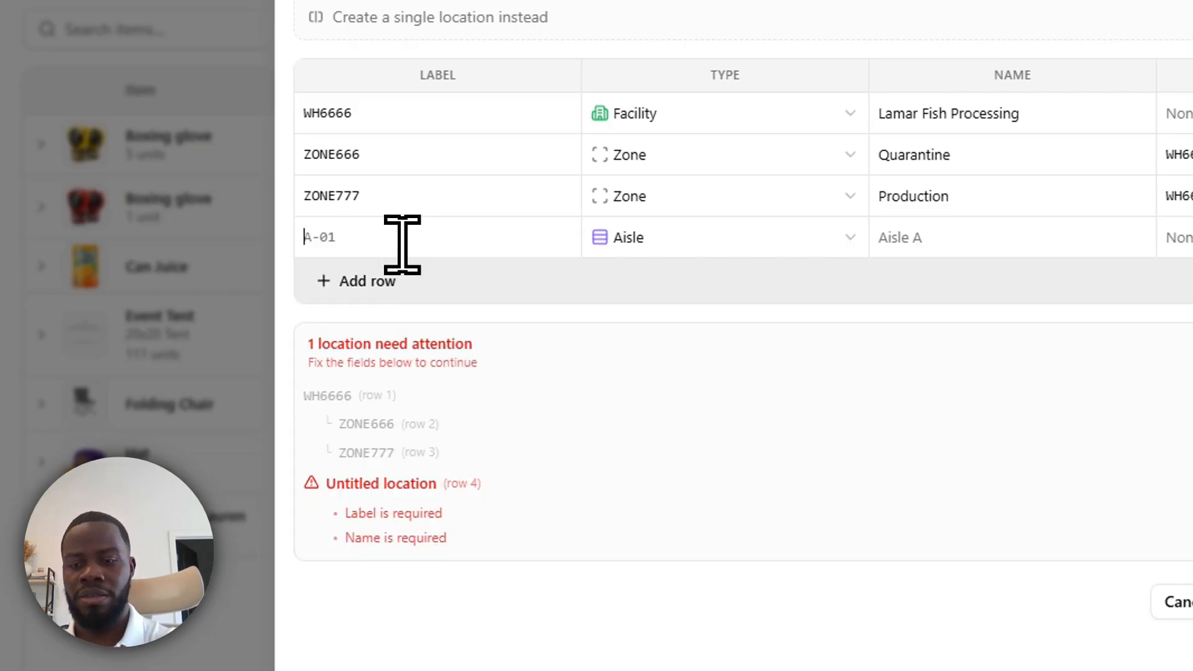
pyautogui.write('ZO')
pyautogui.press('BackSpace')
pyautogui.press('BackSpace')
pyautogui.write('SHE')
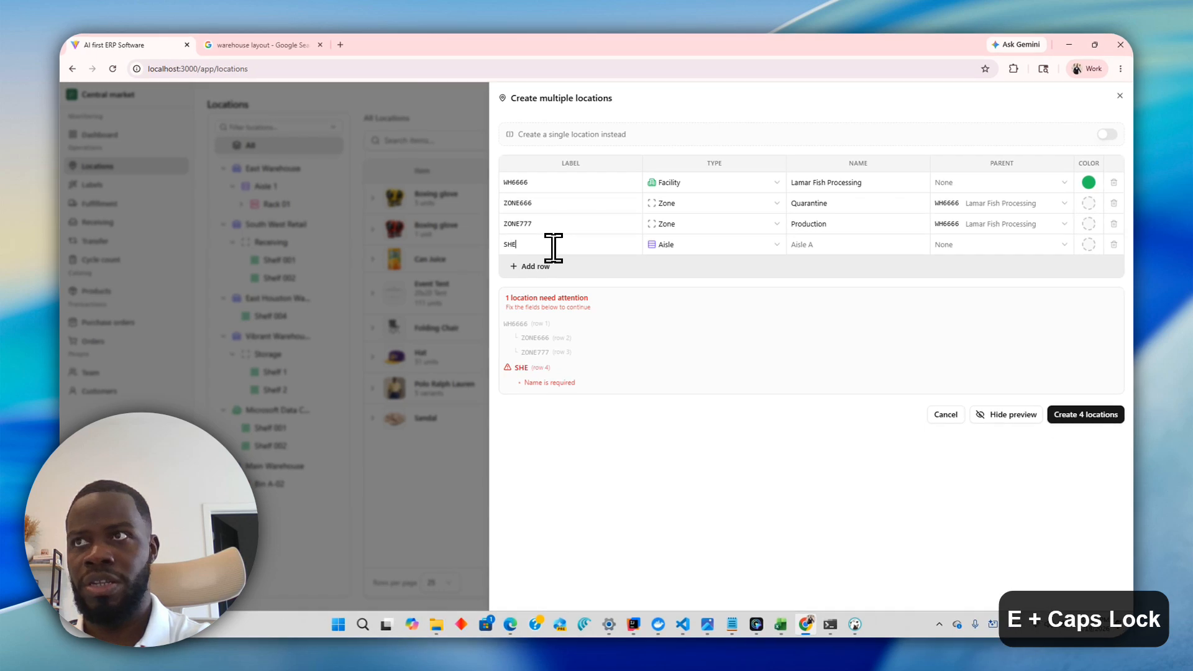
pyautogui.write('LF')
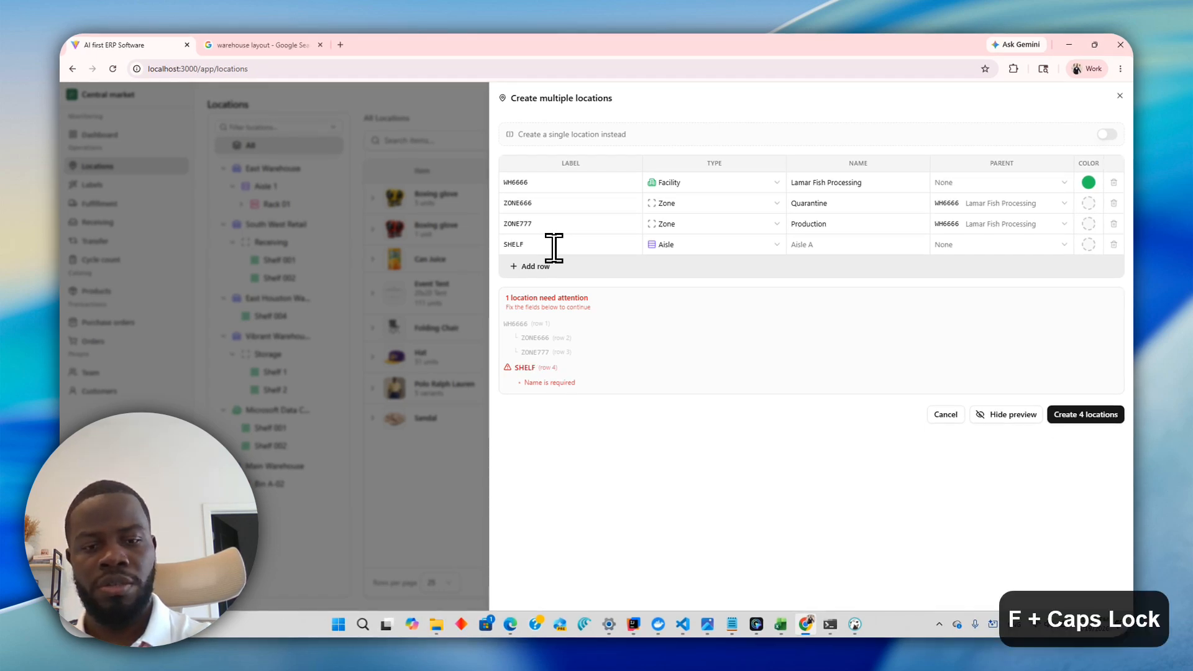
pyautogui.write('-LAMAR')
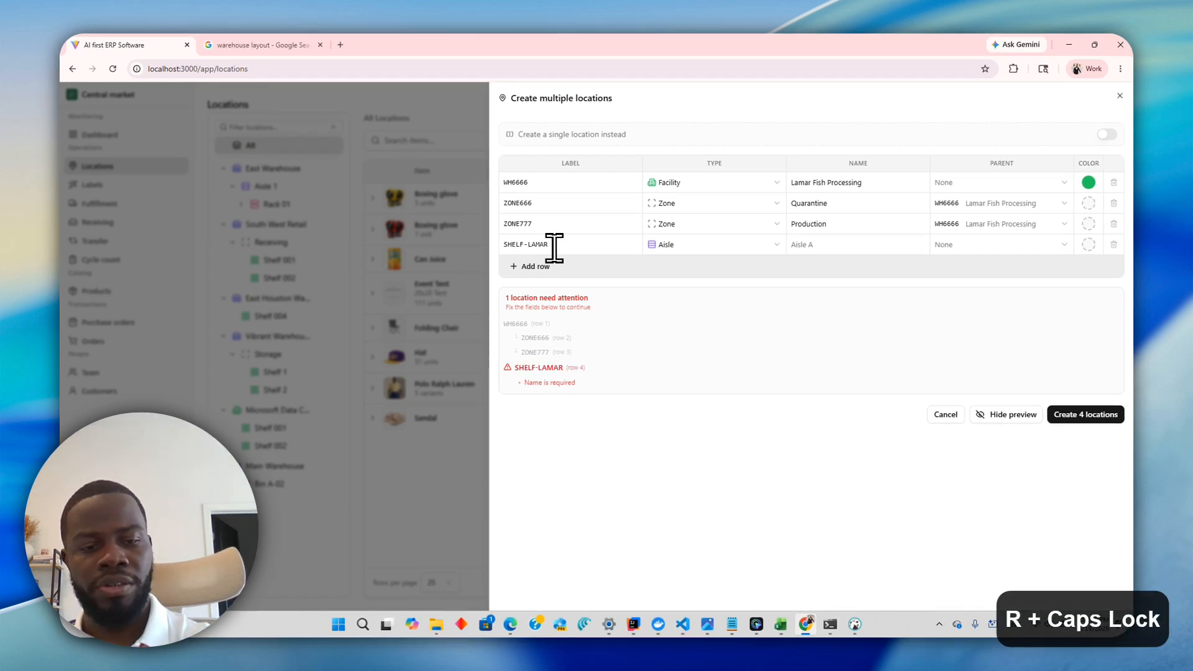
pyautogui.write('-001')
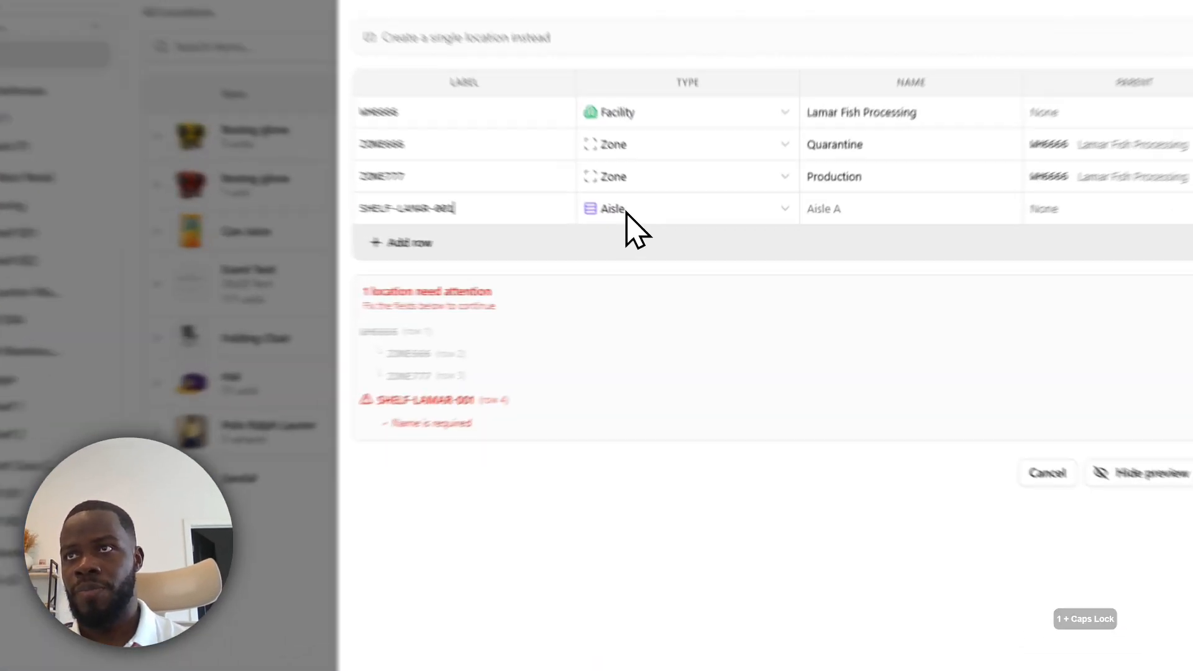
# Set the SHELF-LAMAR-001 row's type to Shelf, name it "Shelf" and assign ZONE666 Quarantine as its parent
pyautogui.click(670, 248)
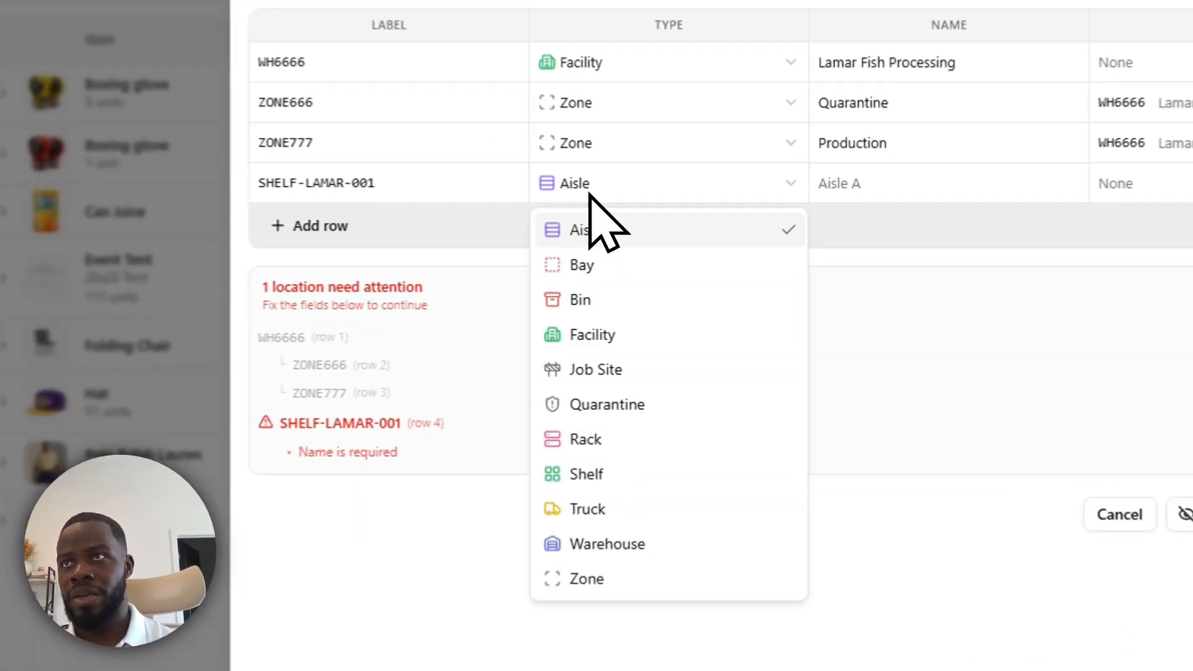
pyautogui.click(628, 478)
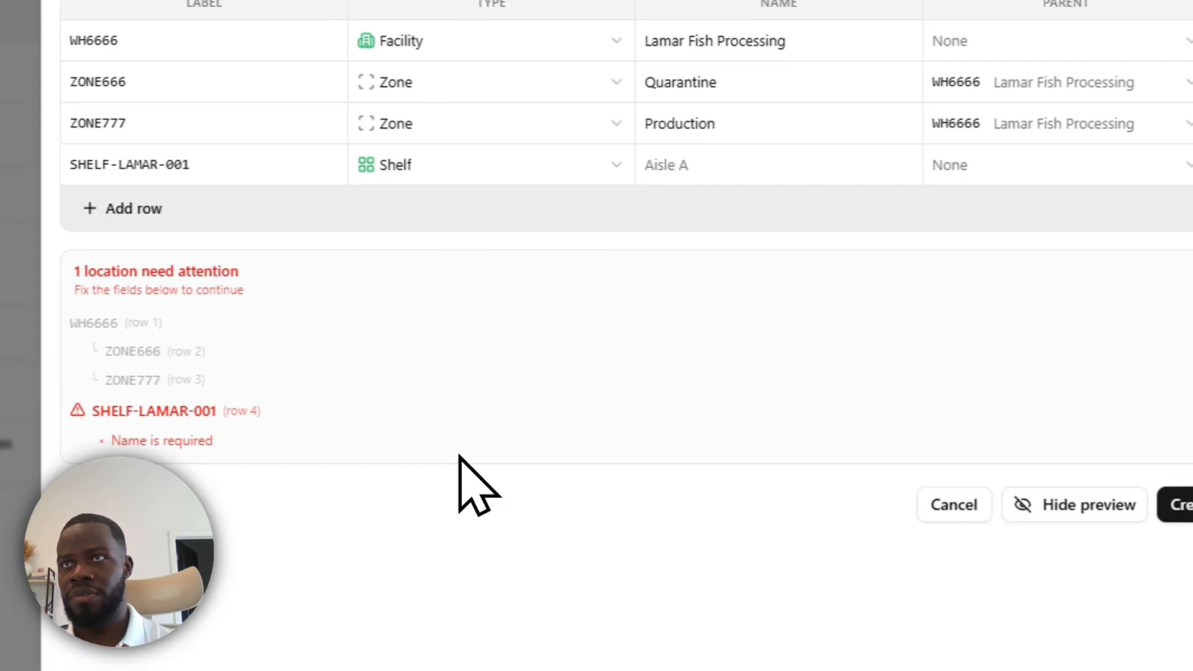
pyautogui.click(951, 170)
pyautogui.write('Shel')
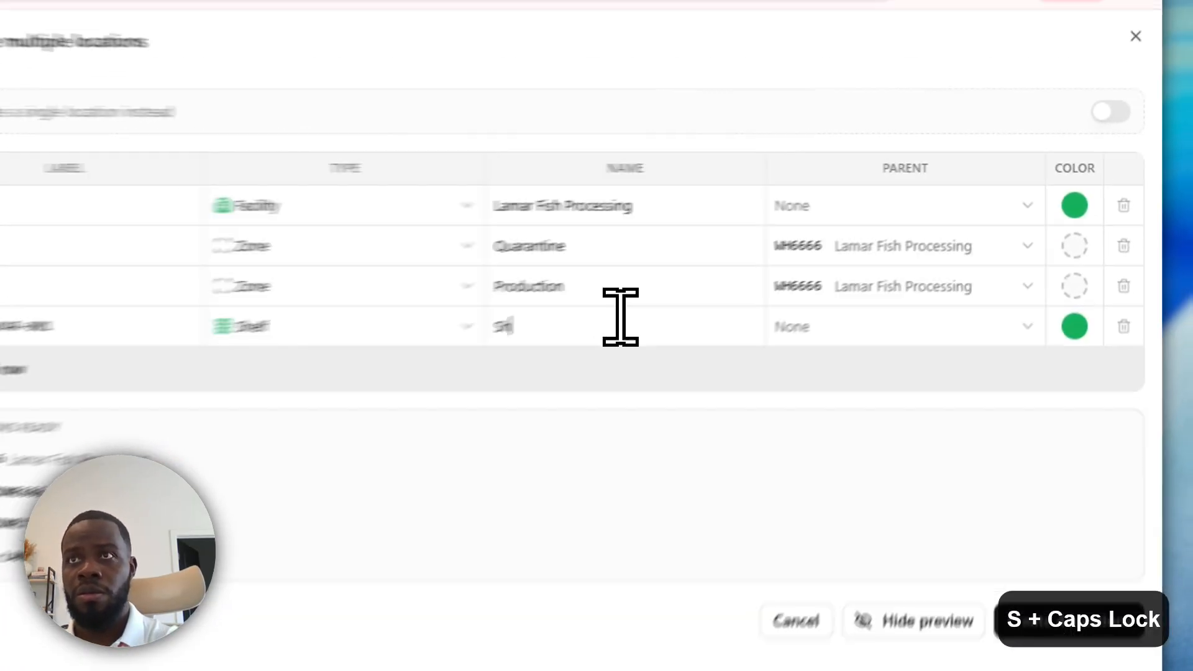
pyautogui.write('f')
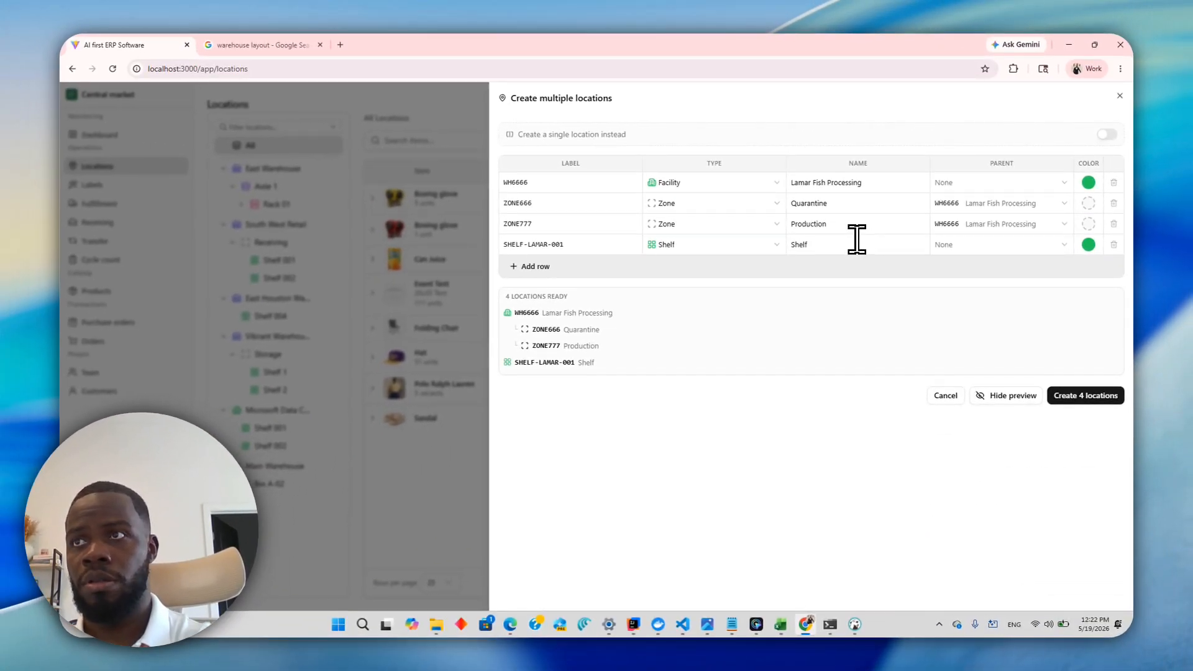
pyautogui.click(1005, 246)
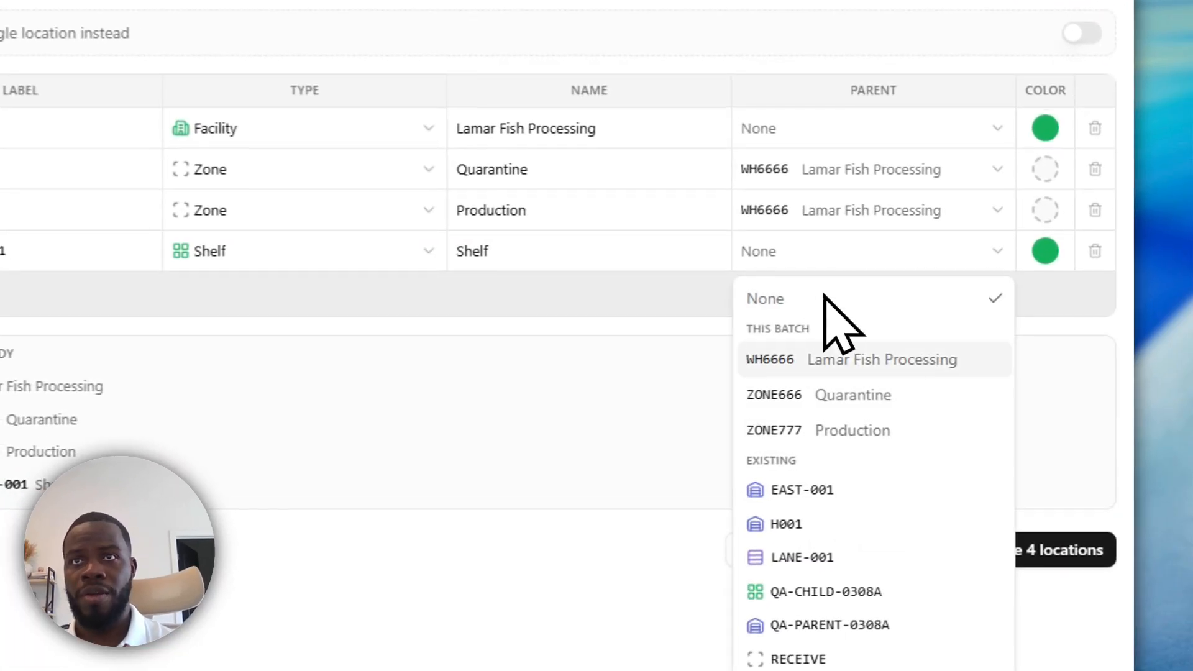
pyautogui.click(921, 396)
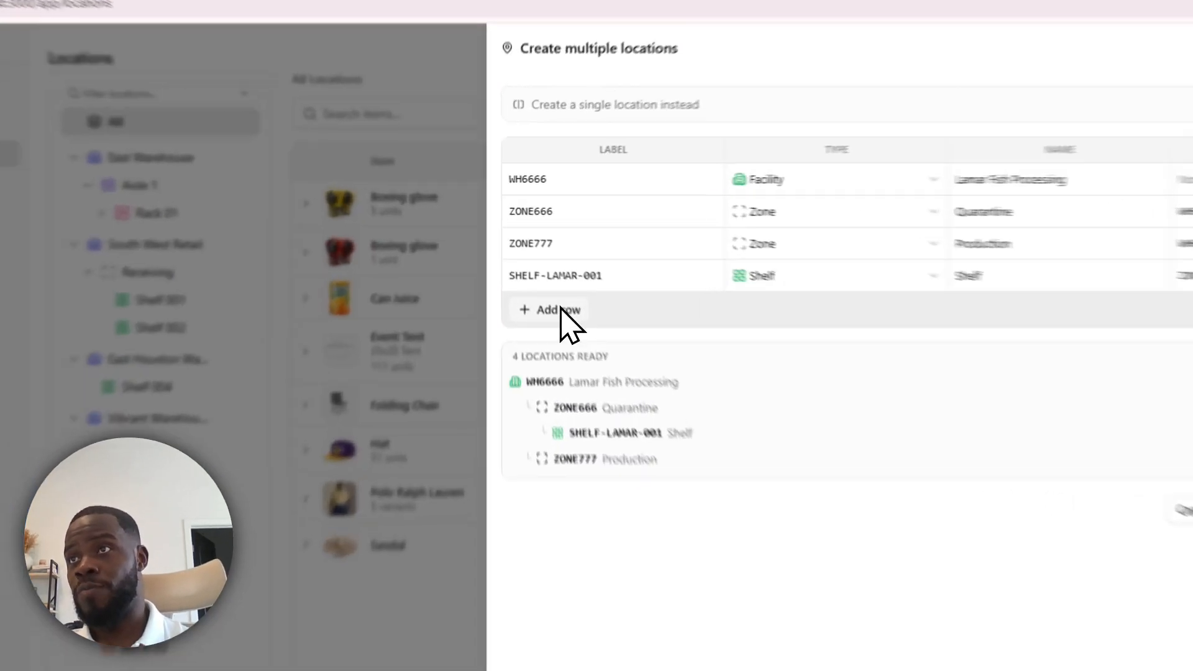
# Add a fifth location row labelled BIN-LAMAR-009 and set its type to Bin
pyautogui.click(530, 267)
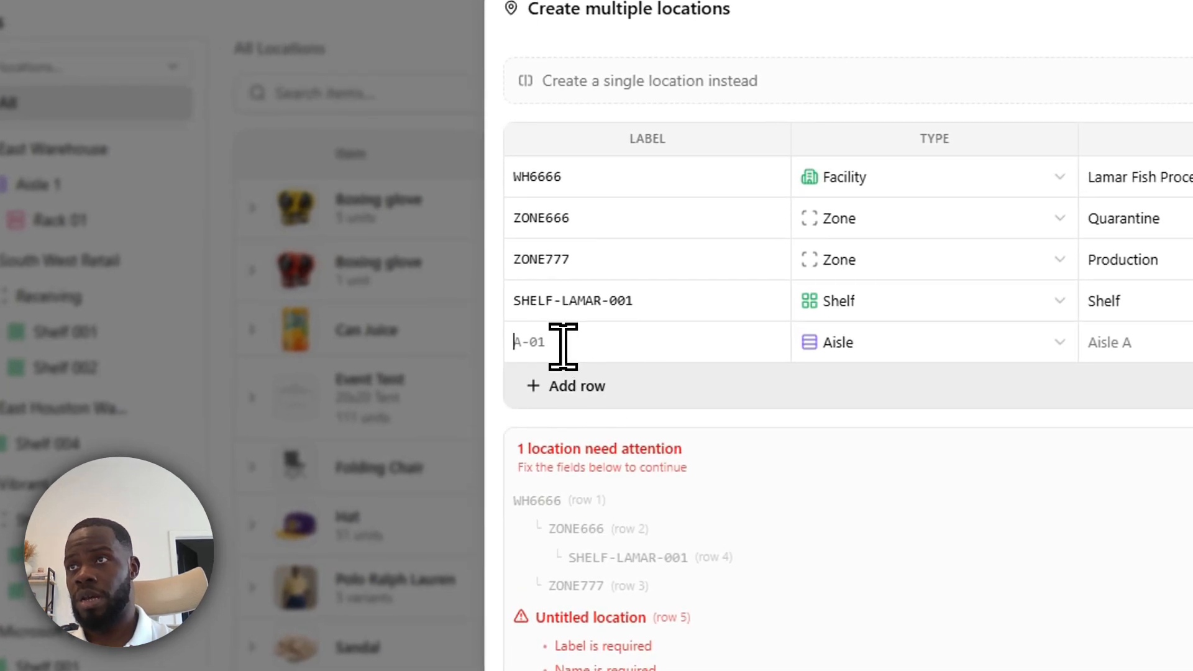
pyautogui.write('BIN')
pyautogui.press('BackSpace')
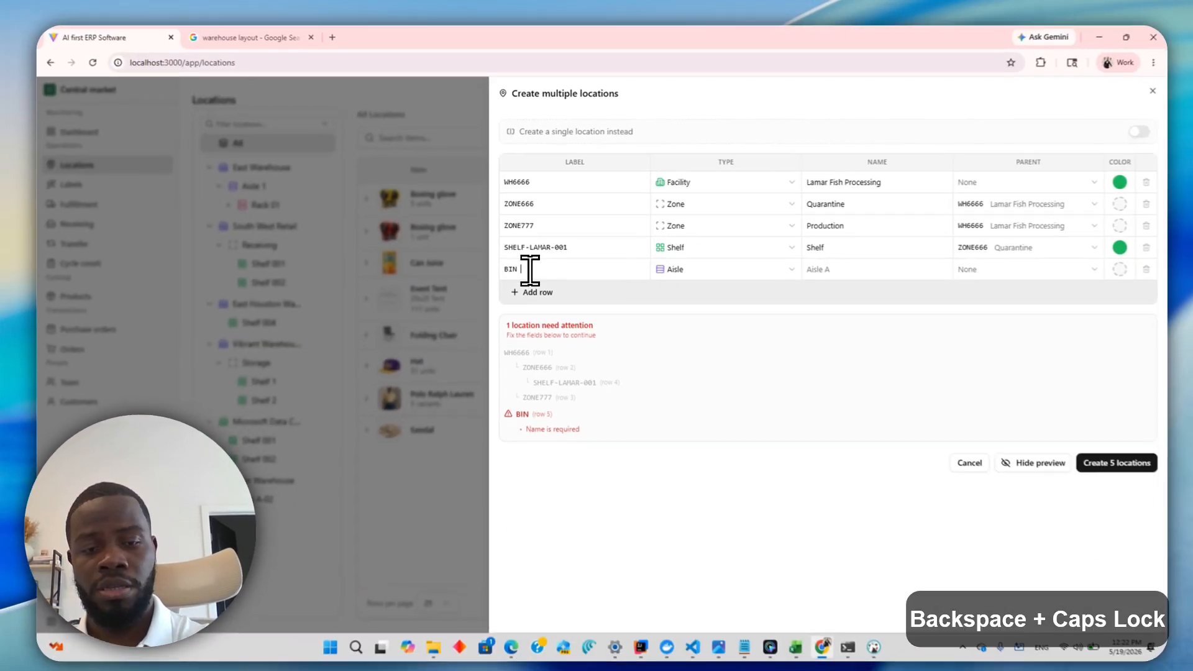
pyautogui.write('-LAMAR')
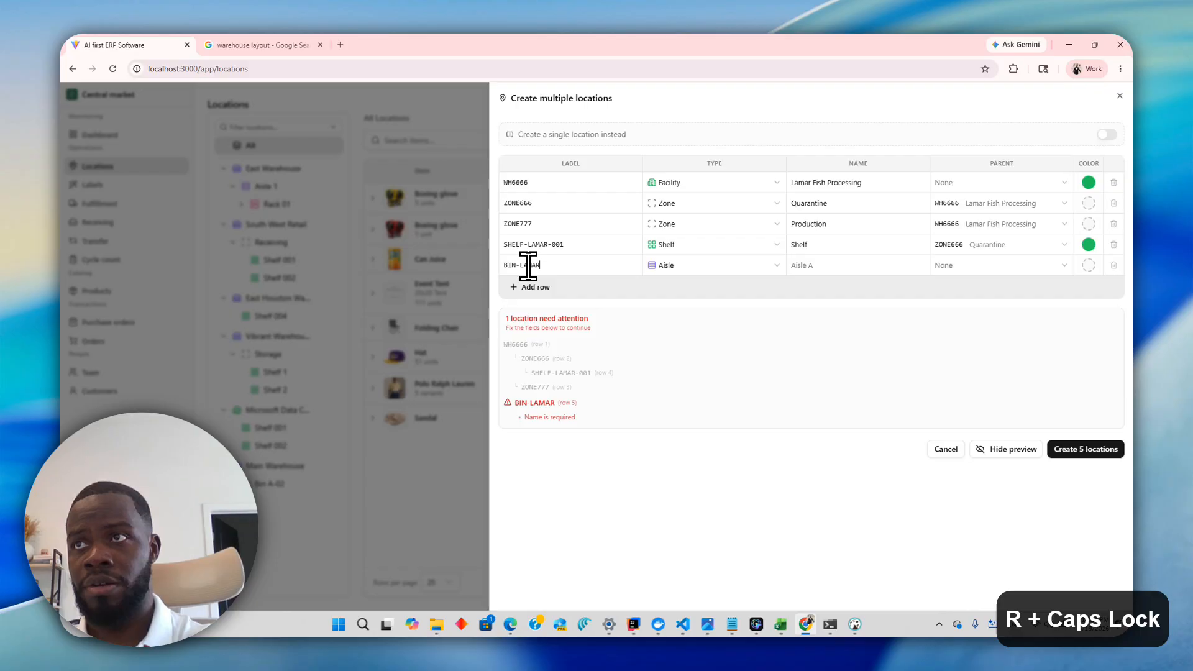
pyautogui.write('-009')
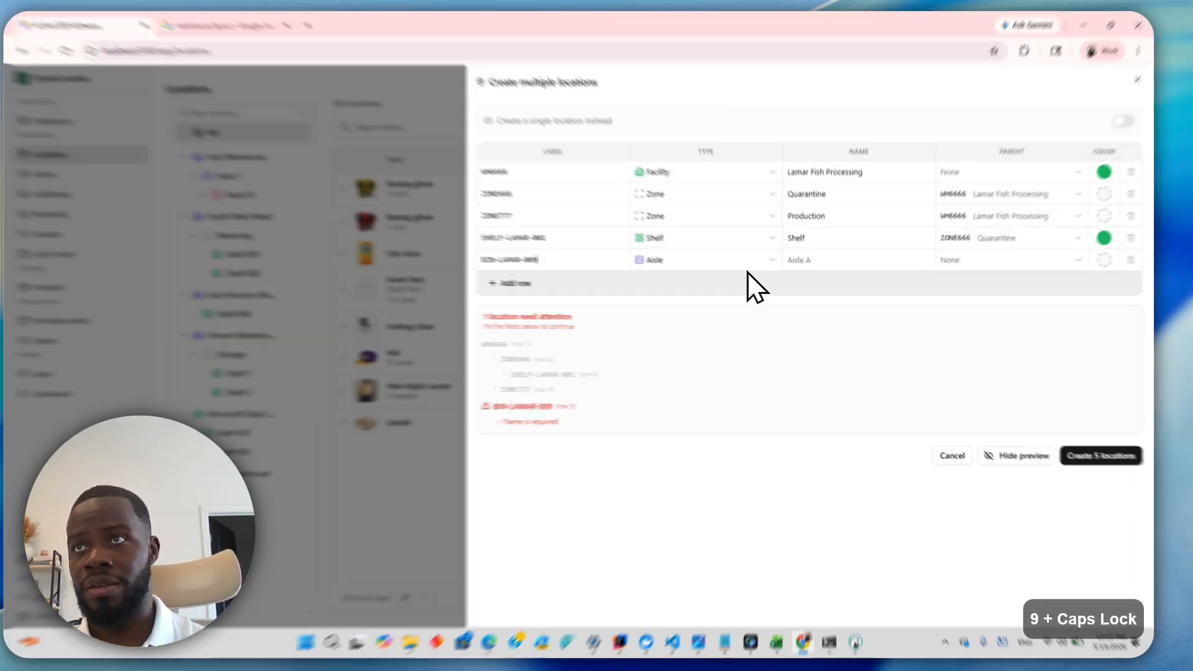
pyautogui.click(740, 264)
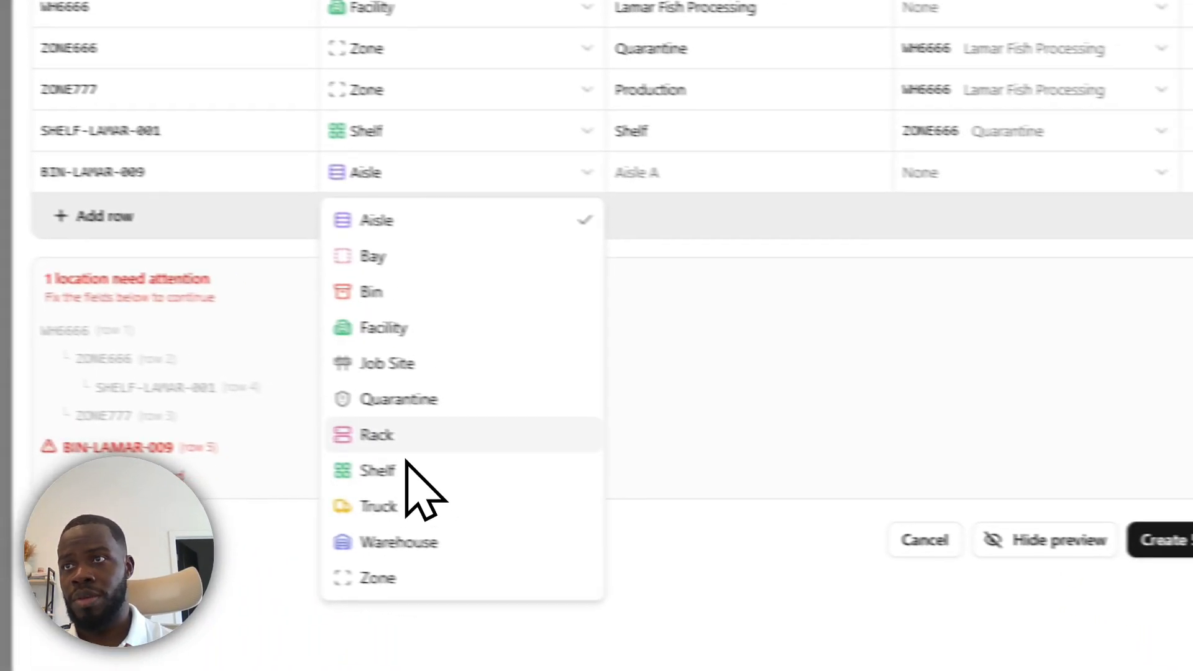
pyautogui.click(373, 292)
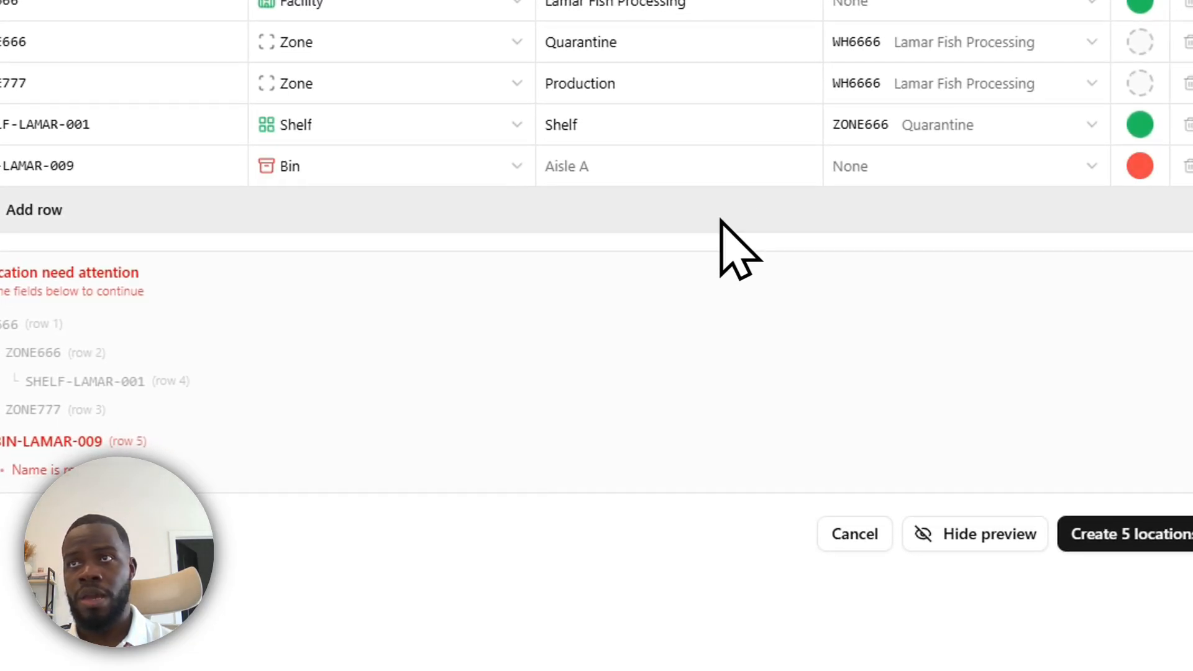
# Assign SHELF-LAMAR-001 as the parent of the BIN-LAMAR-009 bin and name the bin "Shelf 120"
pyautogui.click(972, 180)
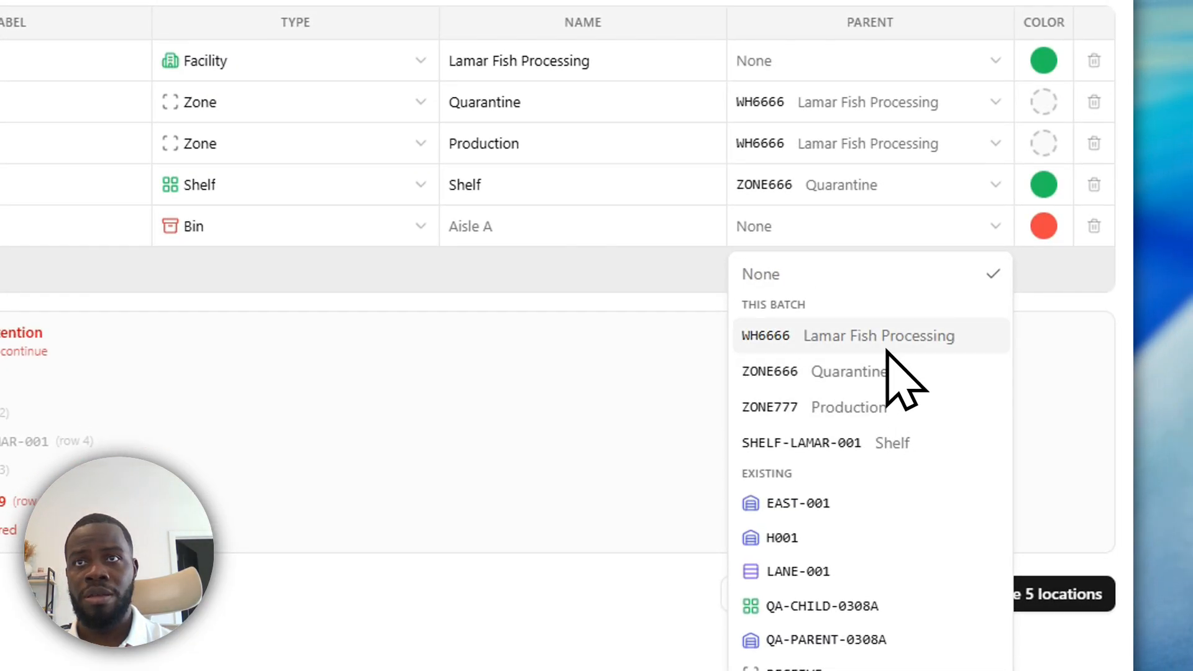
pyautogui.click(905, 440)
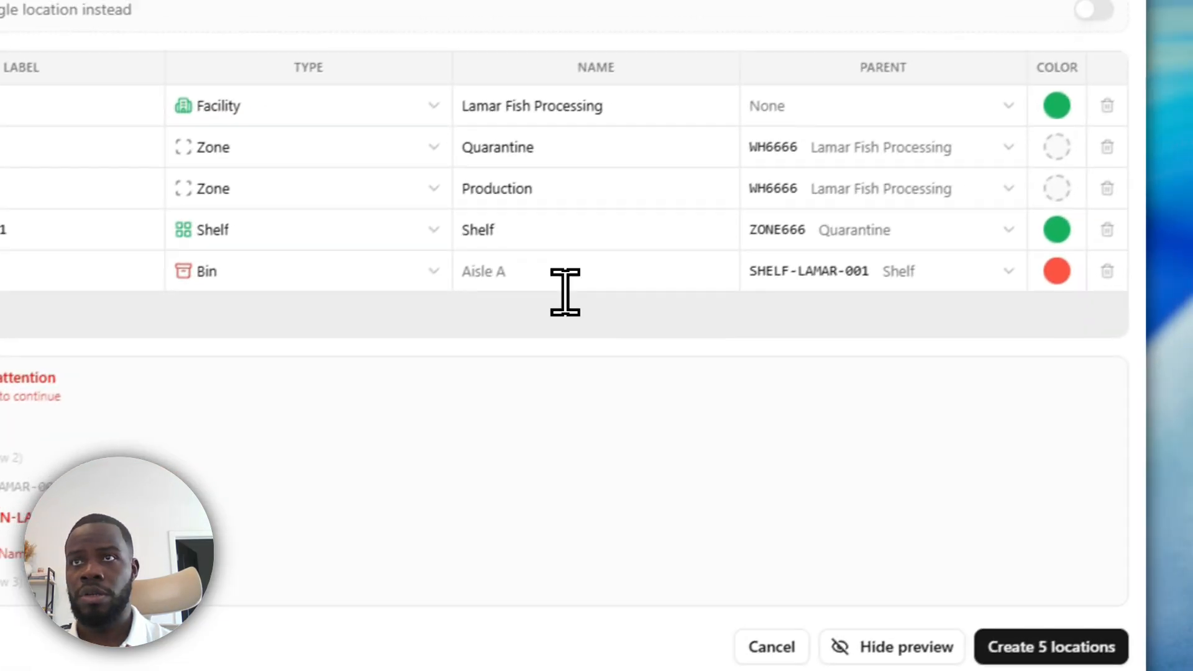
pyautogui.click(529, 279)
pyautogui.write('Shelf 120')
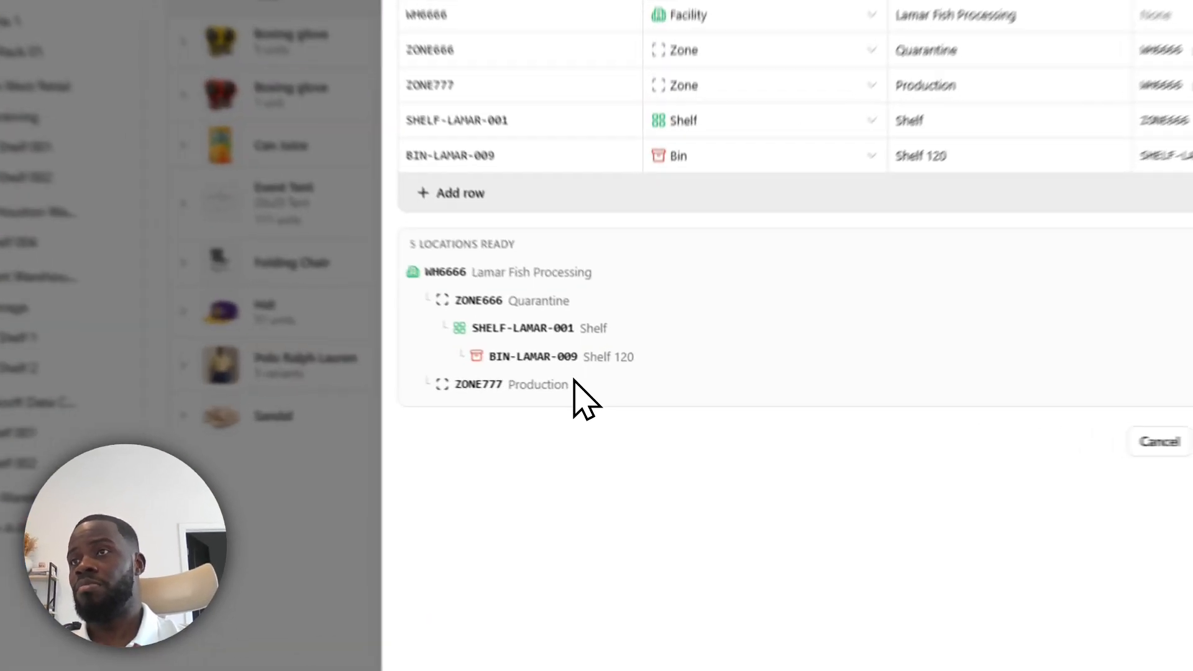
pyautogui.moveTo(605, 400); pyautogui.dragTo(490, 332)
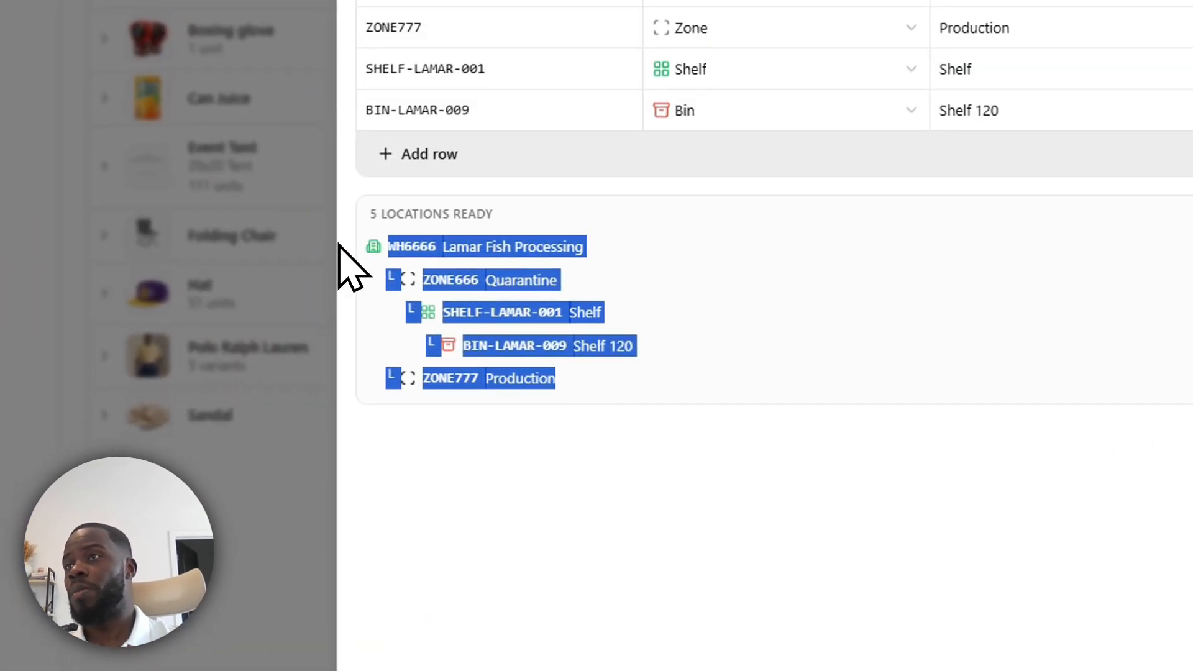
pyautogui.rightClick(407, 243)
pyautogui.click(480, 270)
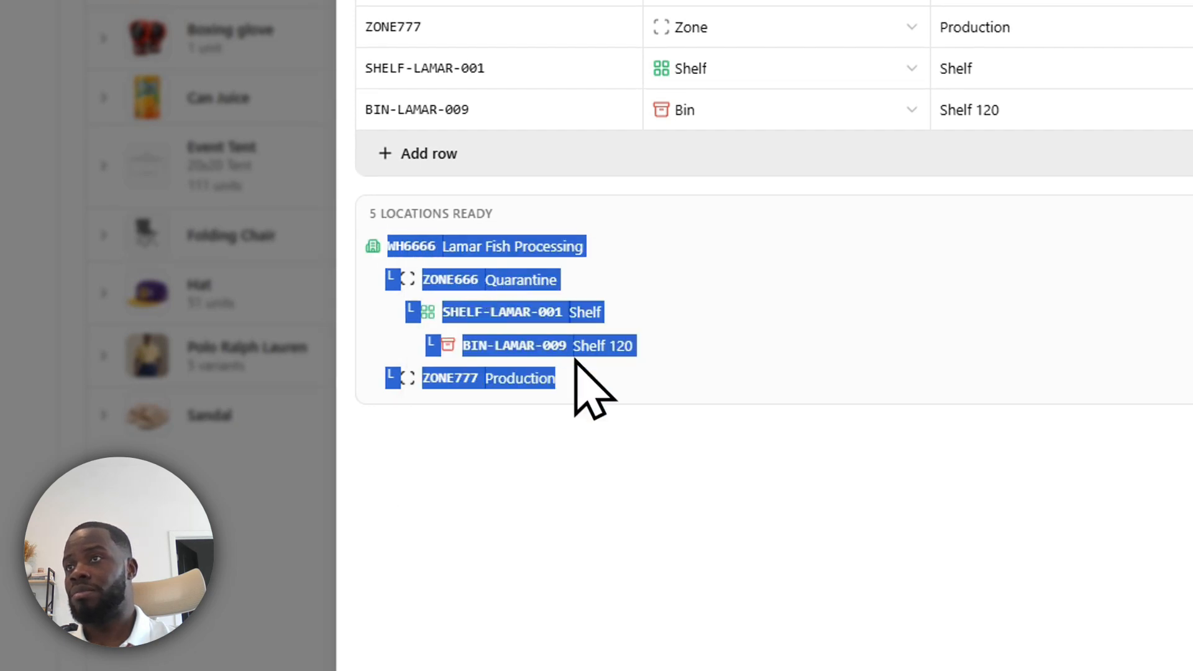
pyautogui.click(715, 405)
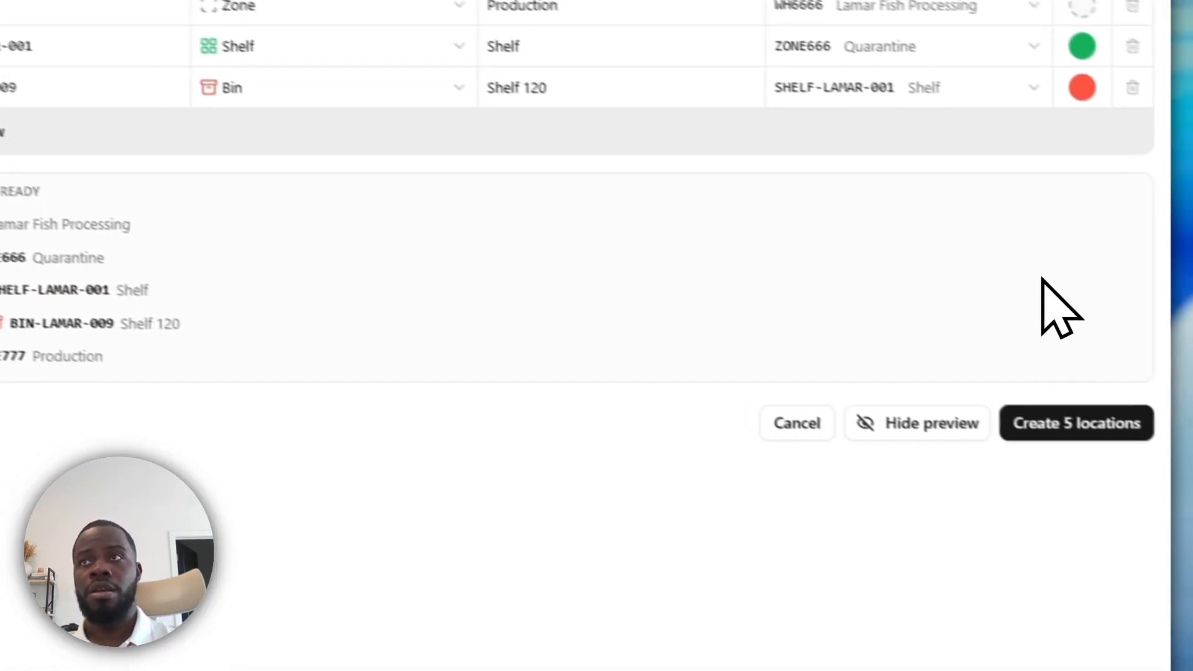
# Create the five locations without printing labels and expand the new shelf under the Quarantine zone
pyautogui.click(1035, 402)
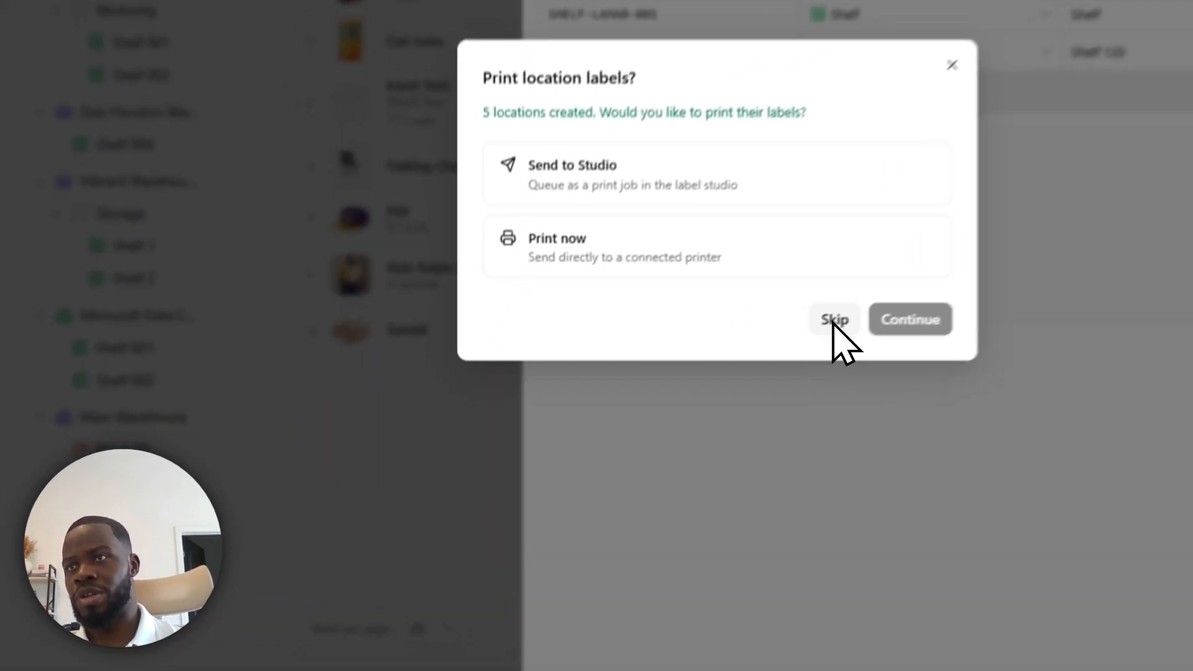
pyautogui.click(661, 412)
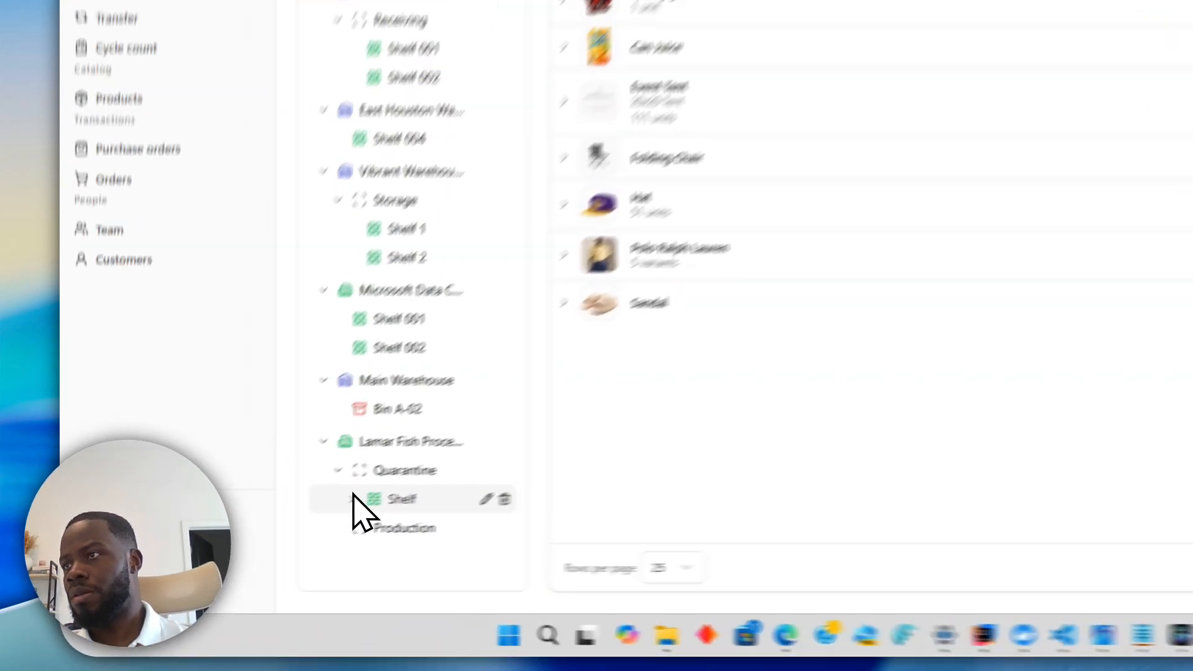
pyautogui.click(243, 540)
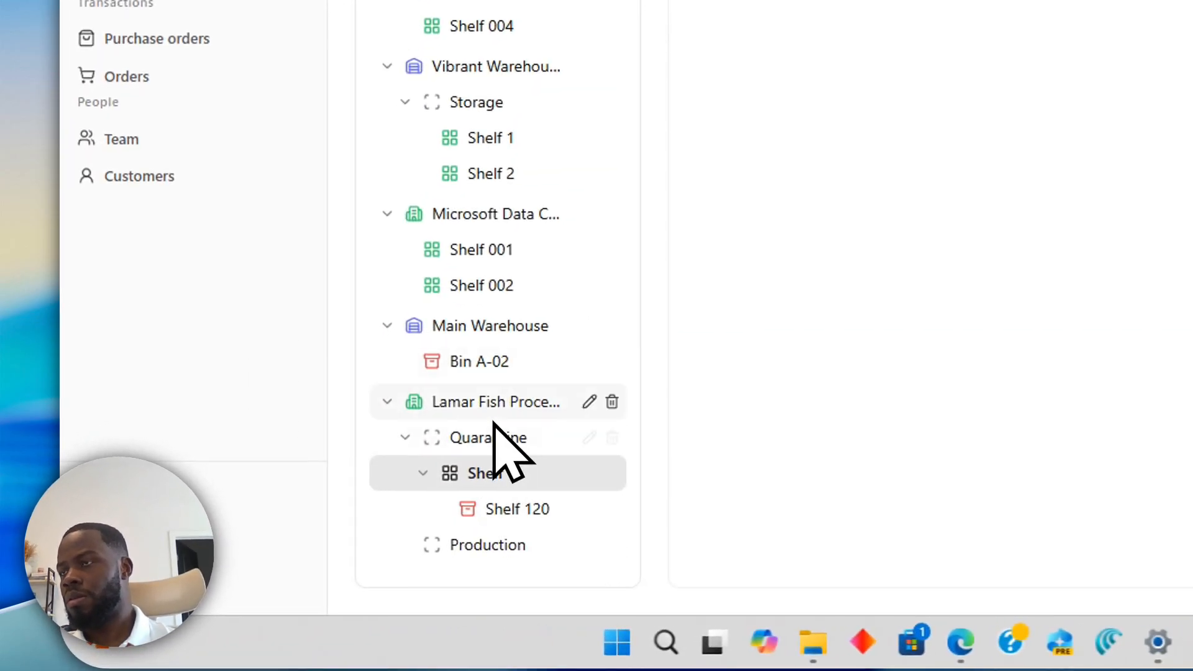
# View the Lamar Fish Processing facility's details and its barcode print options, and close both without changes
pyautogui.click(478, 393)
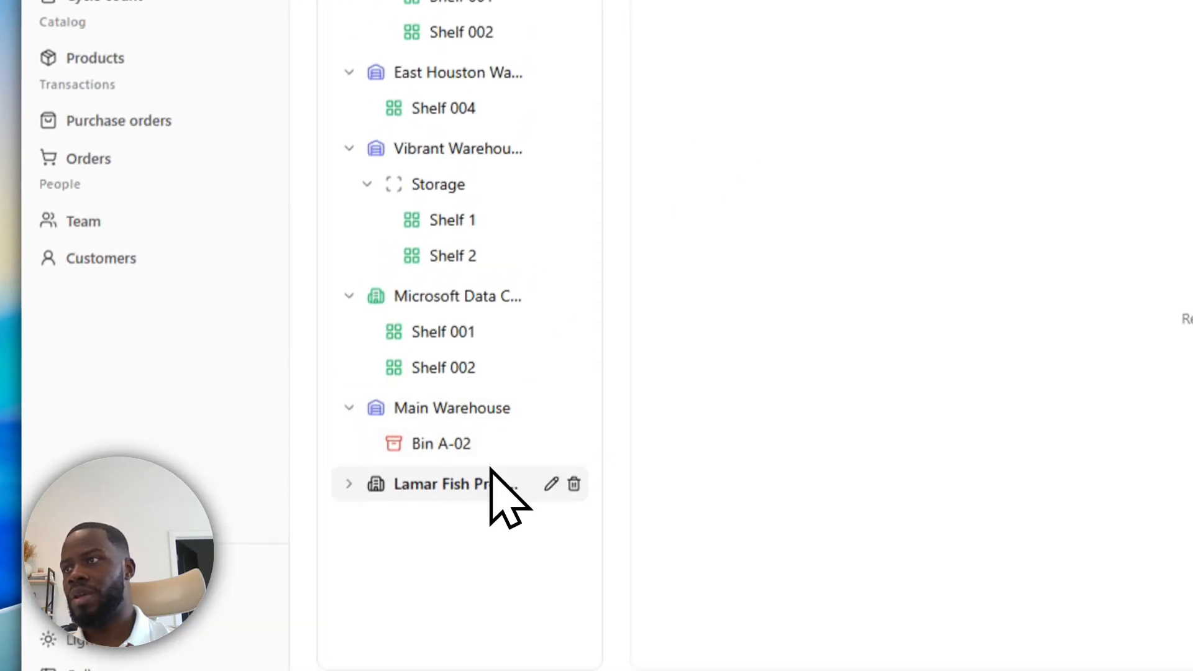
pyautogui.click(550, 484)
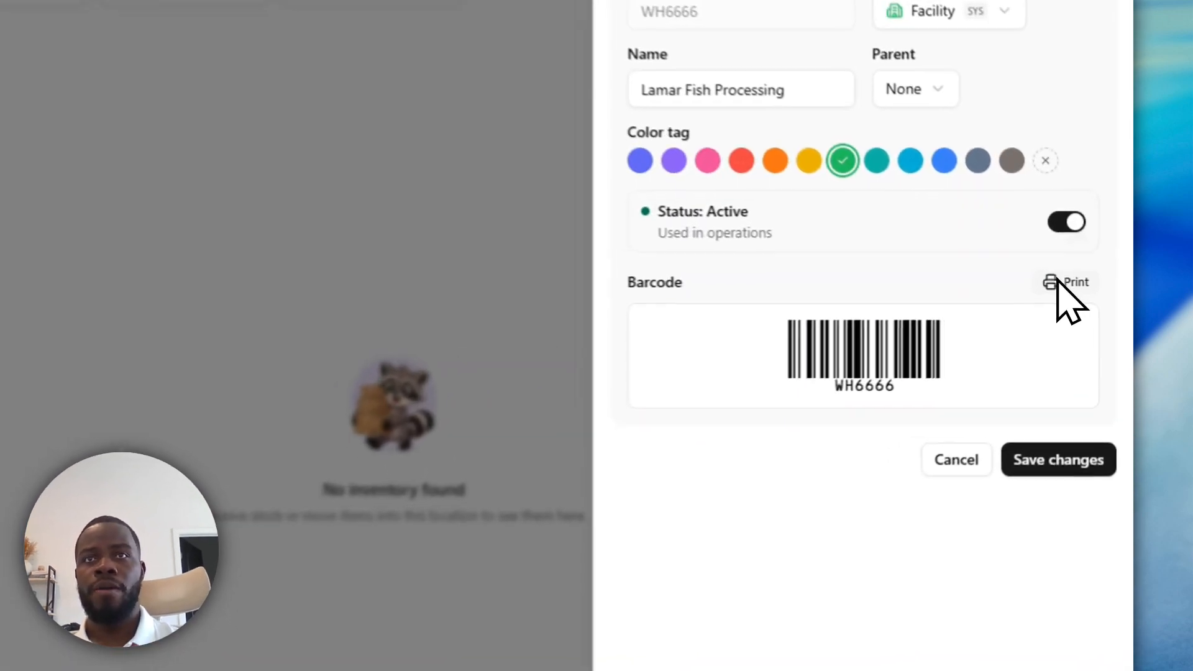
pyautogui.click(1098, 297)
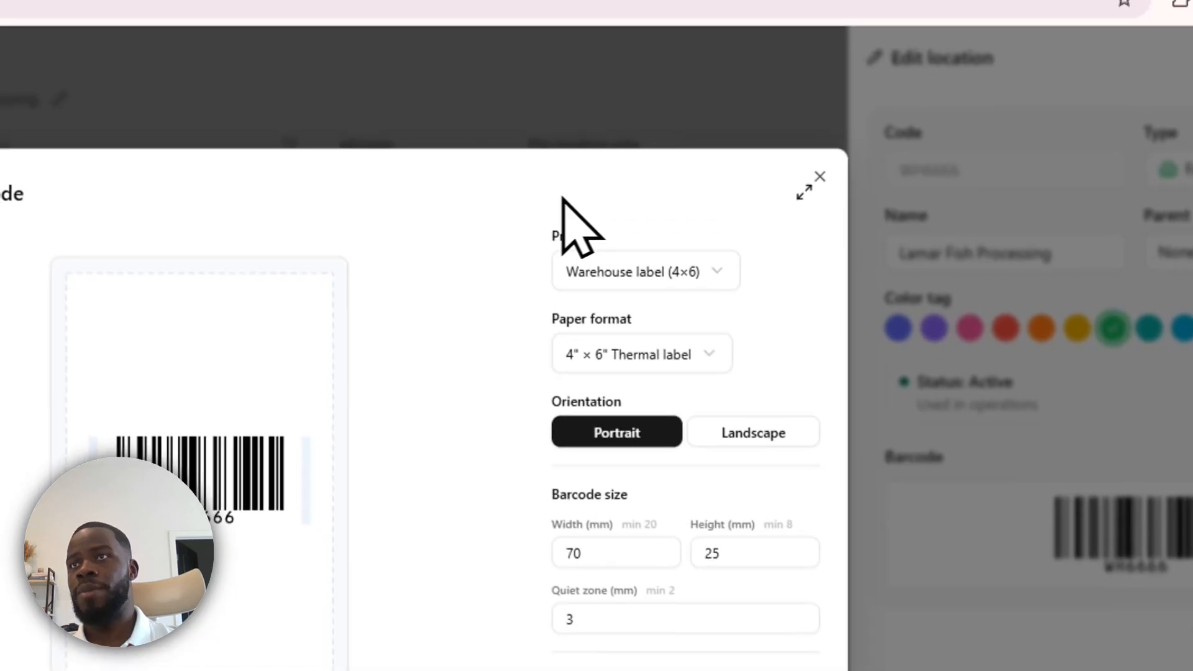
pyautogui.click(601, 17)
pyautogui.click(277, 668)
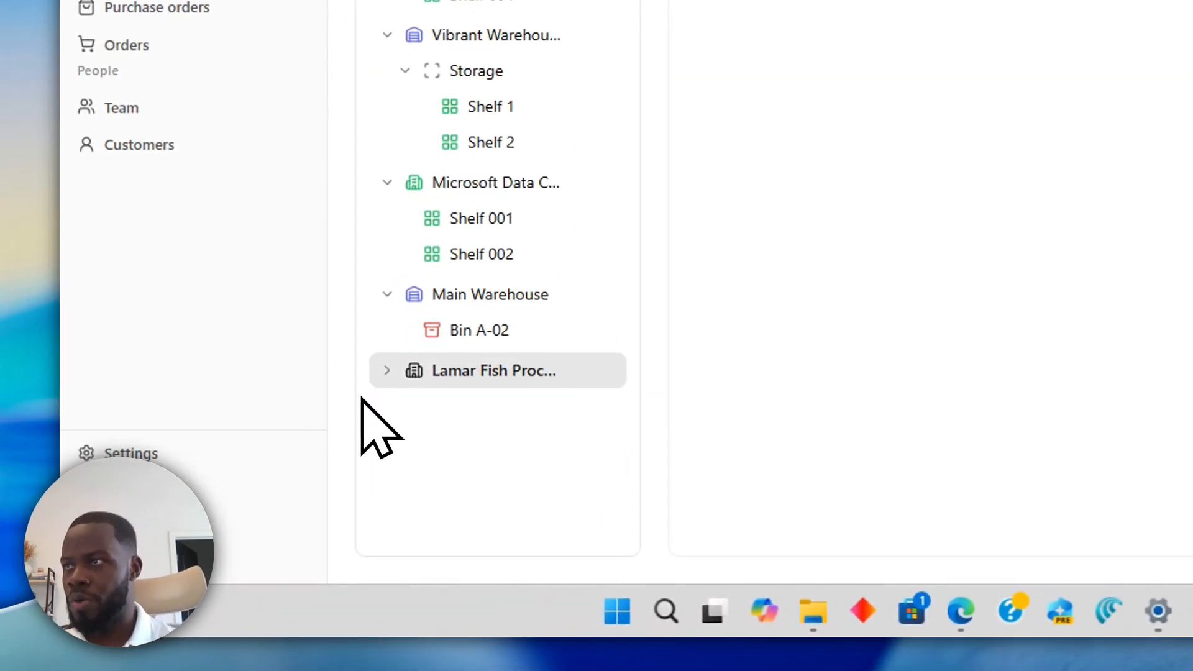
# Expand the Lamar Fish Processing facility in the location tree and open the Dex assistant
pyautogui.click(384, 373)
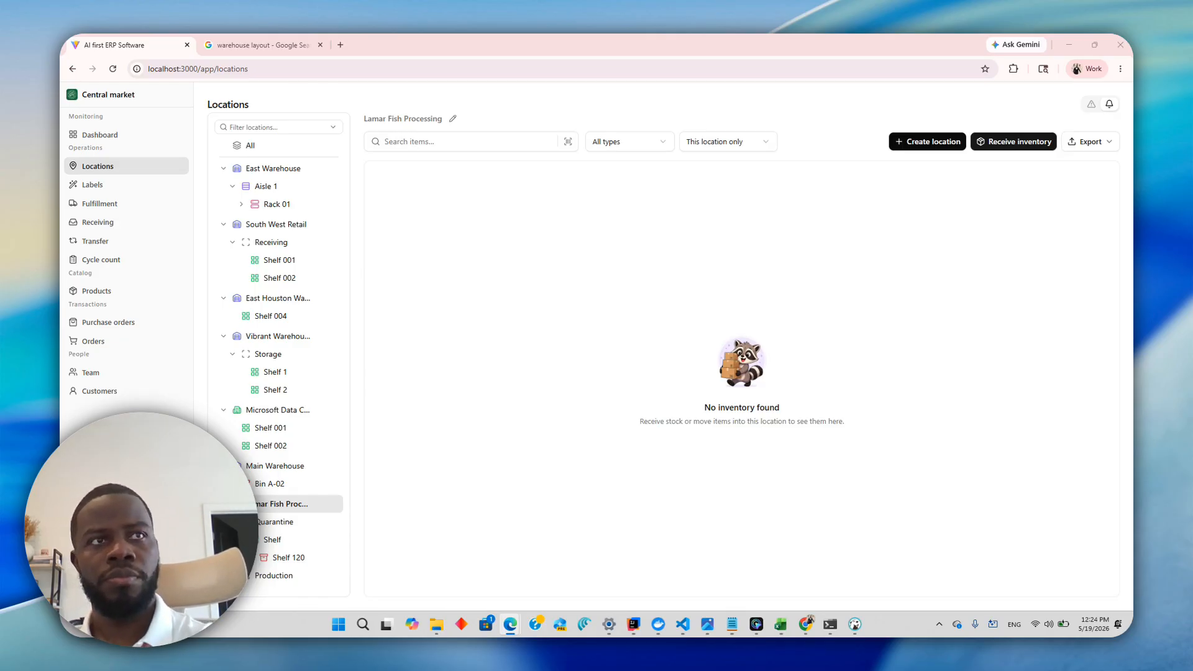
pyautogui.hotkey('ctrl', 'v')
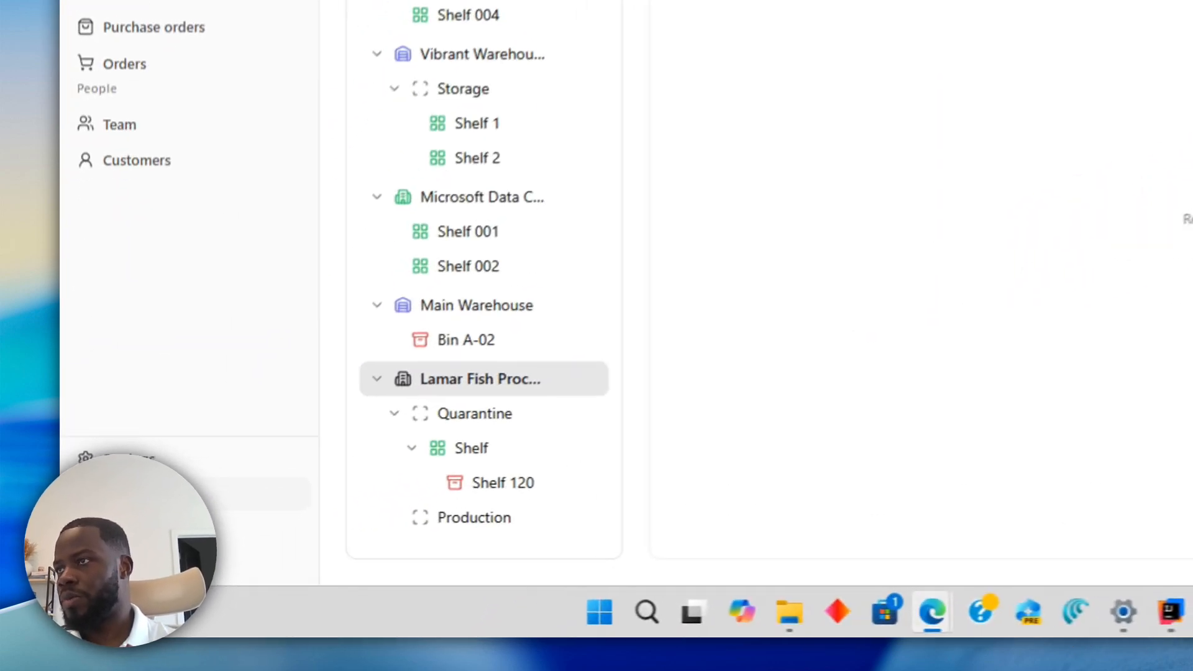
pyautogui.click(180, 494)
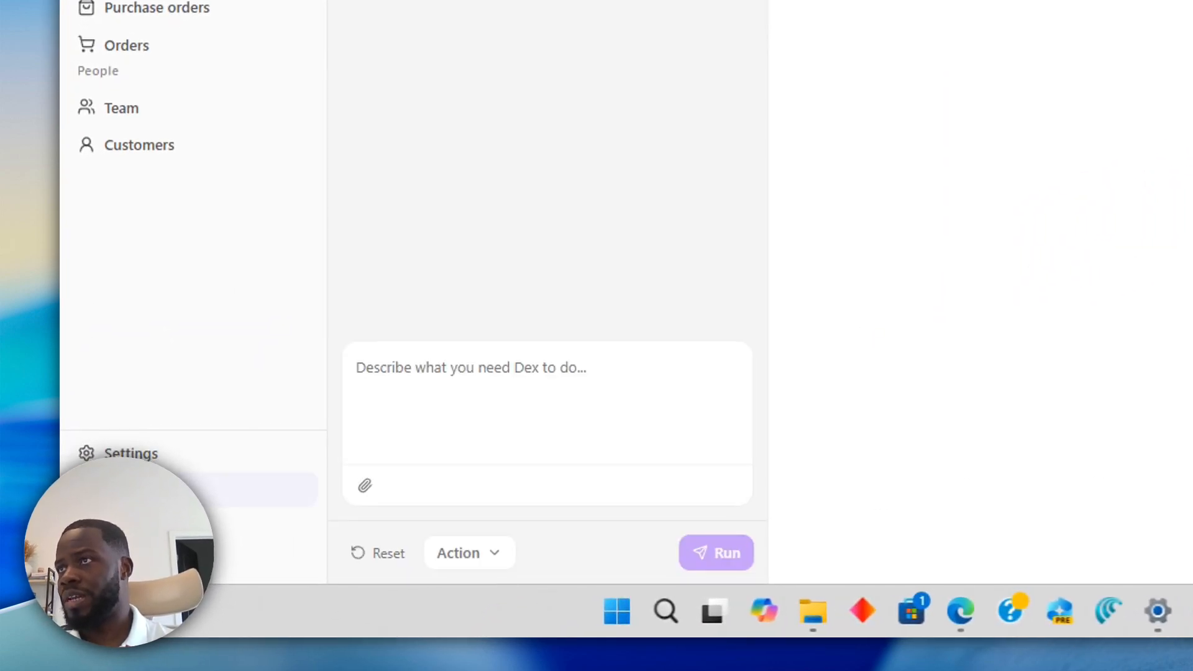
pyautogui.click(549, 371)
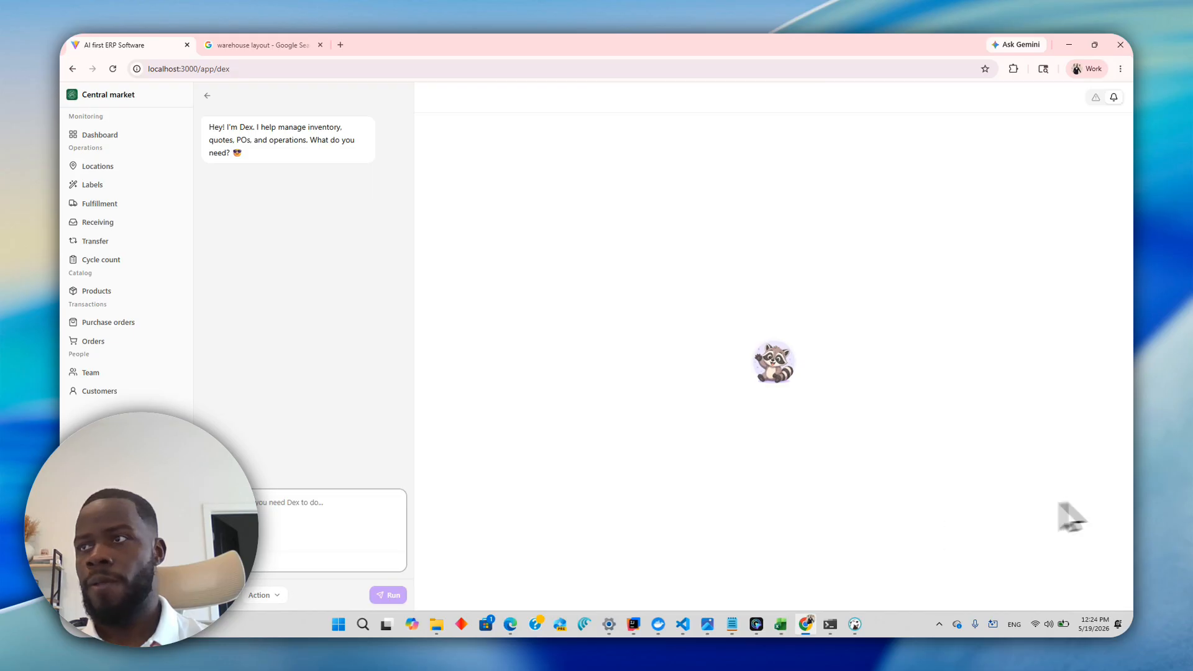
pyautogui.click(311, 505)
pyautogui.write('he')
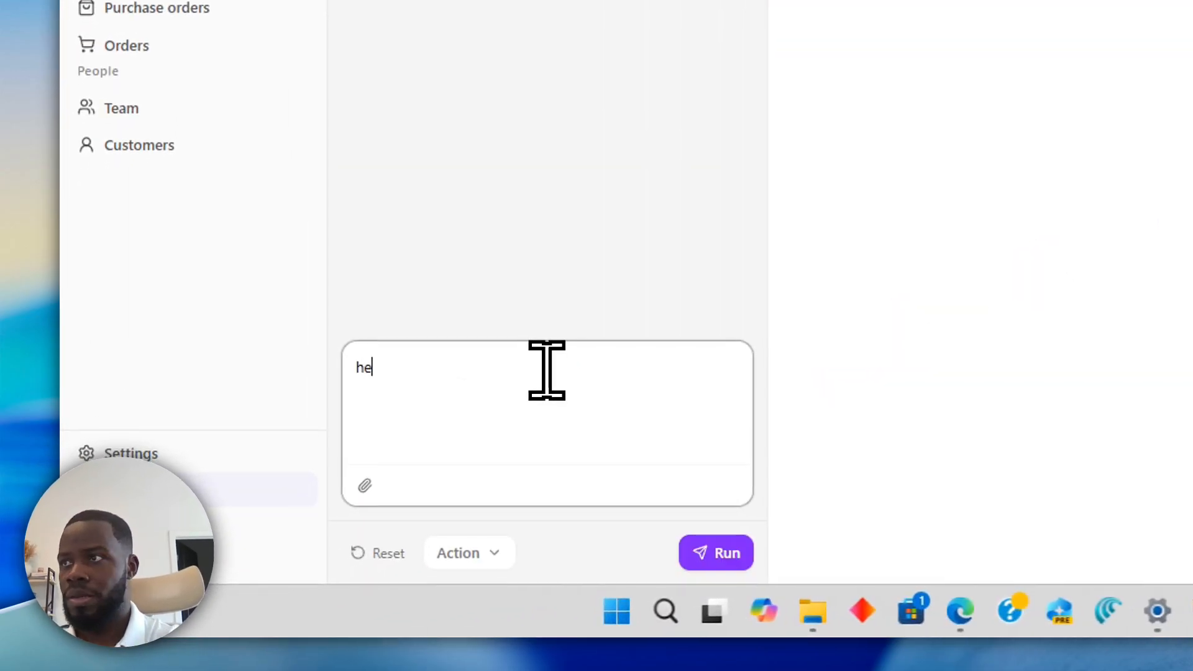
pyautogui.write('y')
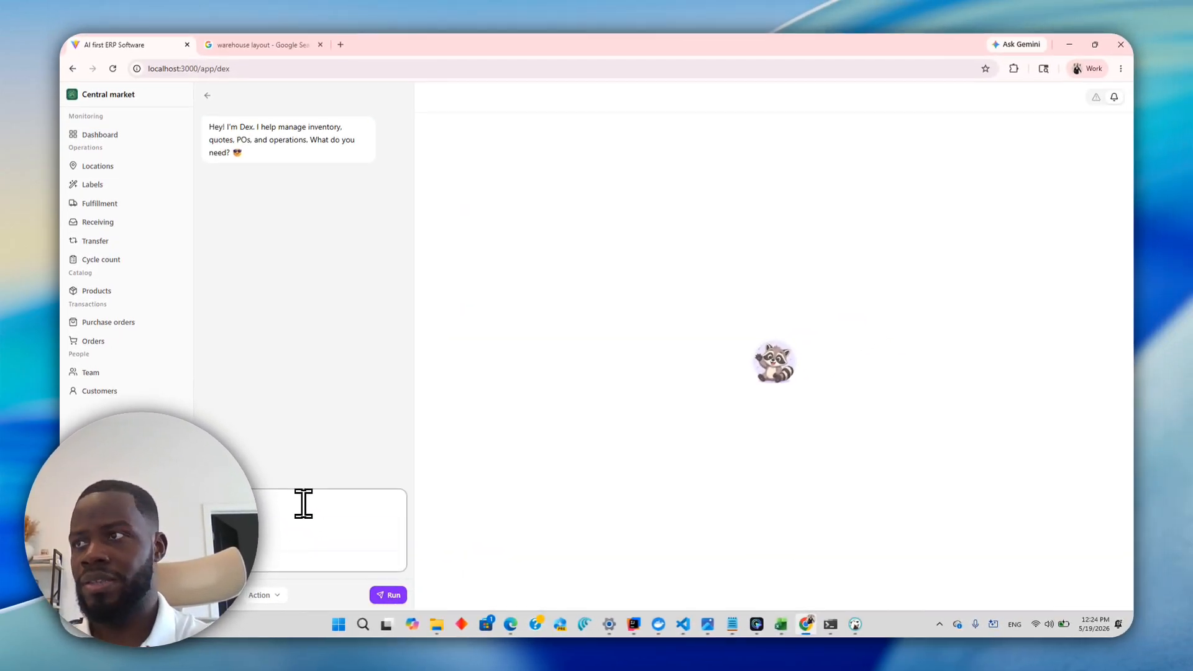
pyautogui.write(' dex')
# Choose Dex's Manage locations action and begin the request with "Hey dex i want to create a warehouse location."
pyautogui.click(259, 595)
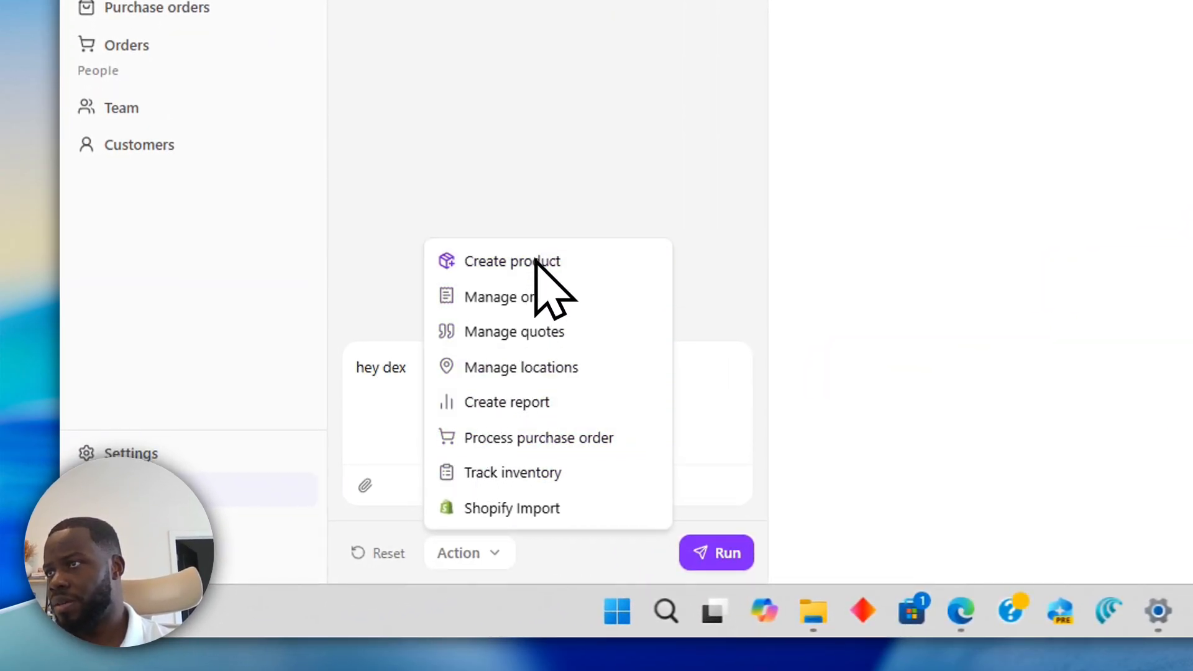
pyautogui.click(553, 381)
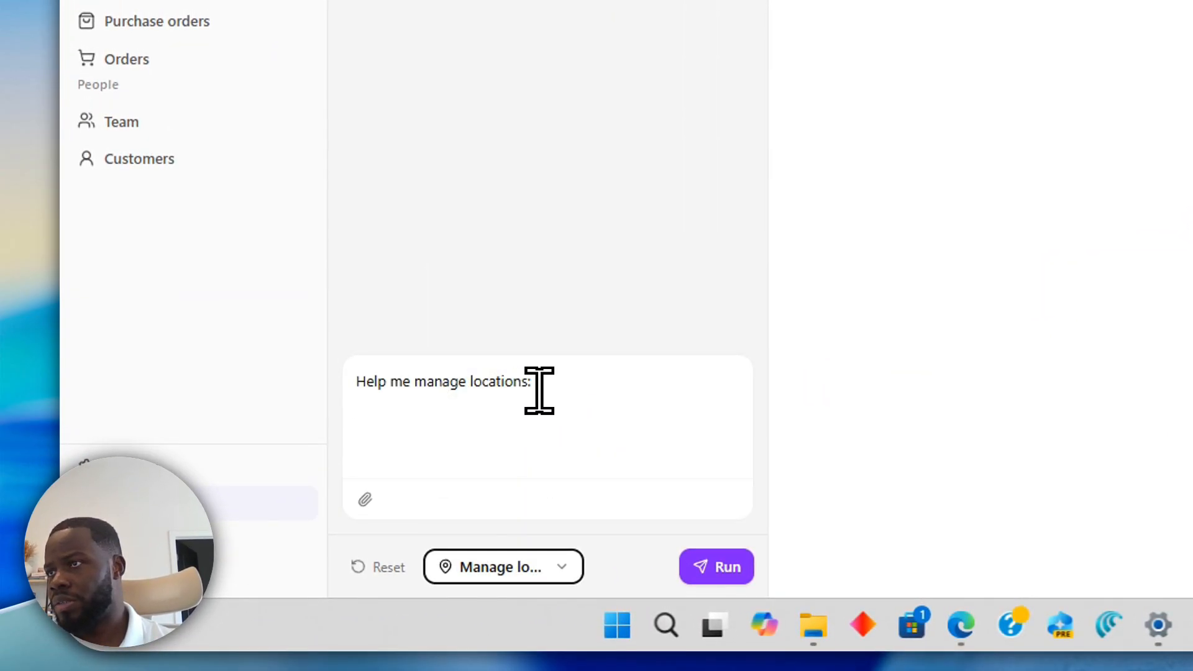
pyautogui.write('Hey dex ')
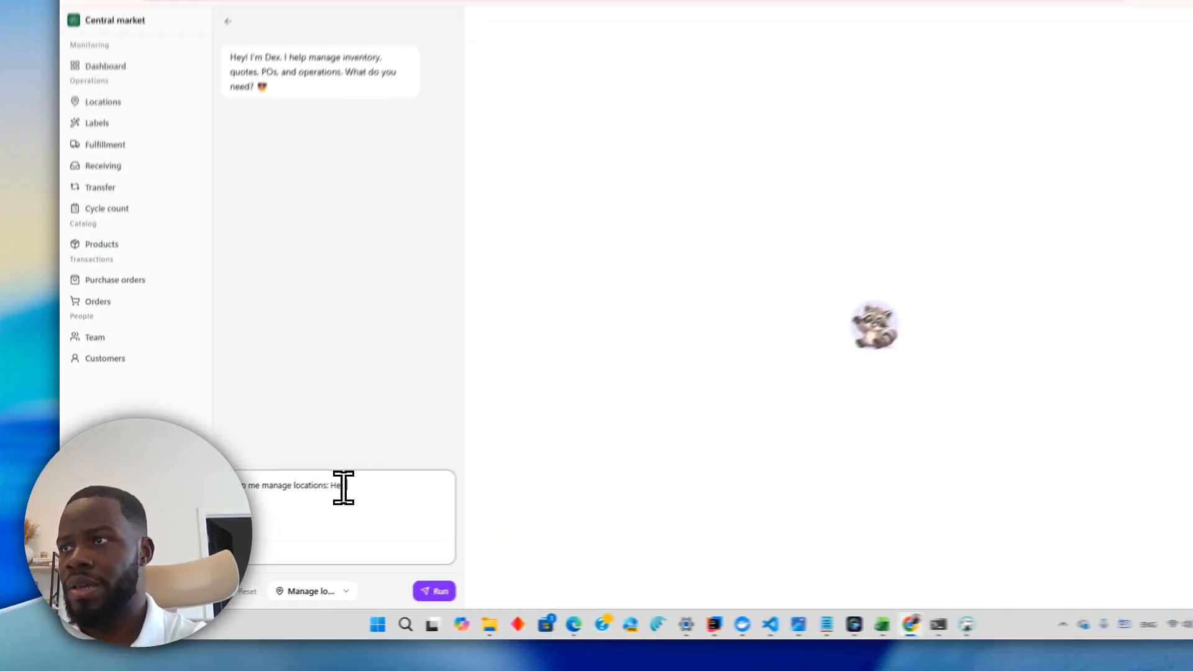
pyautogui.write('i want to create a')
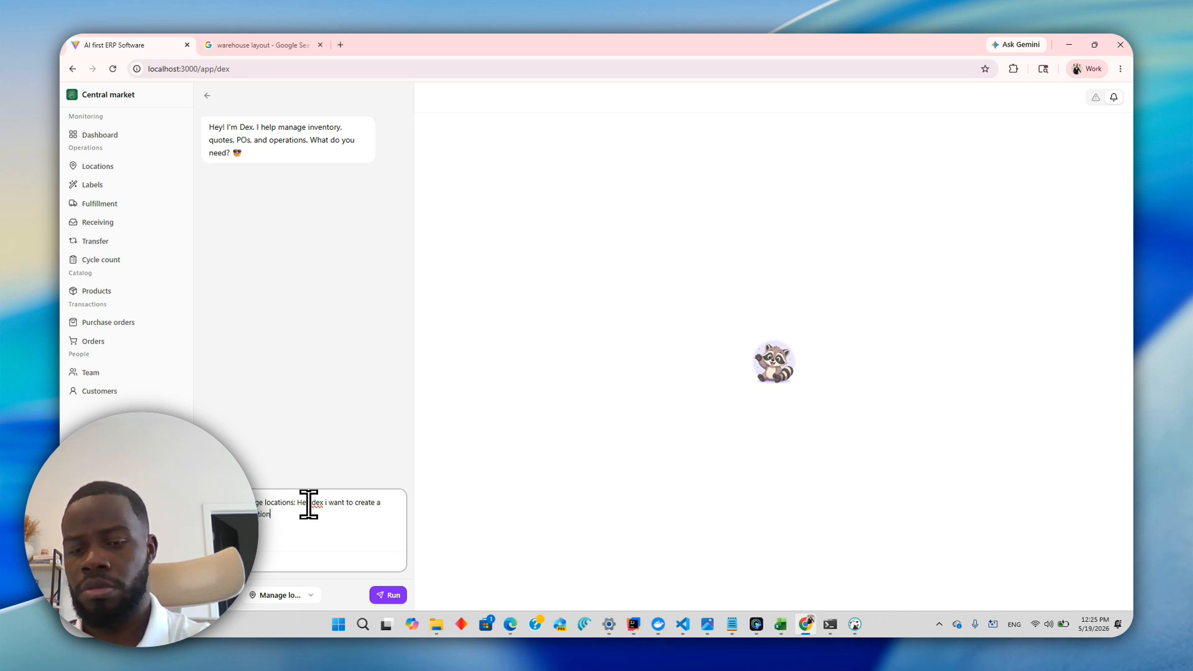
pyautogui.press('BackSpace')
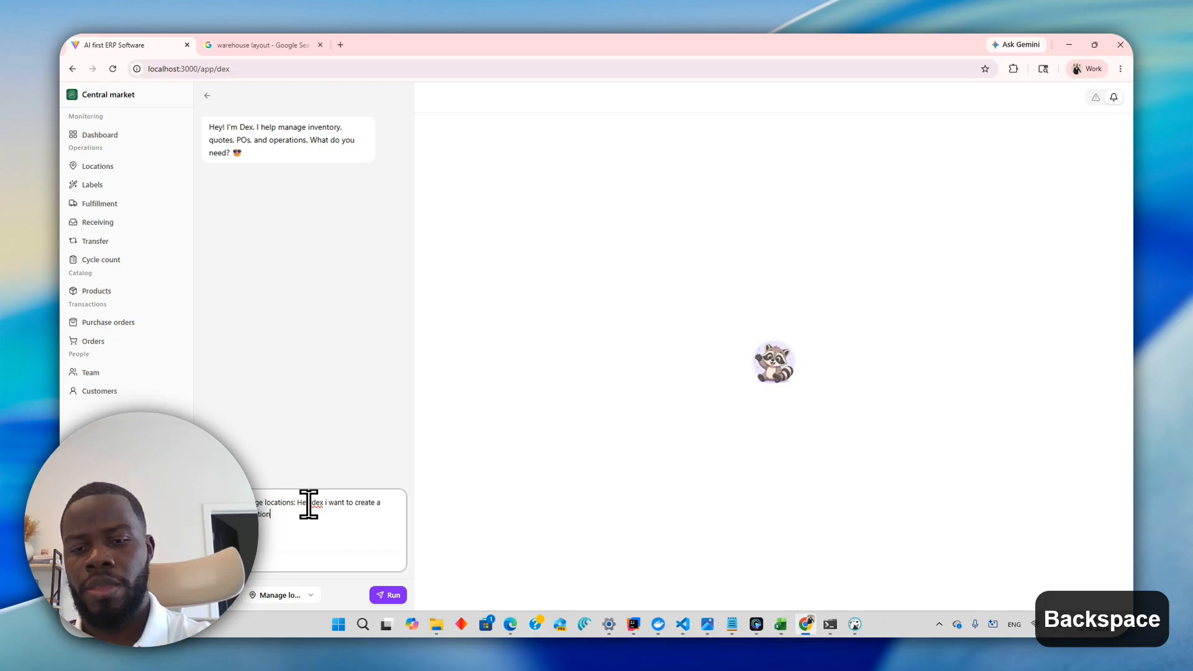
pyautogui.write('..')
pyautogui.press('BackSpace')
pyautogui.write('t')
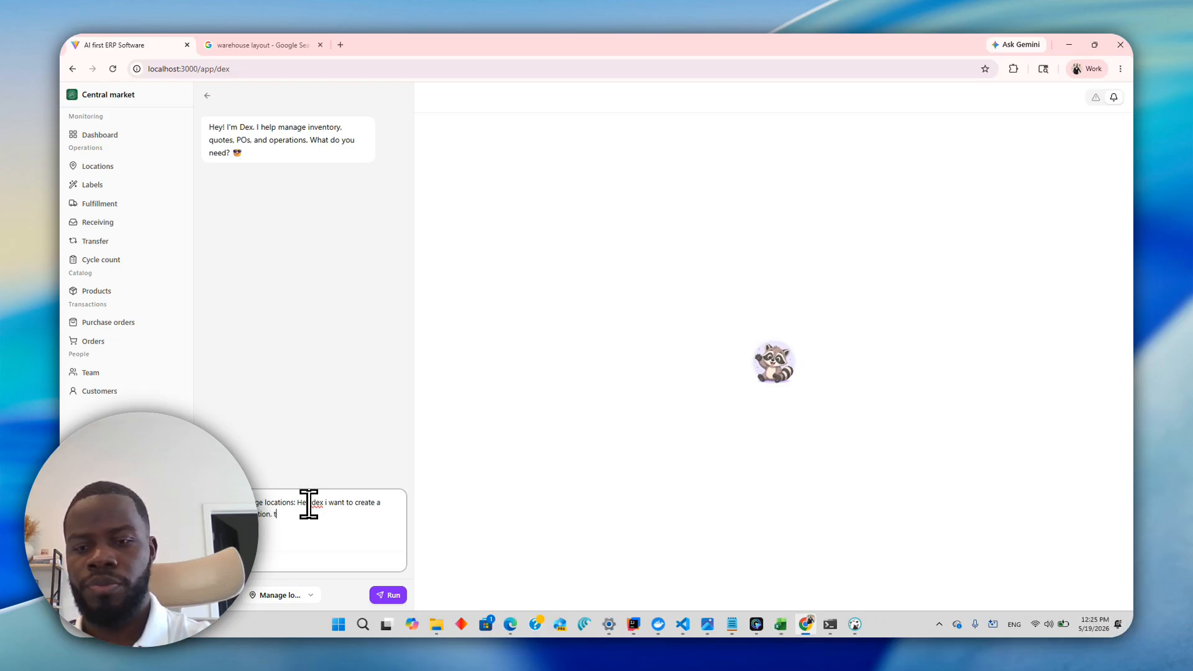
# Continue the request with "the name of the warehouse is Beaumont Processing facility"
pyautogui.write('he name is the')
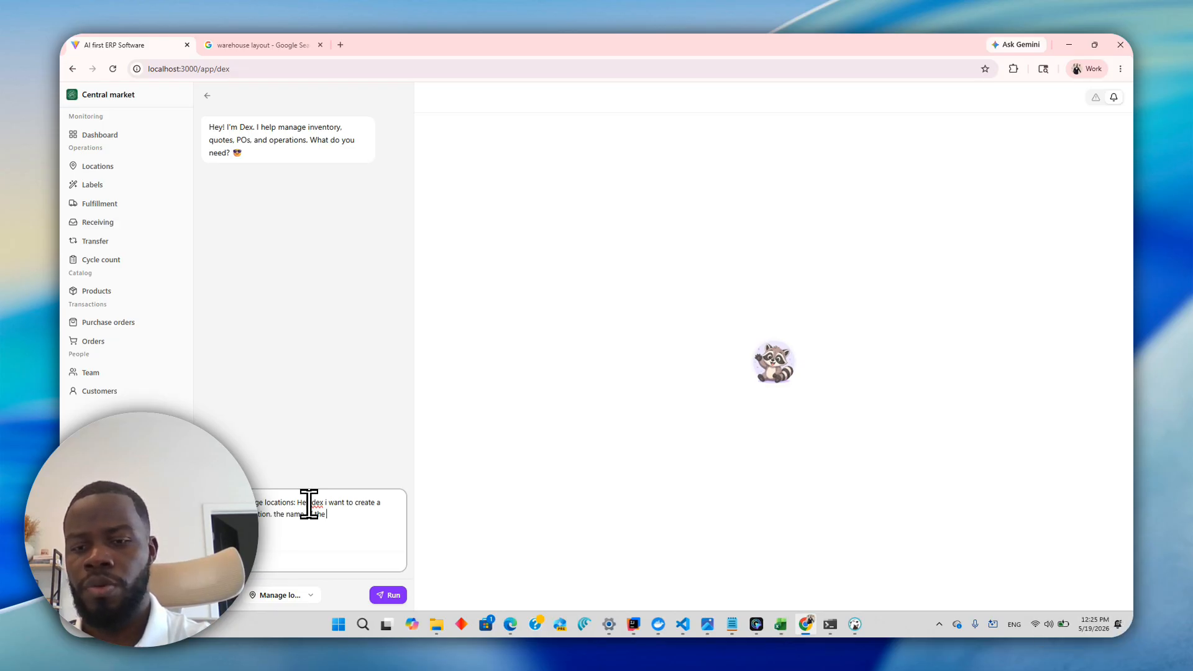
pyautogui.write(' warehouse is ')
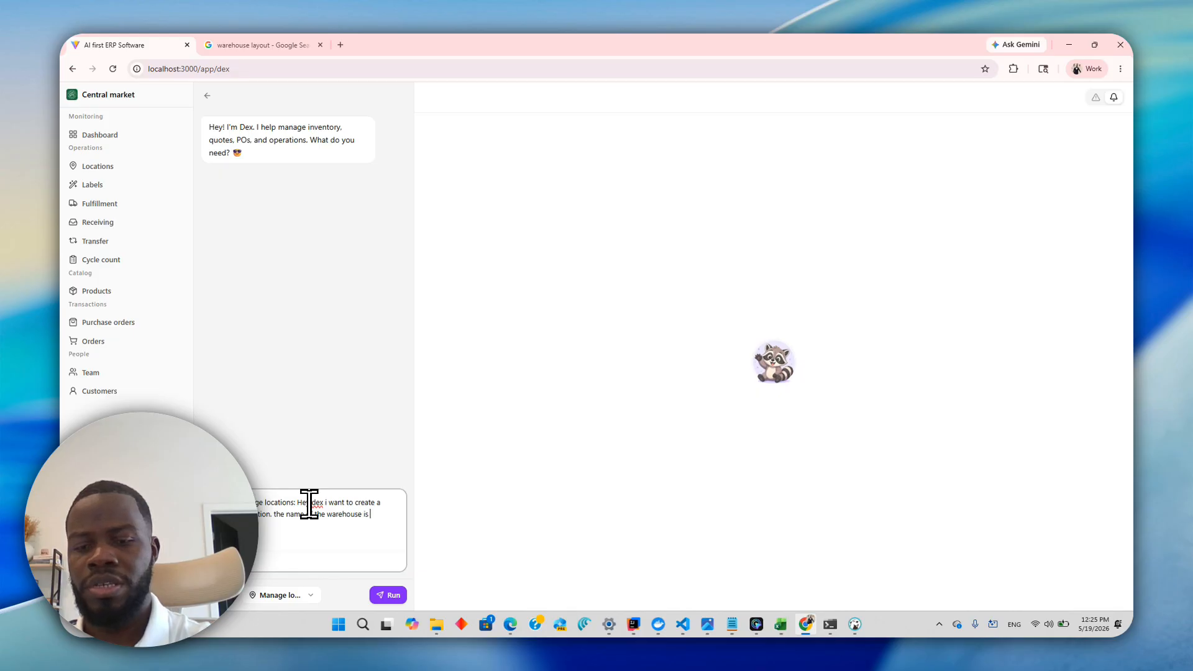
pyautogui.write('Beaumont P')
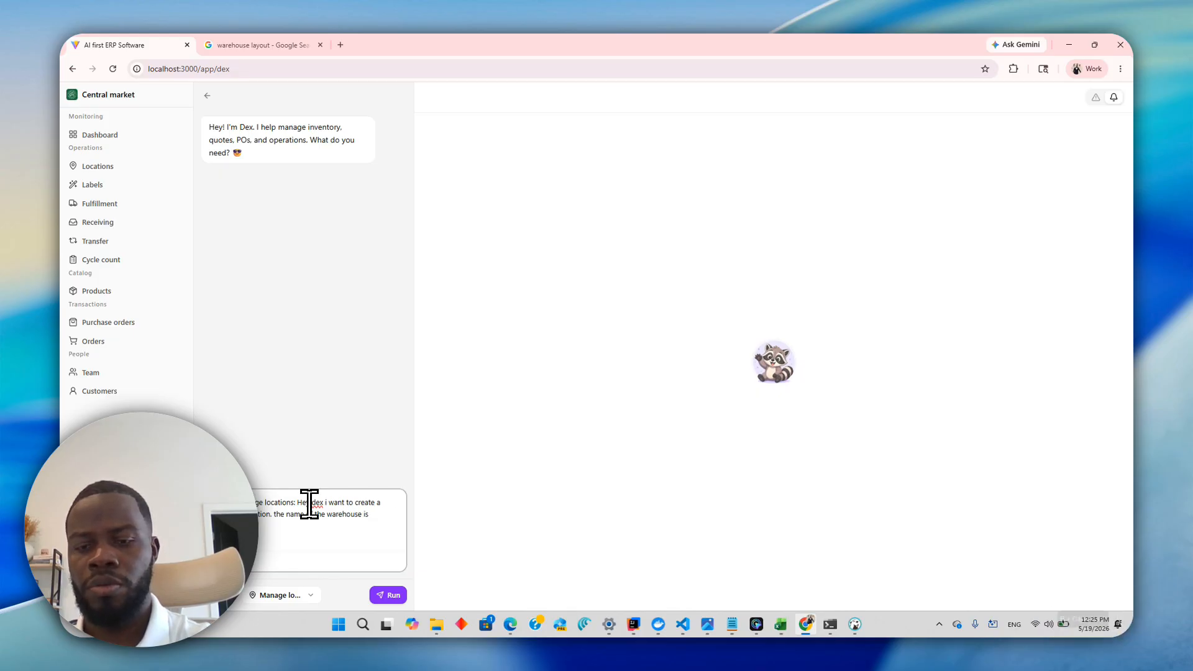
pyautogui.write('rocessing ')
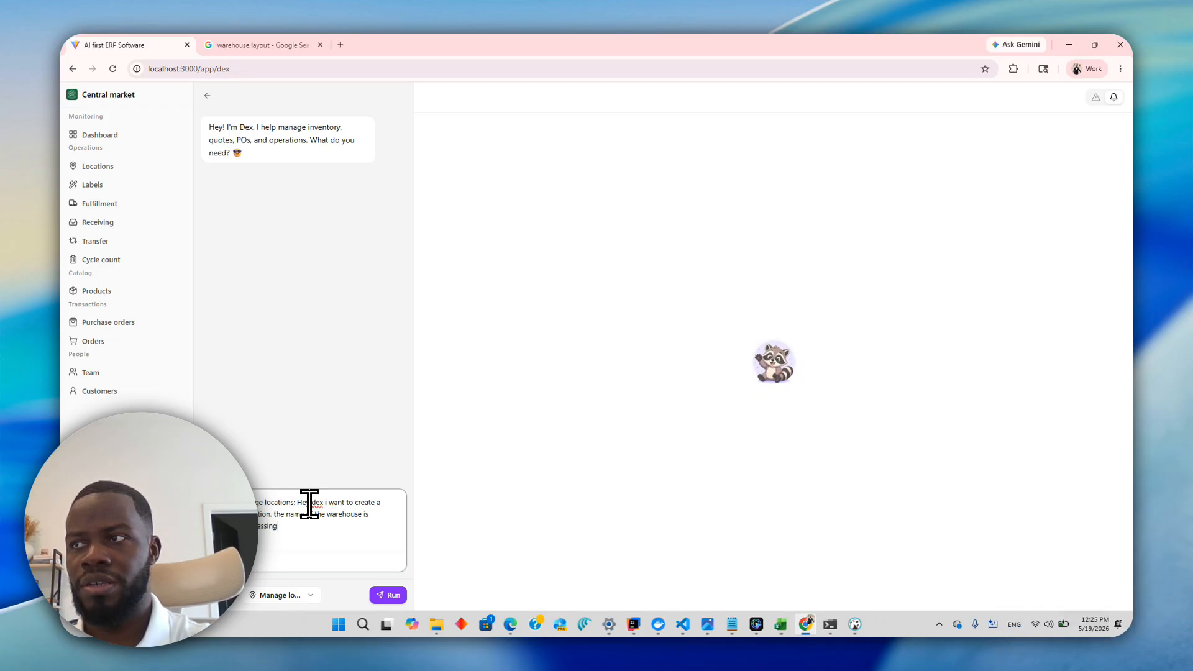
pyautogui.write('facility')
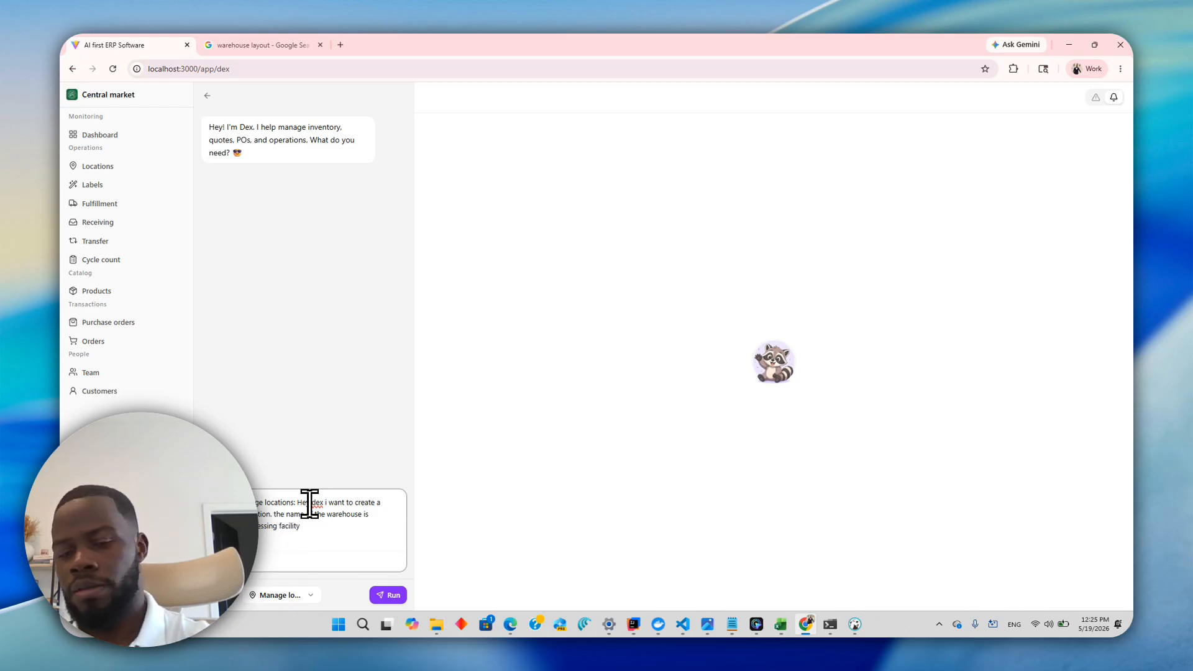
pyautogui.press('BackSpace')
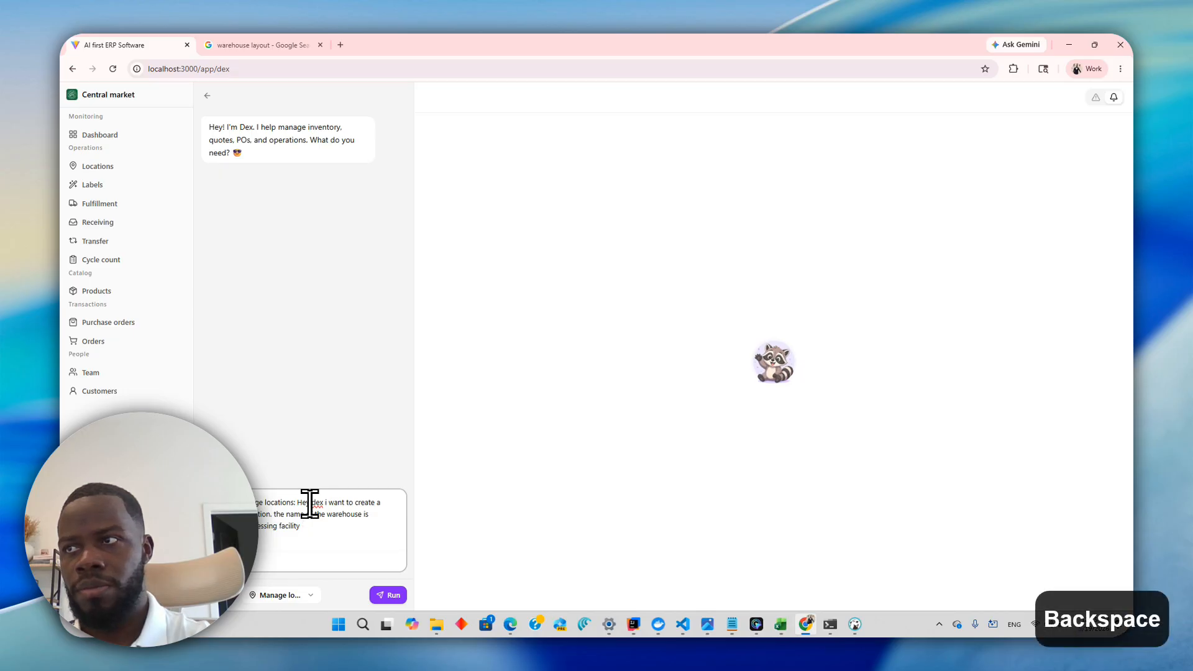
# Add to the request "inside of it please create 2 zones. A staging zone and a processing zone."
pyautogui.write('. inside')
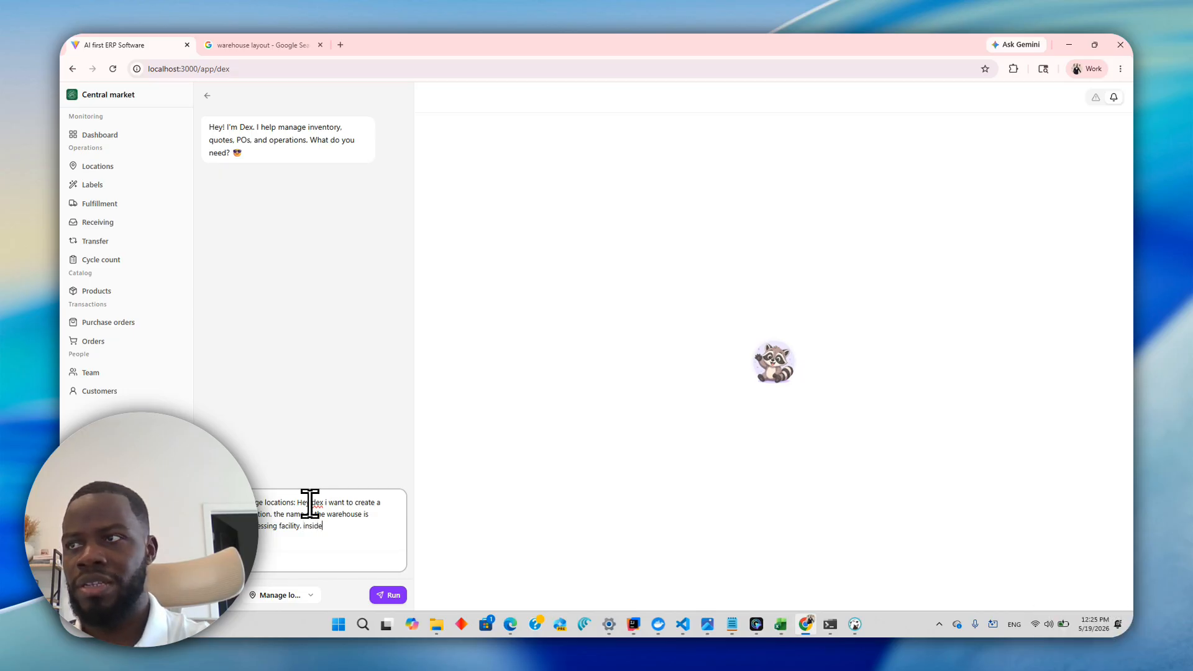
pyautogui.press('BackSpace')
pyautogui.write('e of it p')
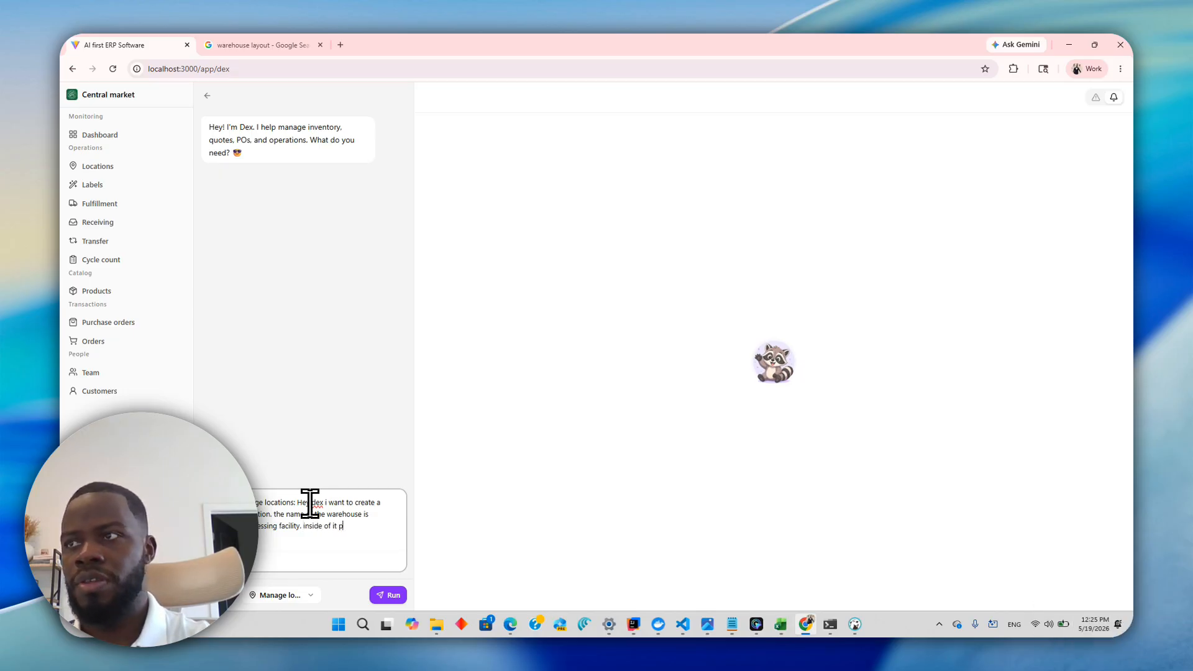
pyautogui.write('lease create 2 z')
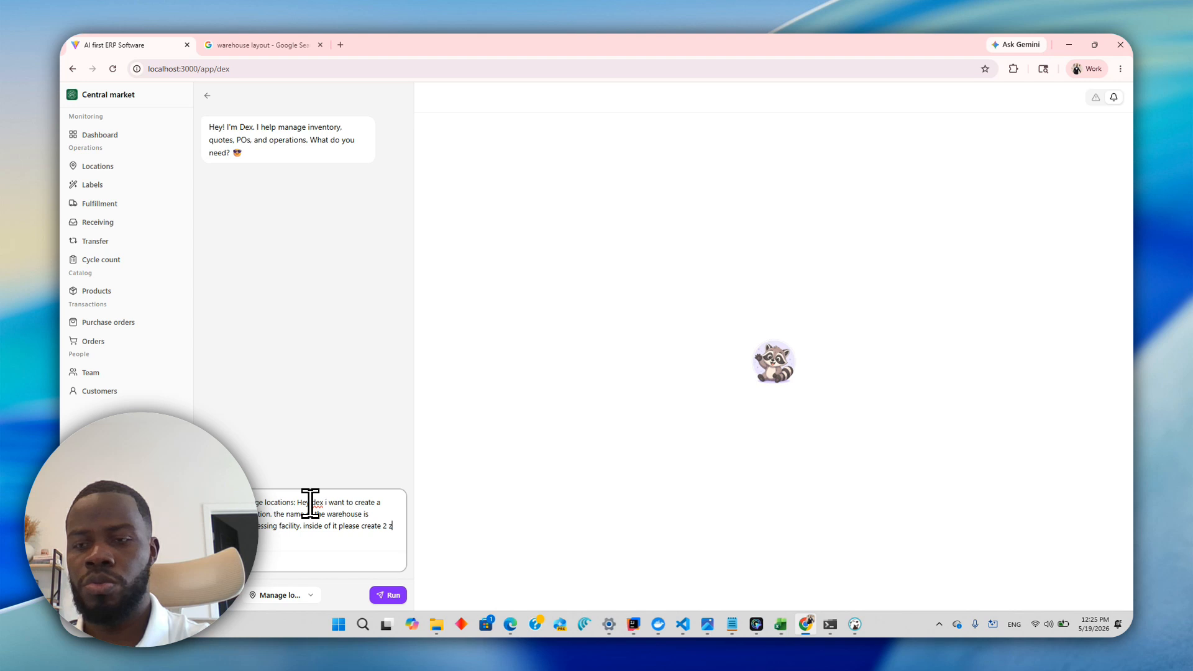
pyautogui.press('BackSpace')
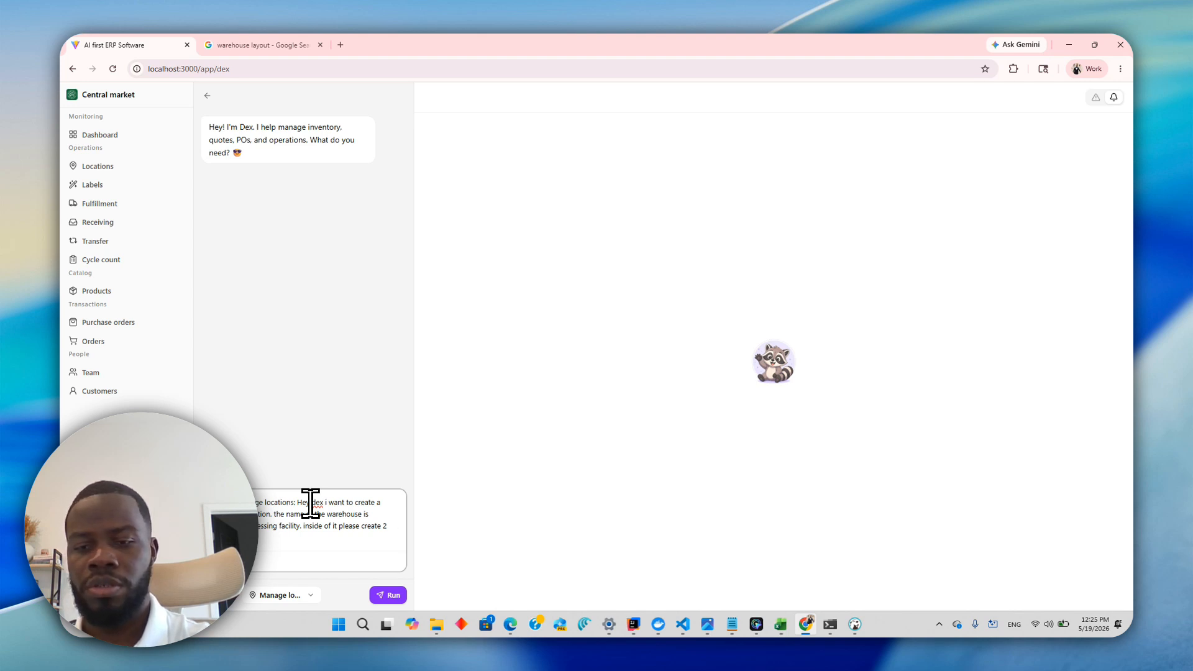
pyautogui.press('BackSpace')
pyautogui.write('a')
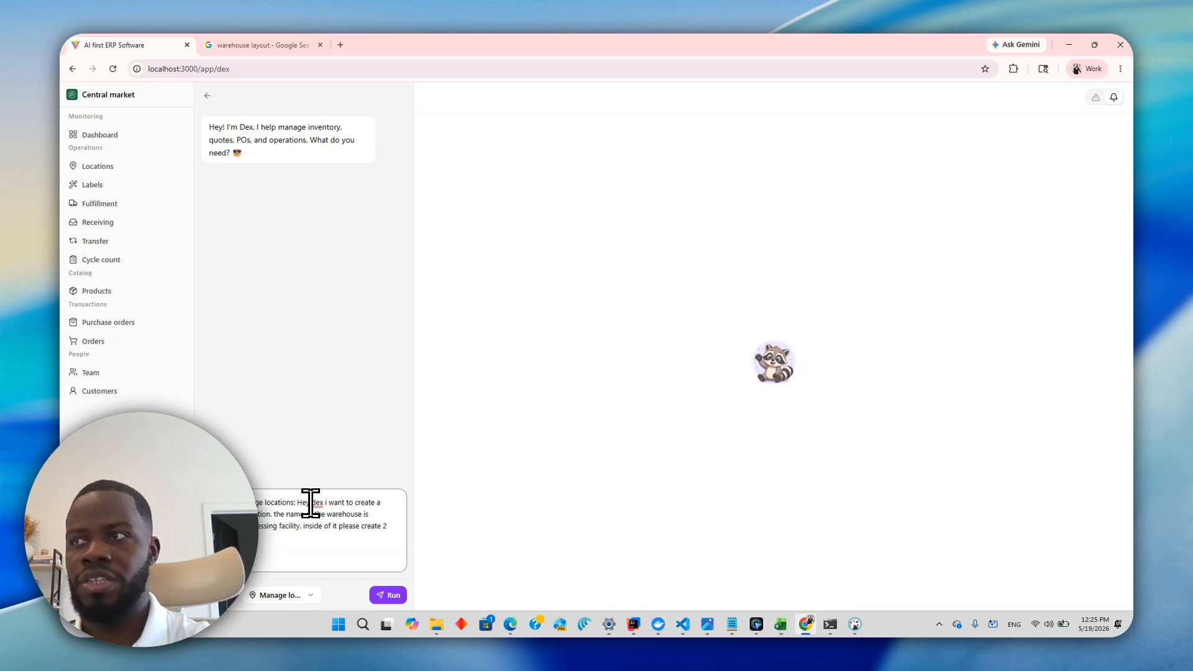
pyautogui.write('e an')
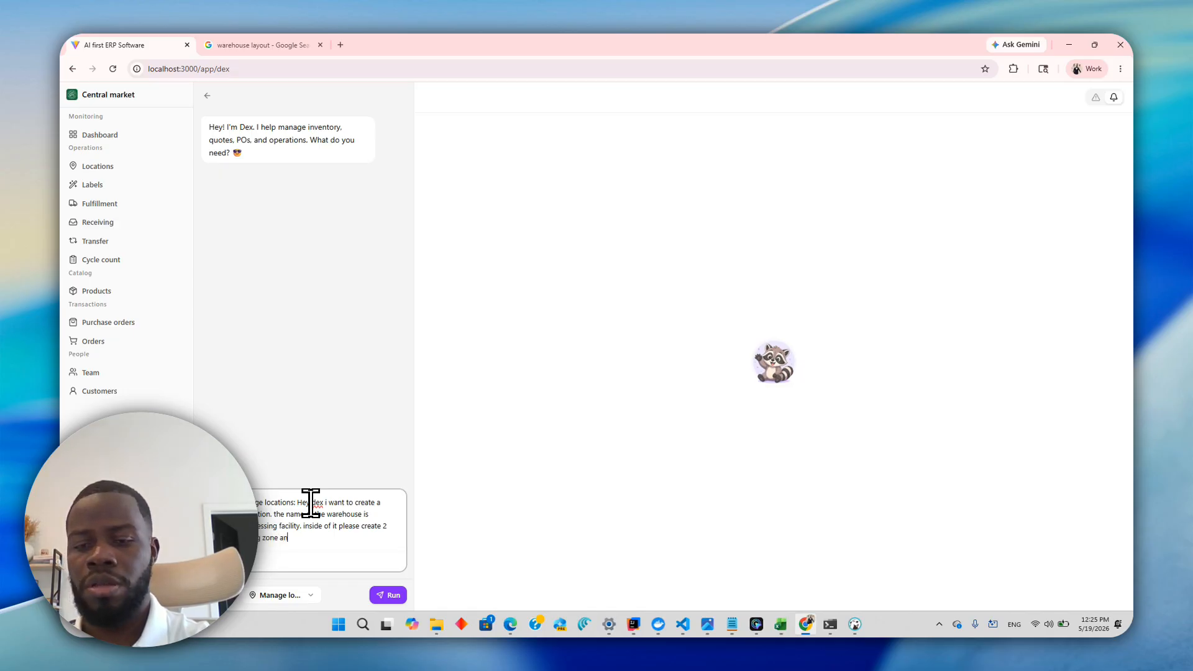
pyautogui.write('d a processing ')
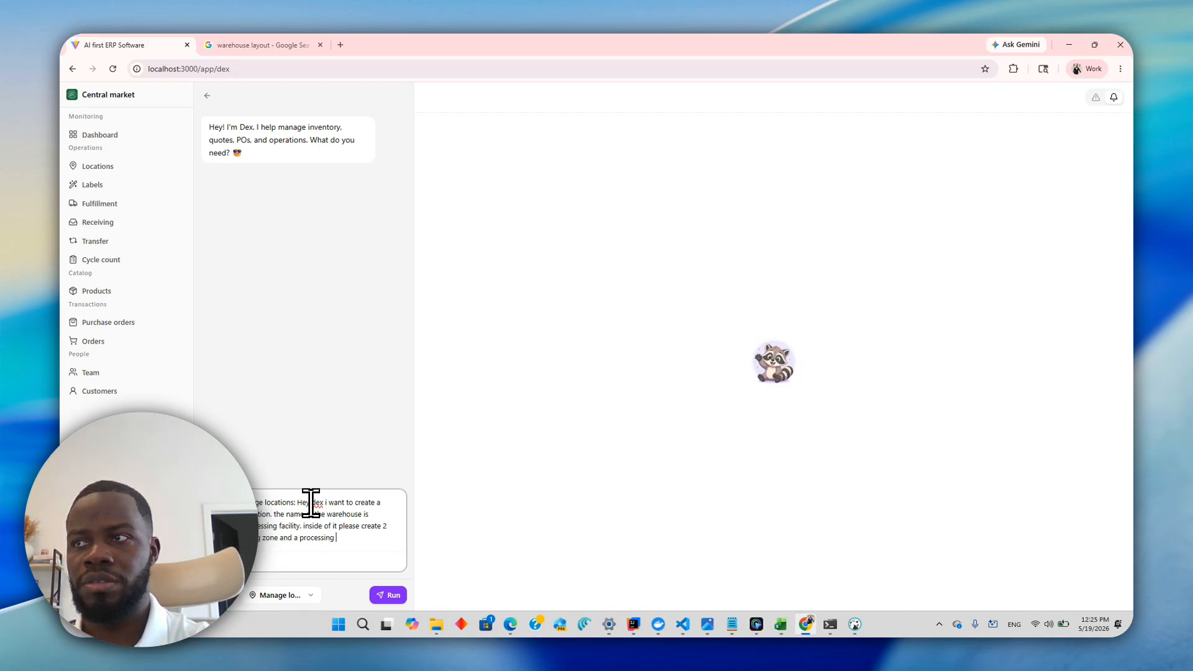
pyautogui.write('zone.')
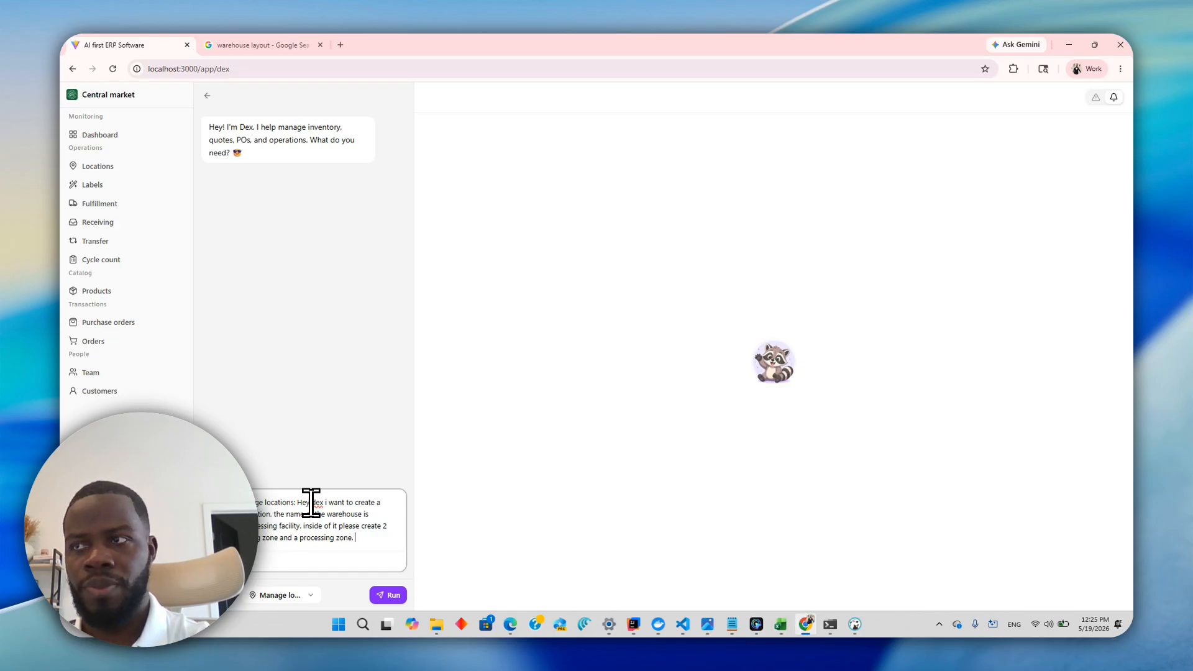
# Finish the request with "in each zone please create 2 shelves" and send it to Dex
pyautogui.write(' in each')
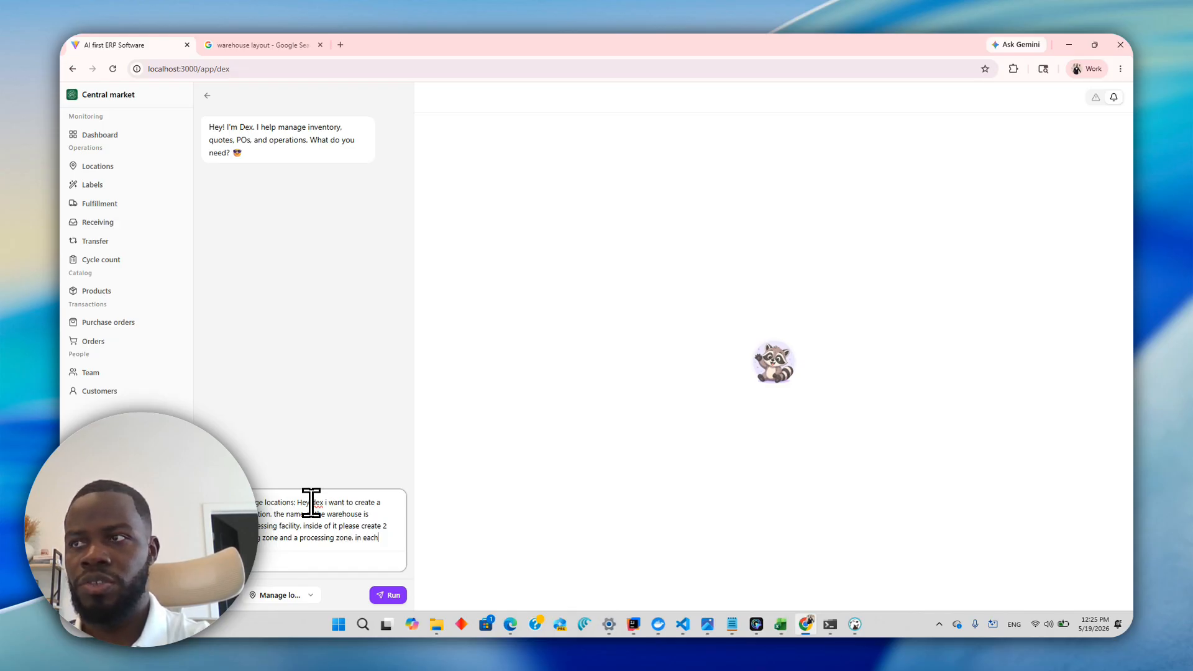
pyautogui.write(' zone')
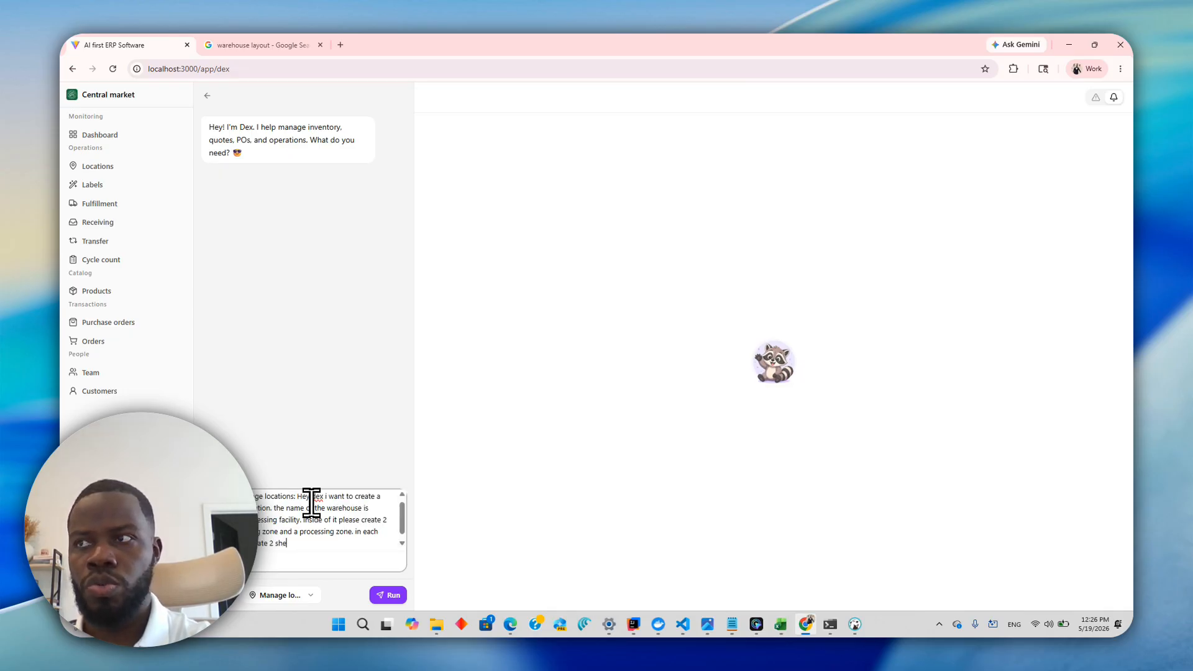
pyautogui.write('es')
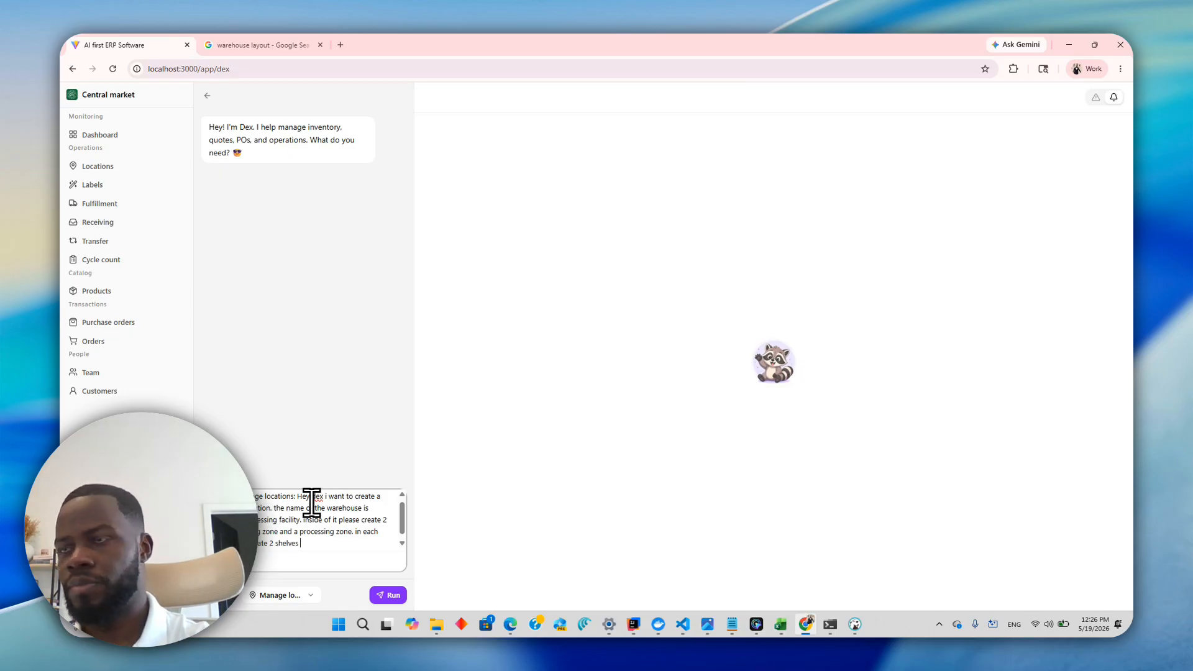
pyautogui.press('Return')
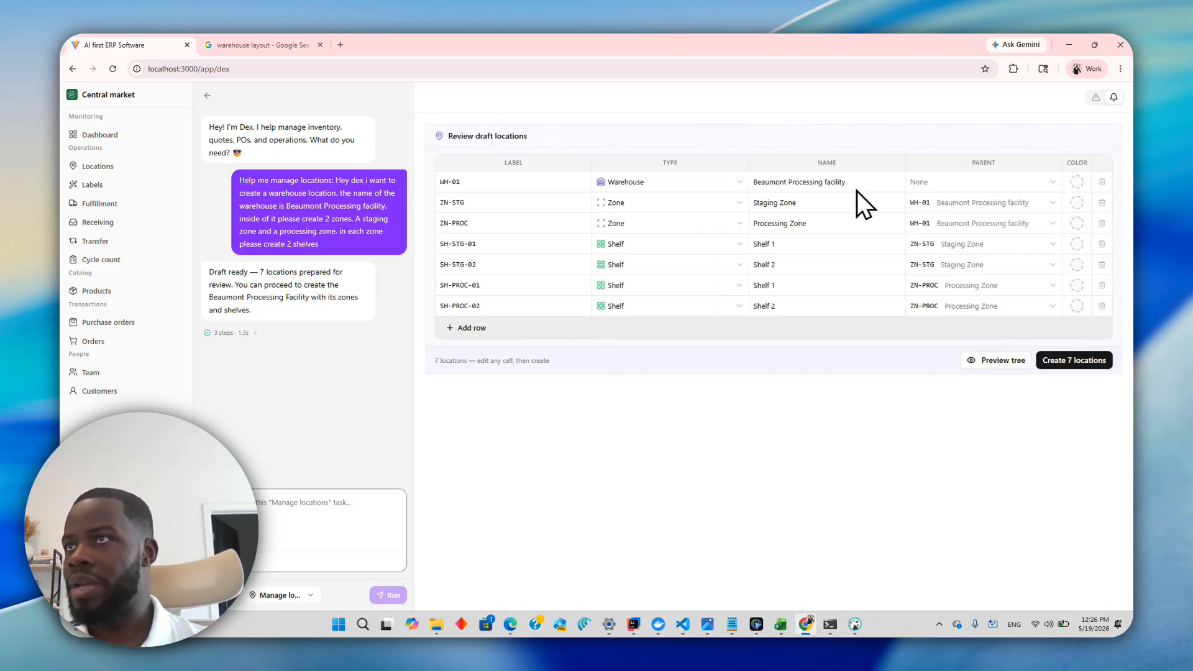
# Change the Beaumont Processing facility warehouse's label to WH-898 in the draft locations
pyautogui.click(472, 182)
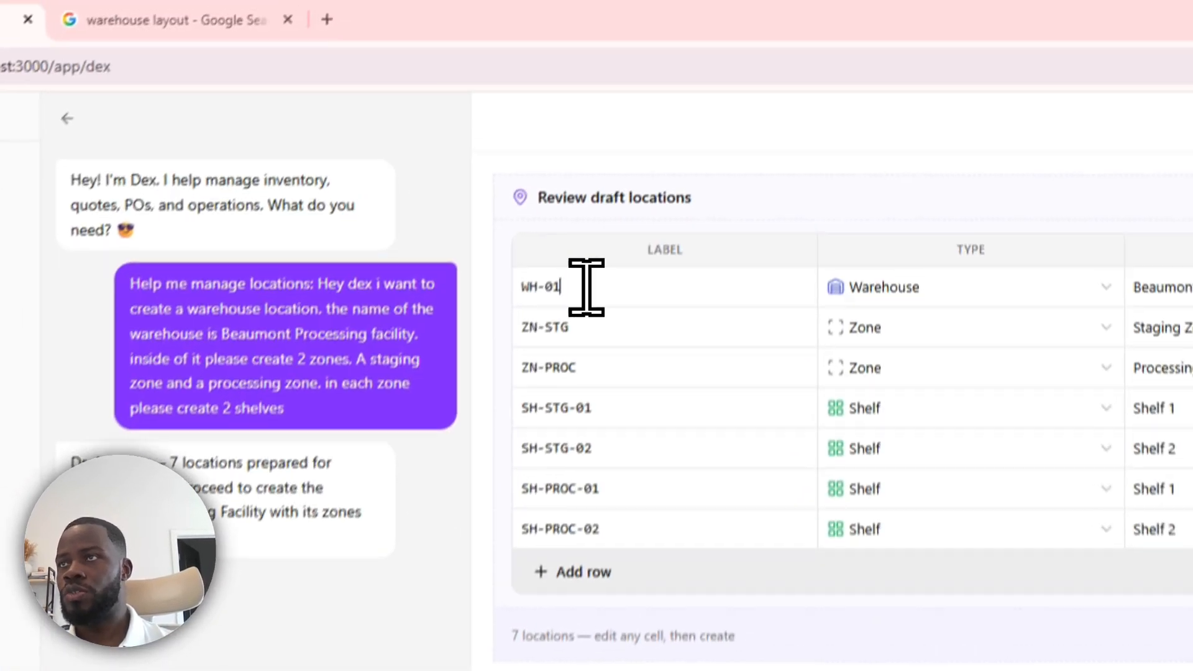
pyautogui.press('BackSpace')
pyautogui.press('BackSpace')
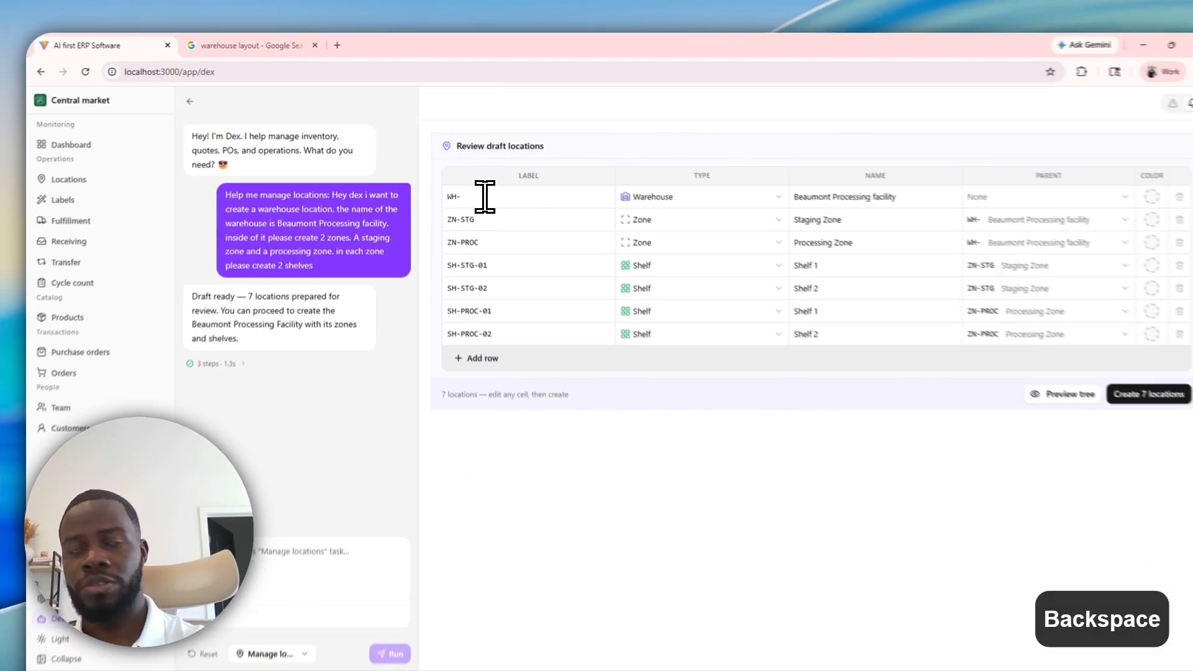
pyautogui.write('898')
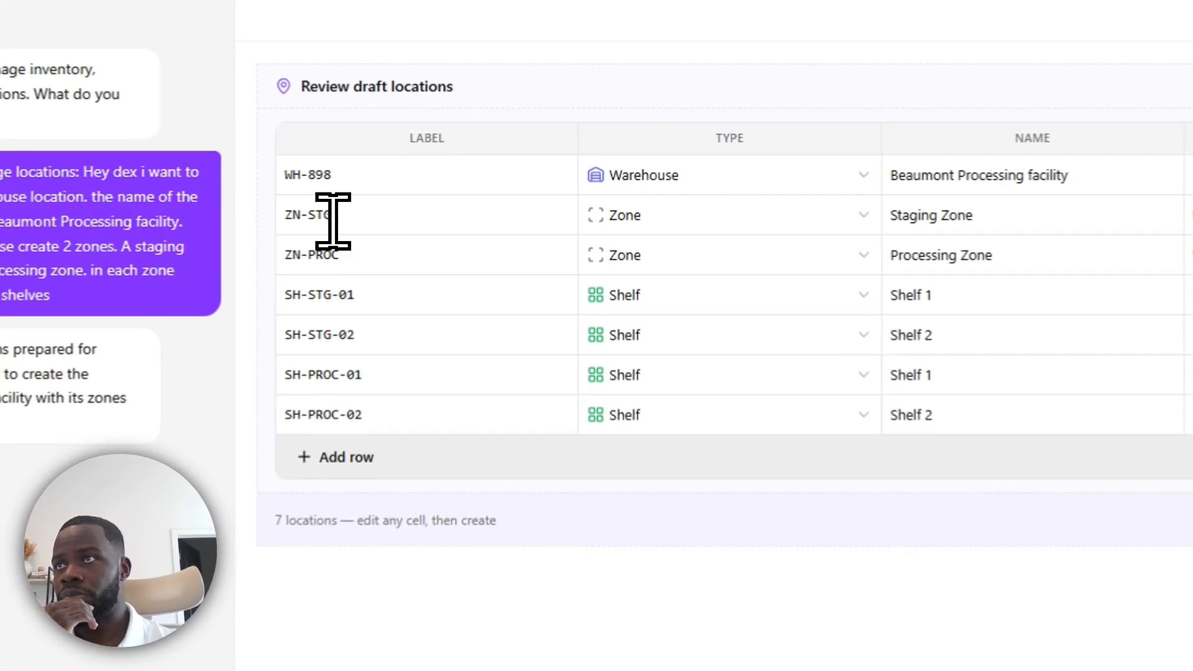
# Relabel the Staging Zone as ZN-STG00 and the Processing Zone as ZN-PROC00
pyautogui.click(338, 215)
pyautogui.write('00')
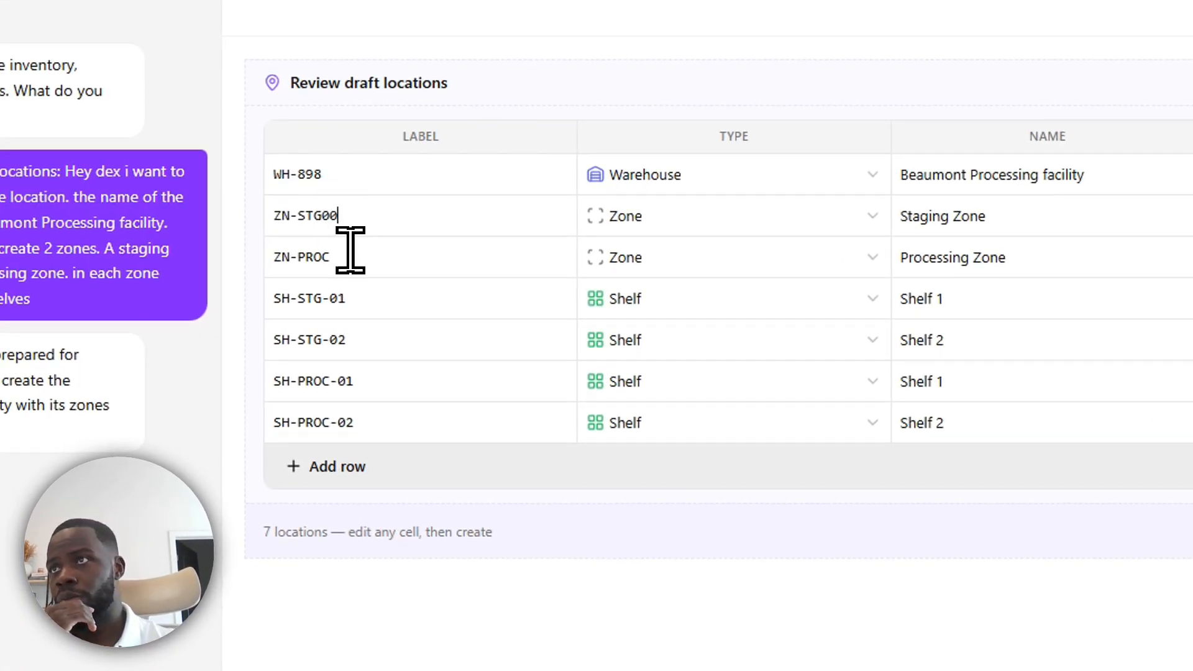
pyautogui.click(351, 255)
pyautogui.write('00')
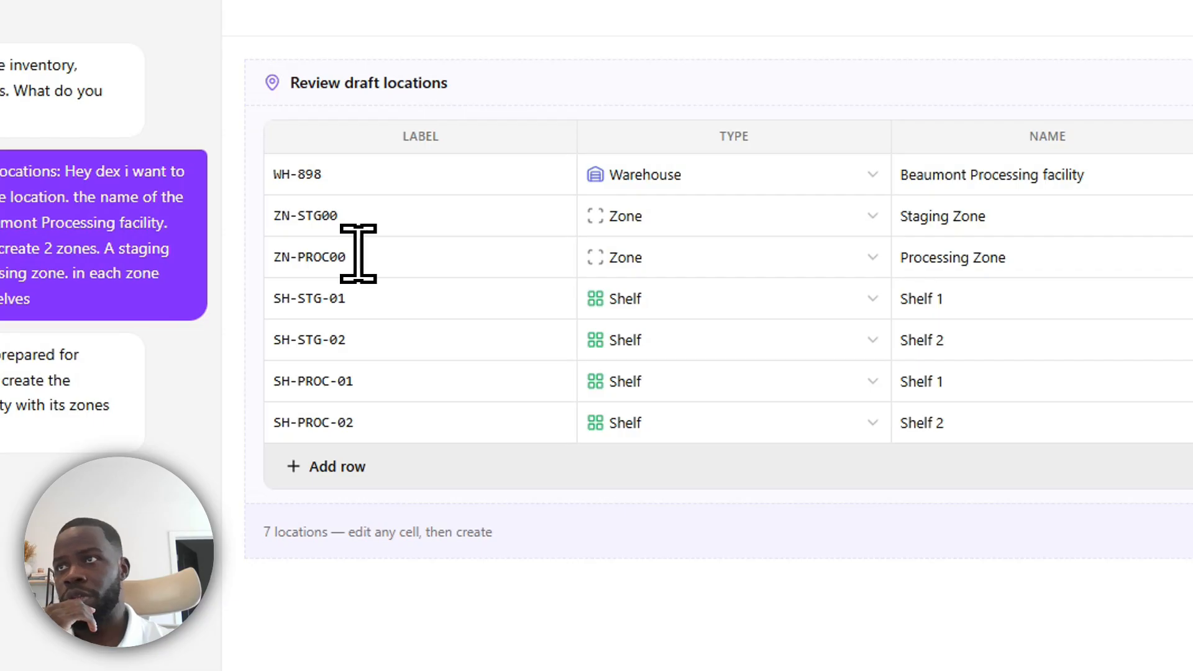
# Relabel the staging shelves SH-STG-011 and SH-STG-025 and the first processing shelf SH-PROC-015; add a trial row and delete it
pyautogui.click(355, 297)
pyautogui.write('1')
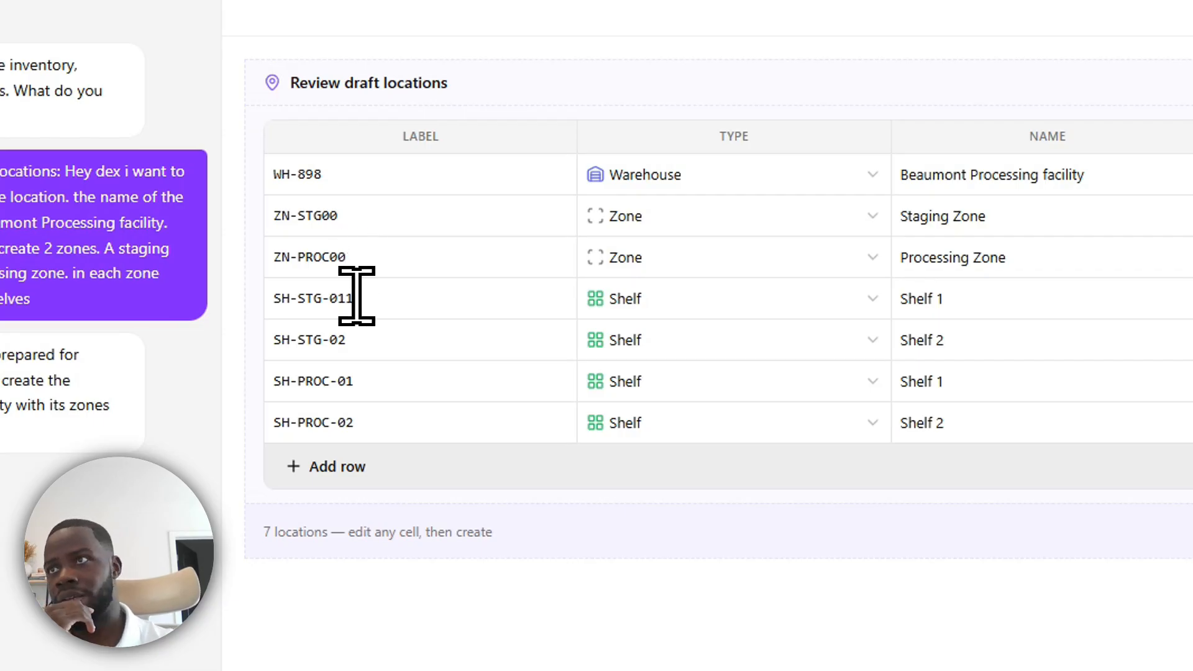
pyautogui.click(386, 345)
pyautogui.write('5')
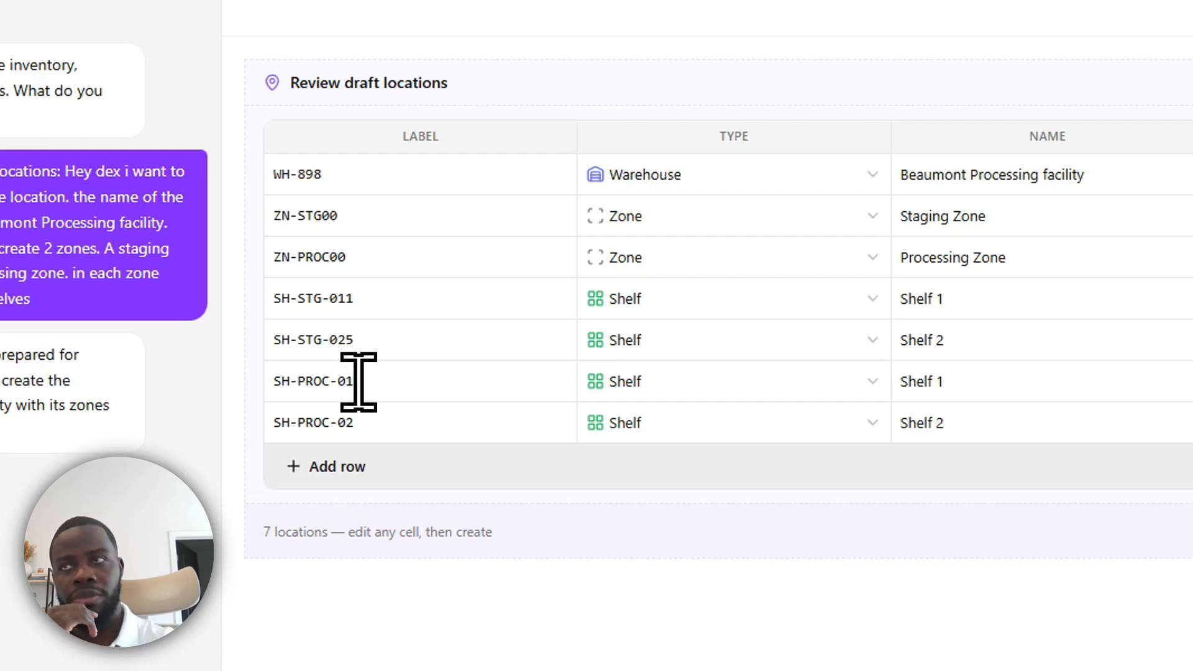
pyautogui.click(358, 381)
pyautogui.write('5')
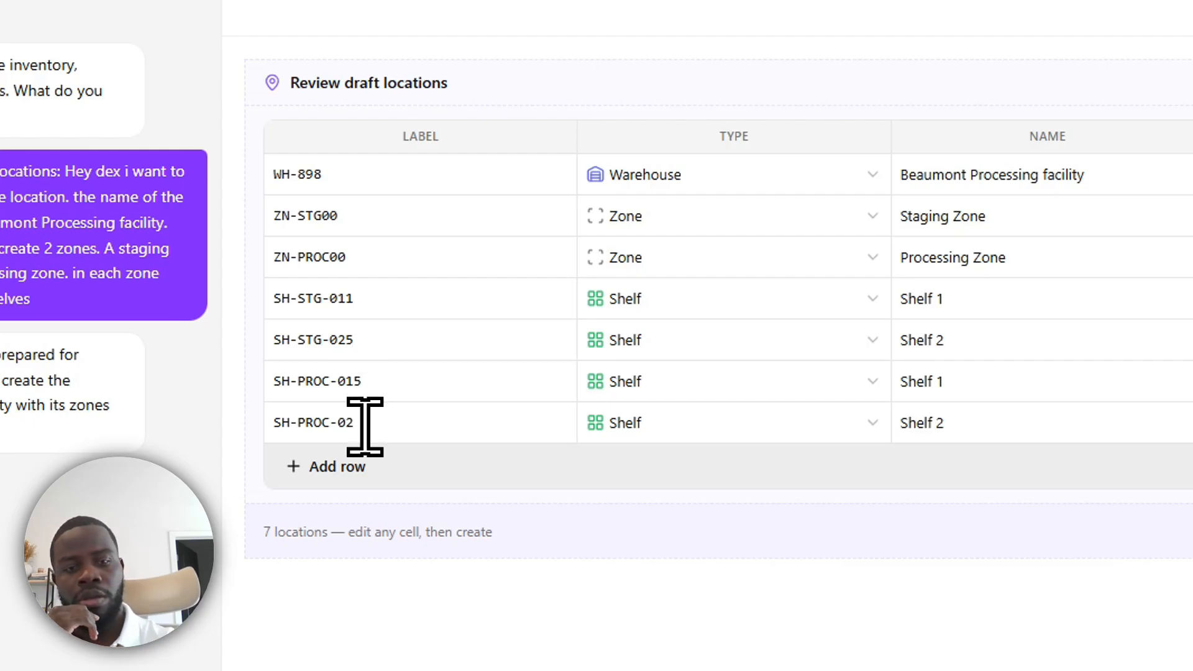
pyautogui.click(335, 469)
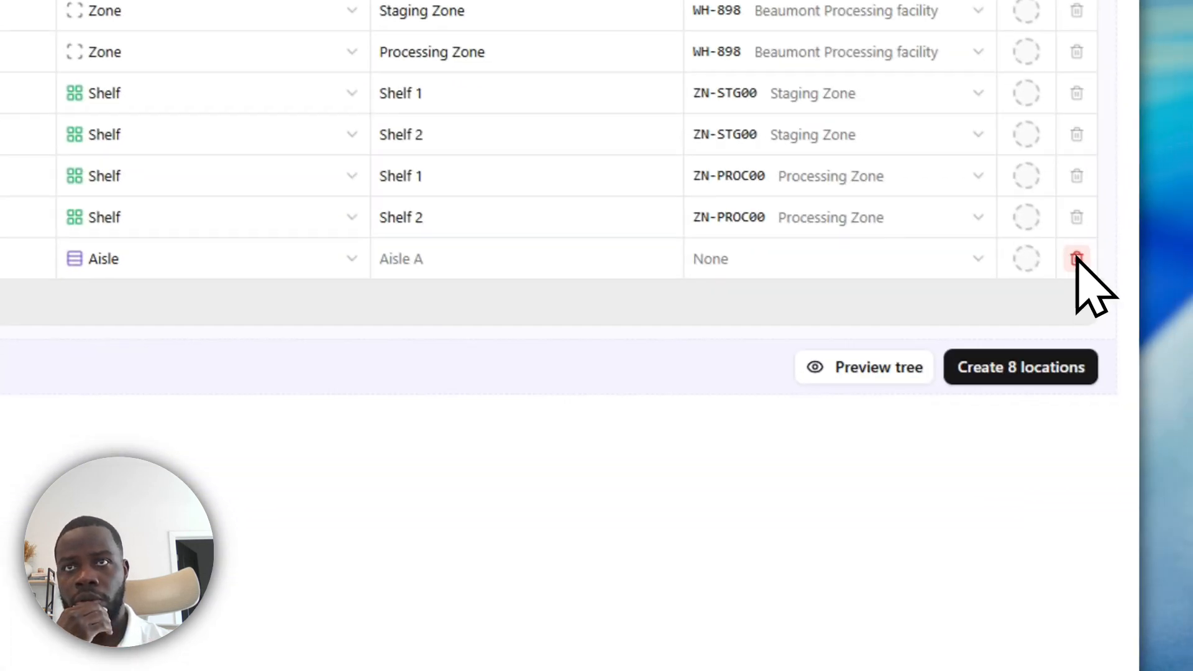
pyautogui.click(1071, 255)
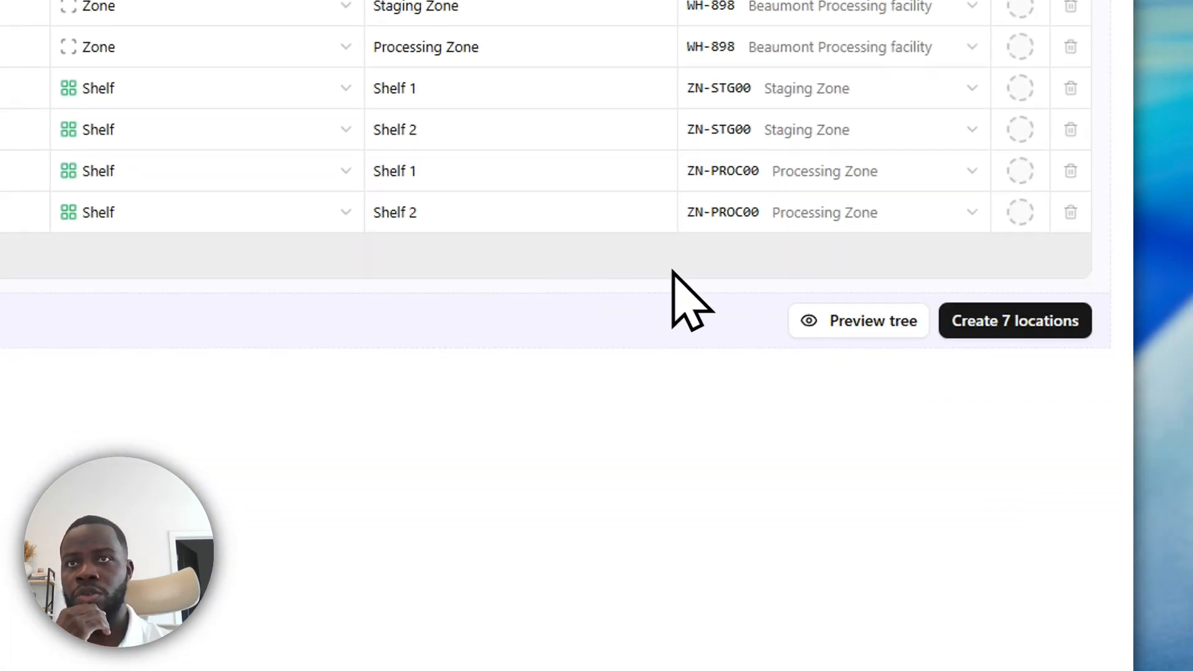
# Preview the draft location tree and create the seven locations
pyautogui.click(808, 323)
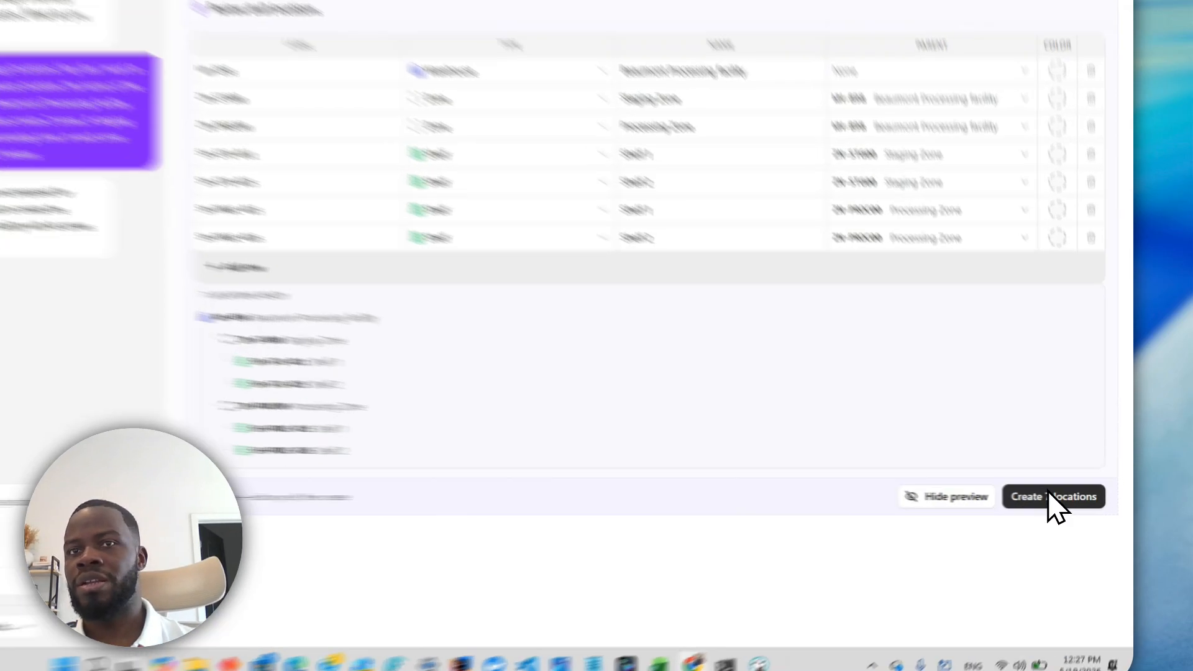
pyautogui.click(1071, 497)
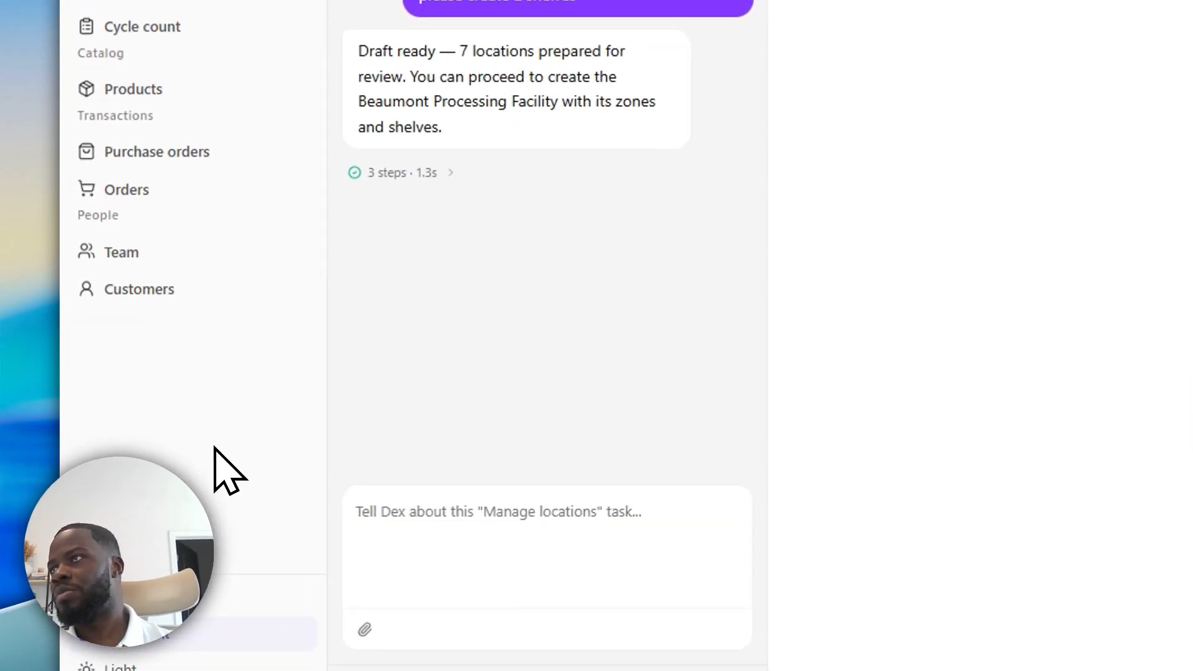
# Open the Locations page, view the Beaumont Processing facility warehouse's details, and close them without changes
pyautogui.click(148, 163)
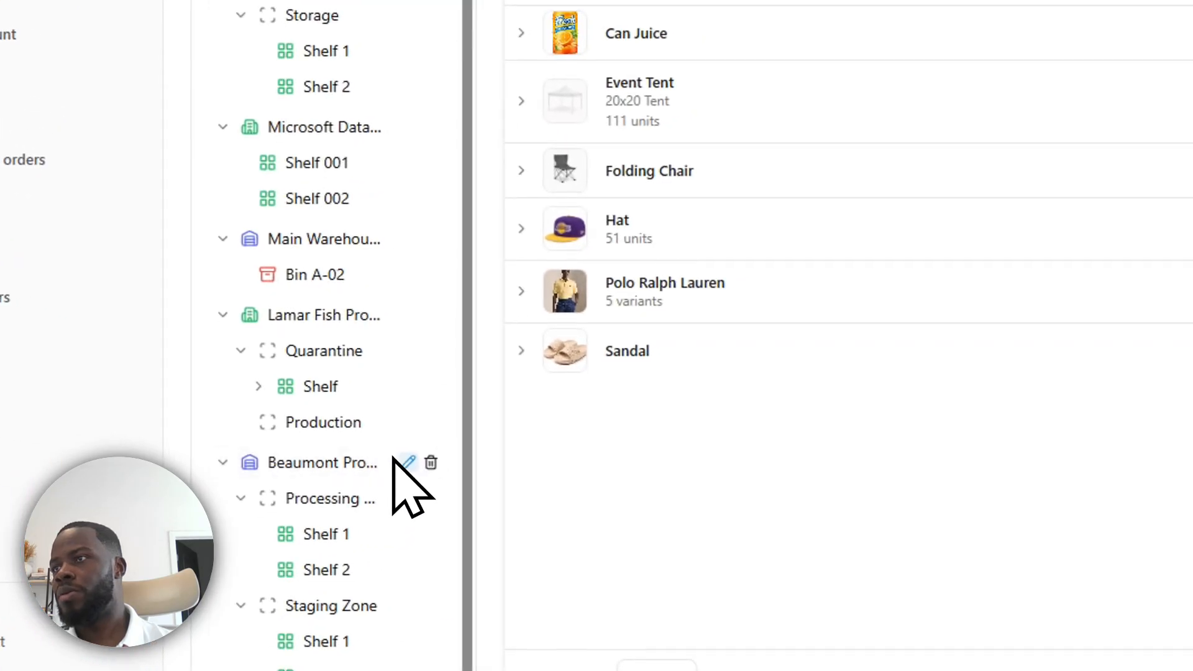
pyautogui.click(401, 464)
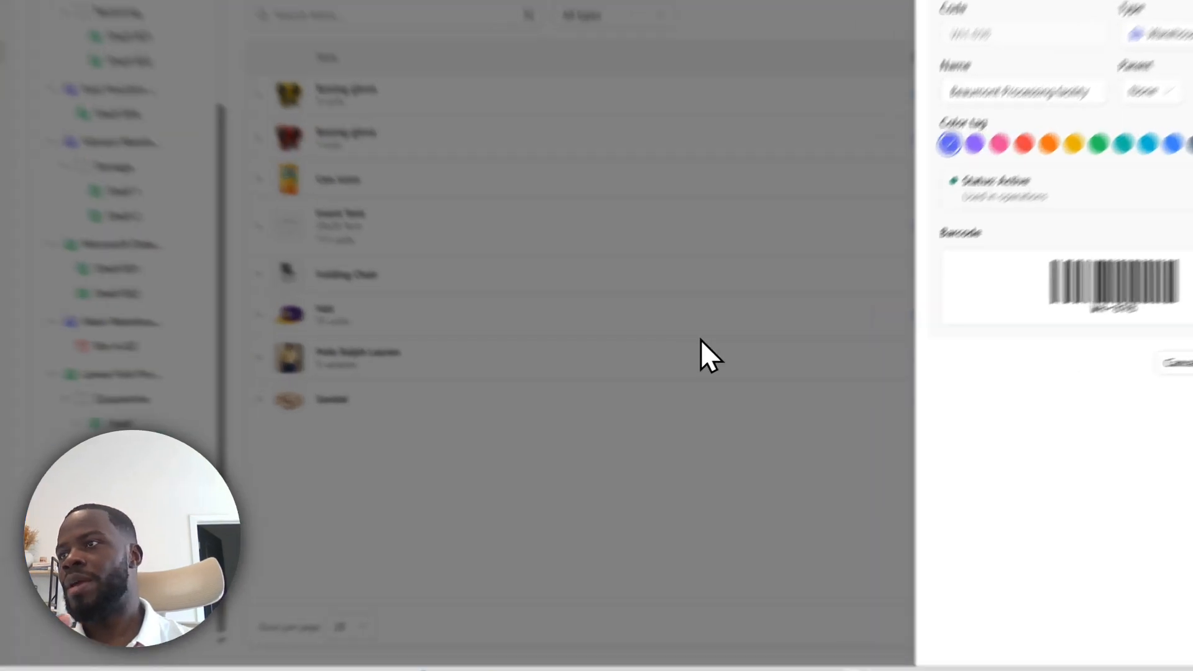
pyautogui.click(690, 381)
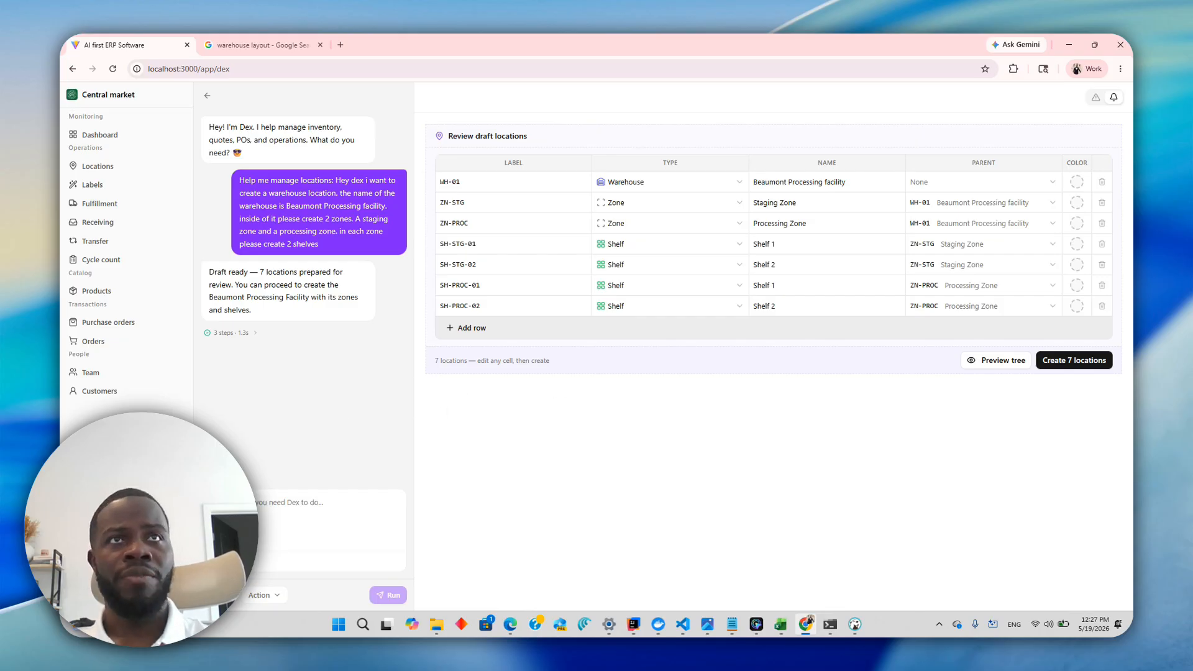
# Switch to the Claymart Shopify admin in Edge, view the blank form for adding a product, and return to the product list
pyautogui.click(510, 624)
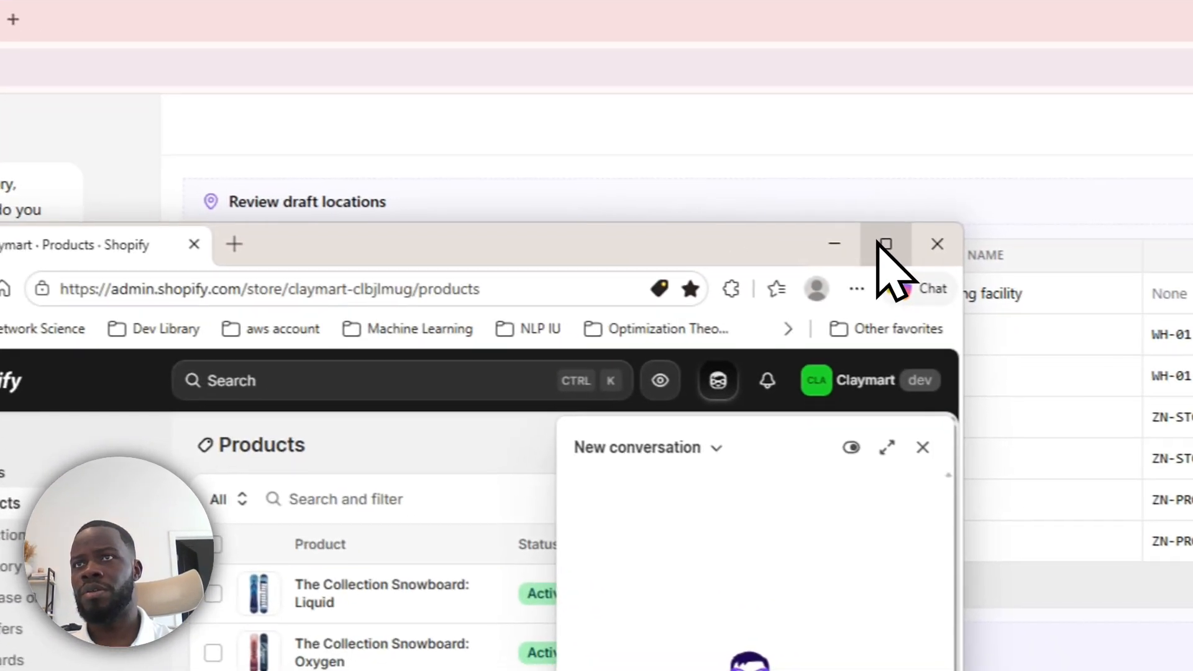
pyautogui.click(1034, 268)
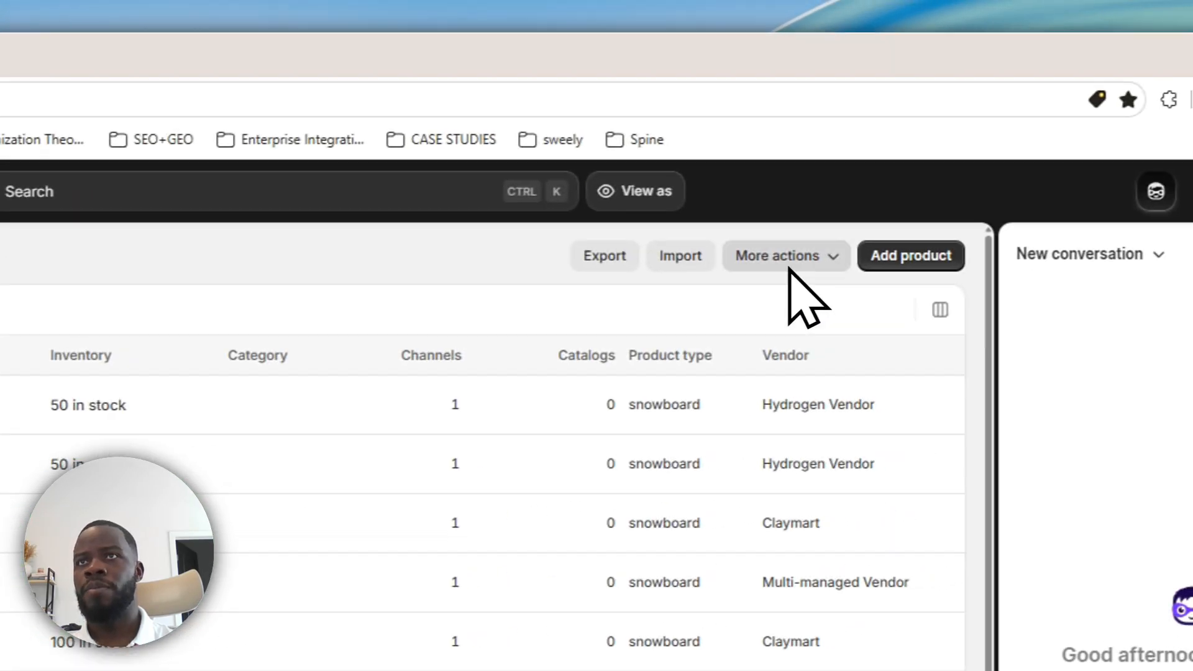
pyautogui.click(869, 266)
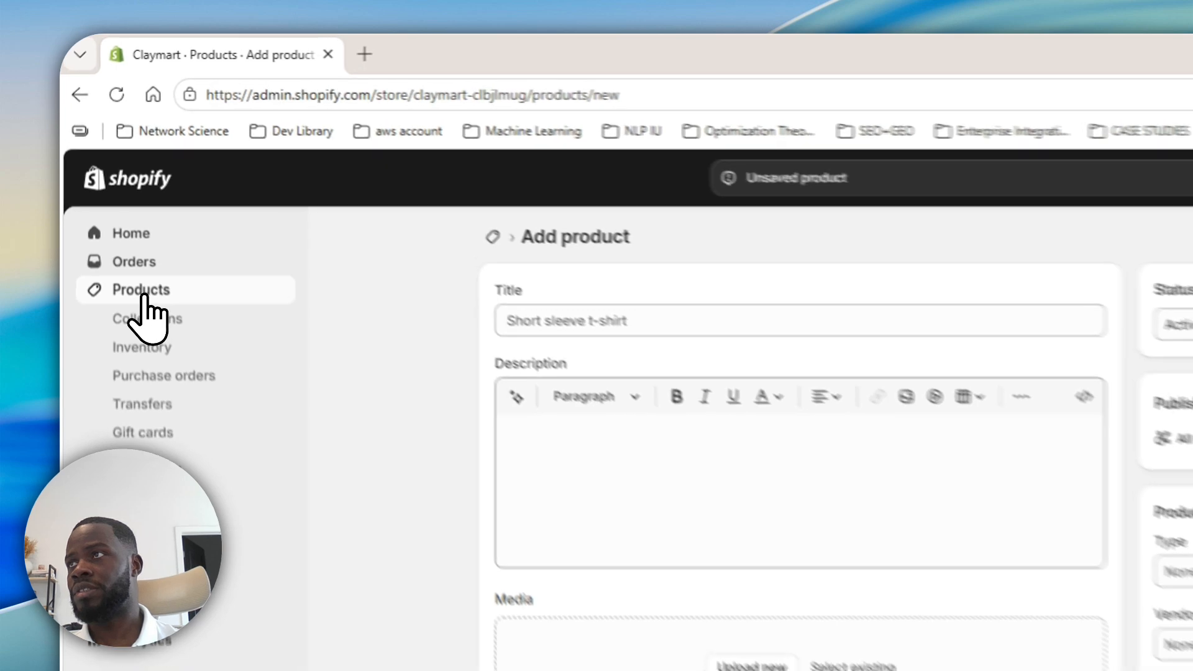
pyautogui.click(143, 298)
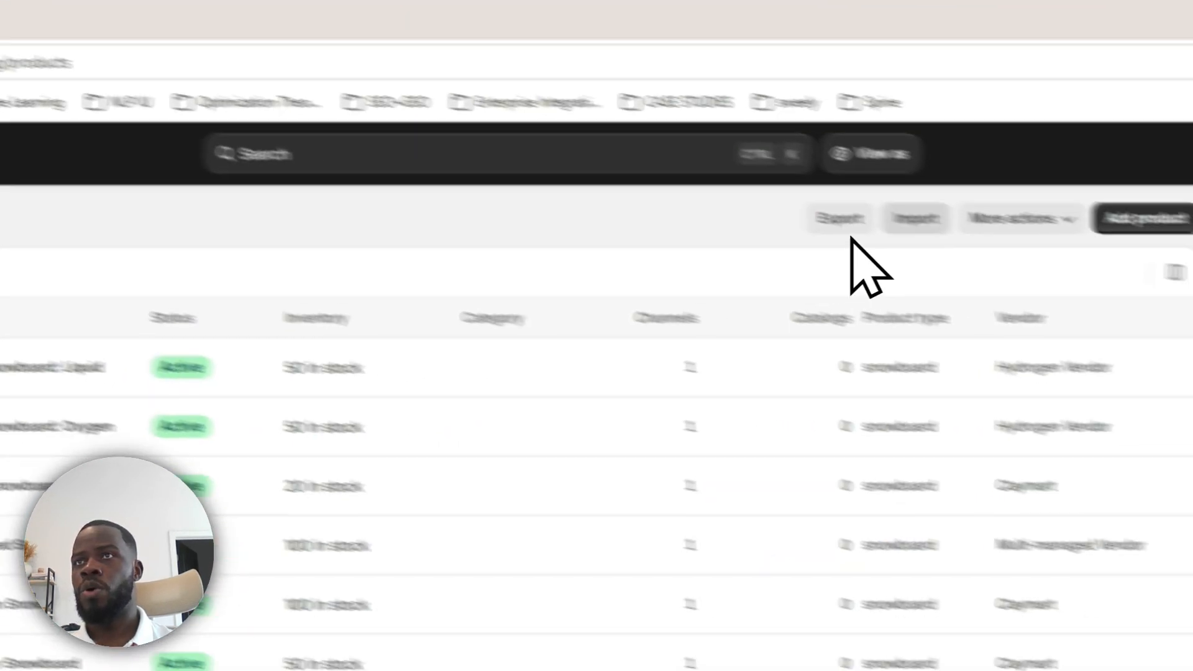
# Explore importing products from a Shopify-formatted CSV file up to the file upload stage, and close the import without adding a file
pyautogui.click(915, 218)
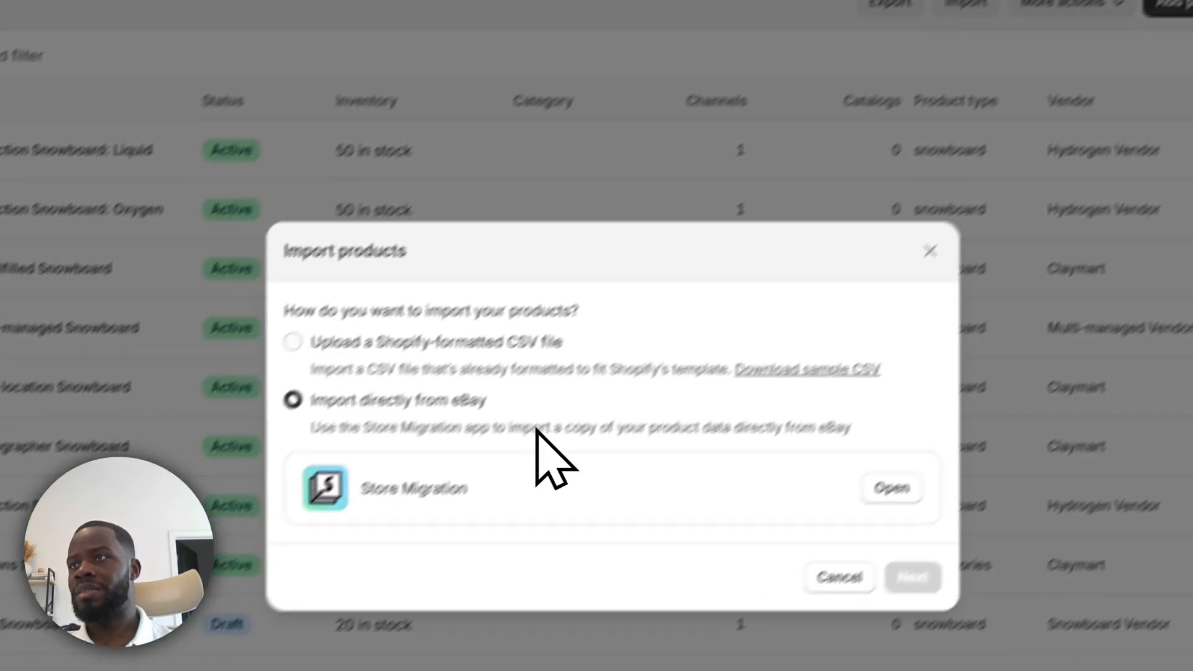
pyautogui.click(293, 342)
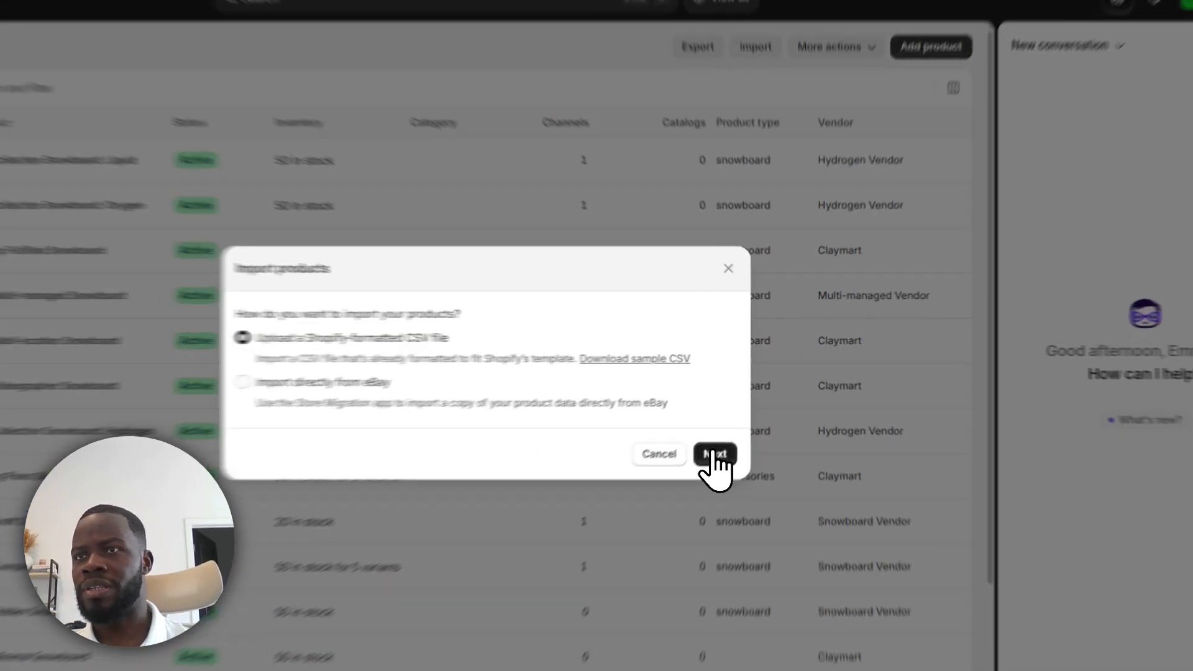
pyautogui.click(747, 412)
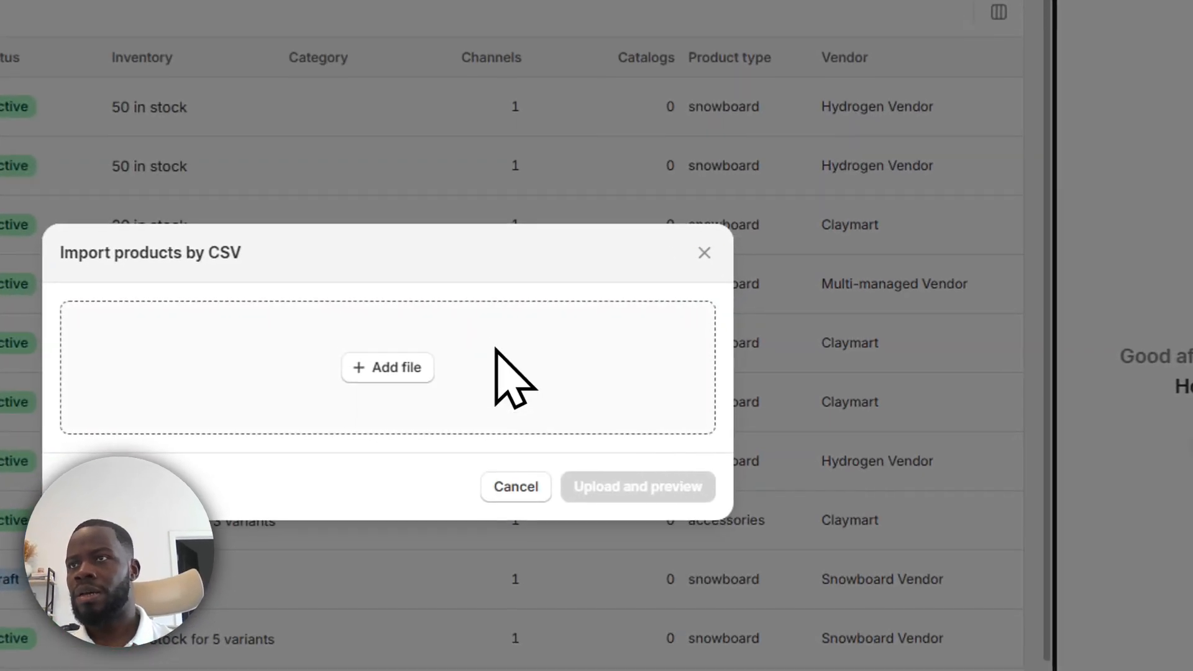
pyautogui.click(705, 252)
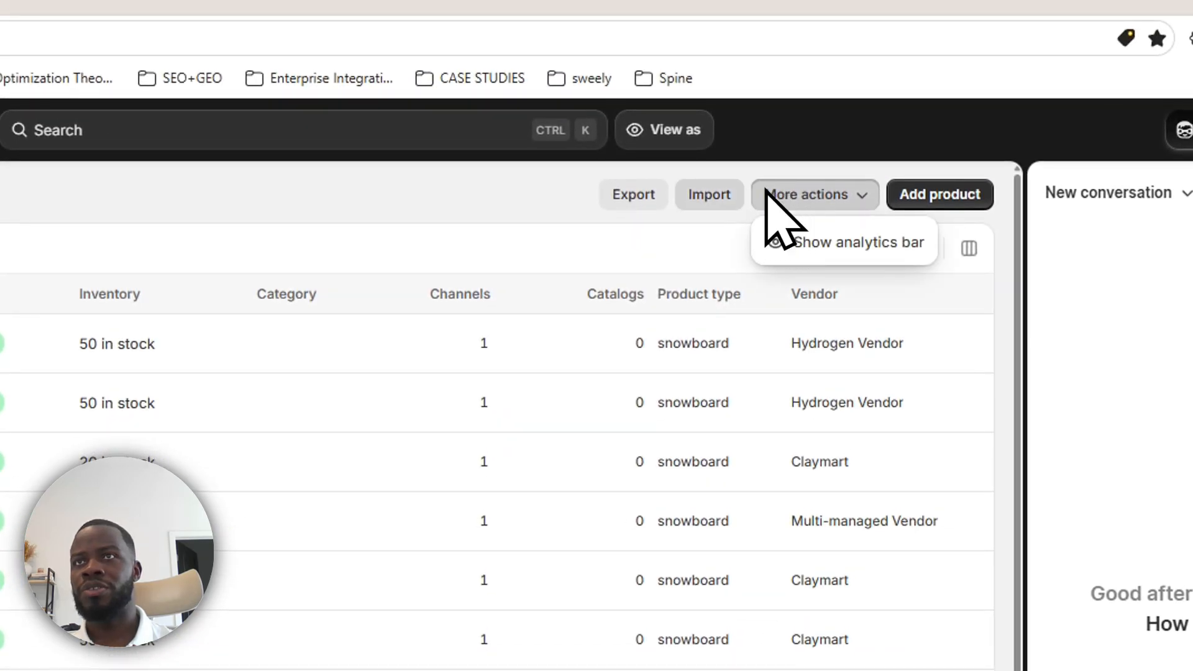
# Review the product import options again, cancel the import, and look through the Shopify product list
pyautogui.click(713, 197)
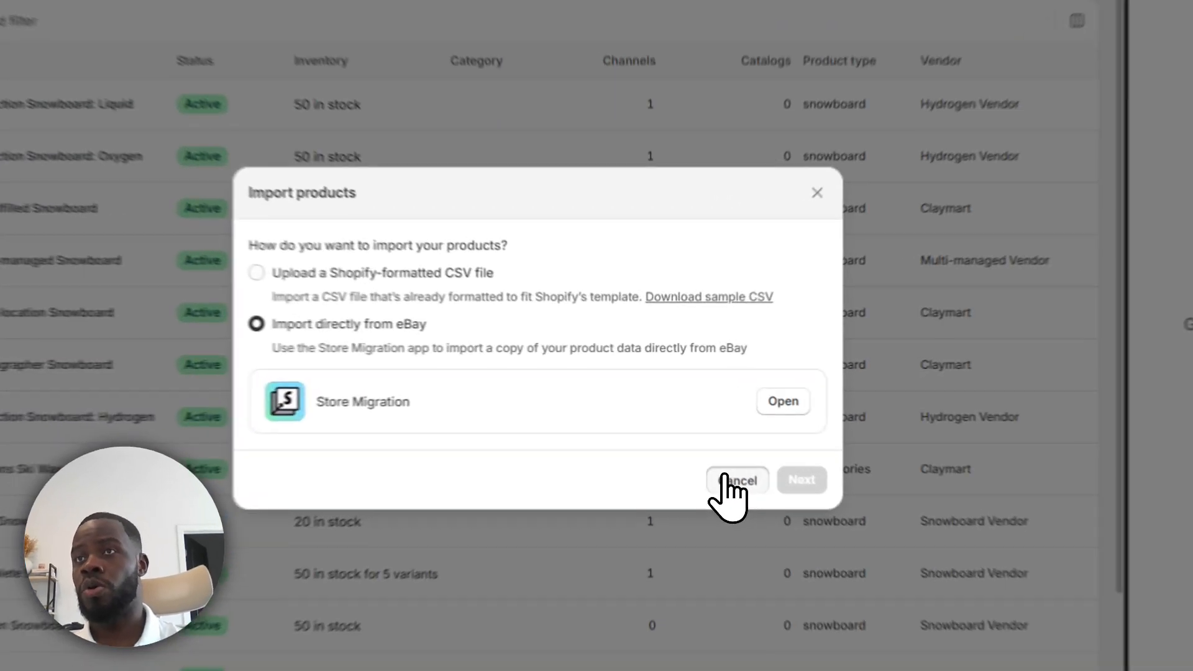
pyautogui.click(709, 433)
pyautogui.scroll(-3, 516, 182)
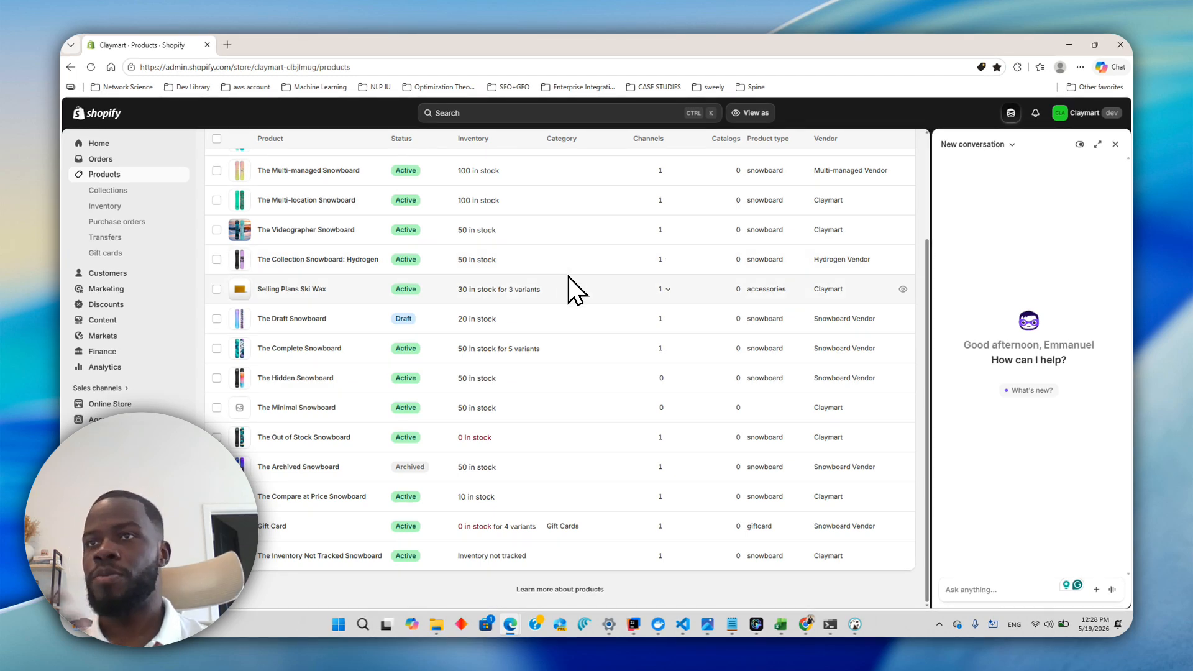
pyautogui.scroll(3, 569, 267)
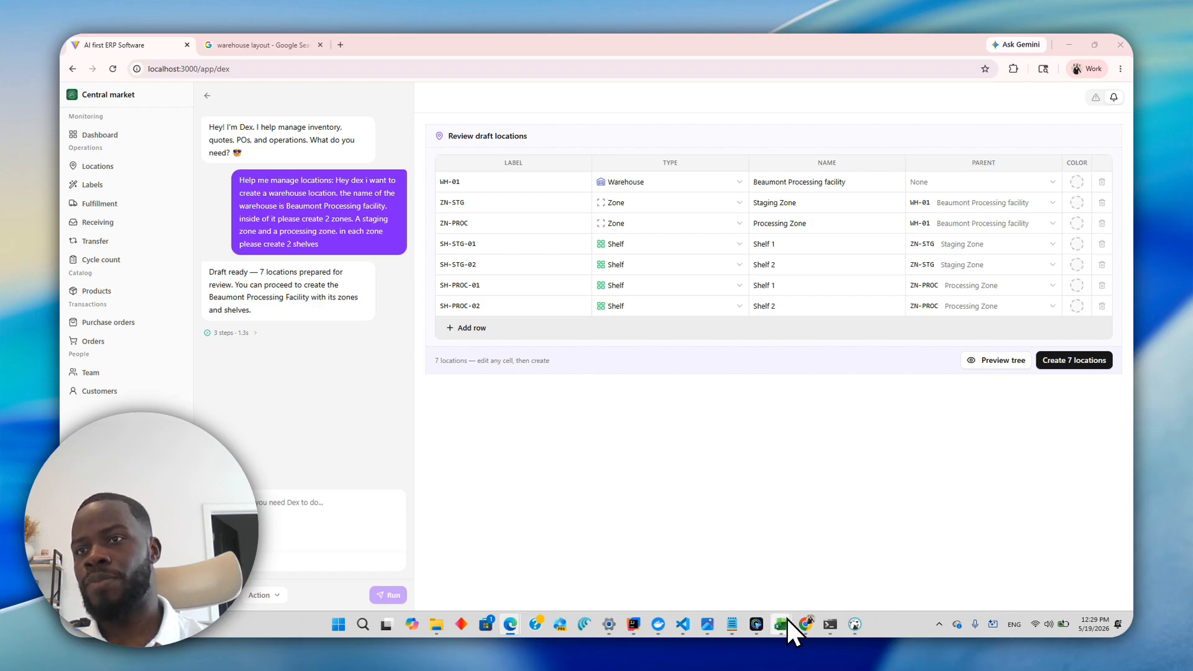
# Return to the Claymart Shopify products window, open the live online store, and browse the products on its home page
pyautogui.moveTo(800, 621)
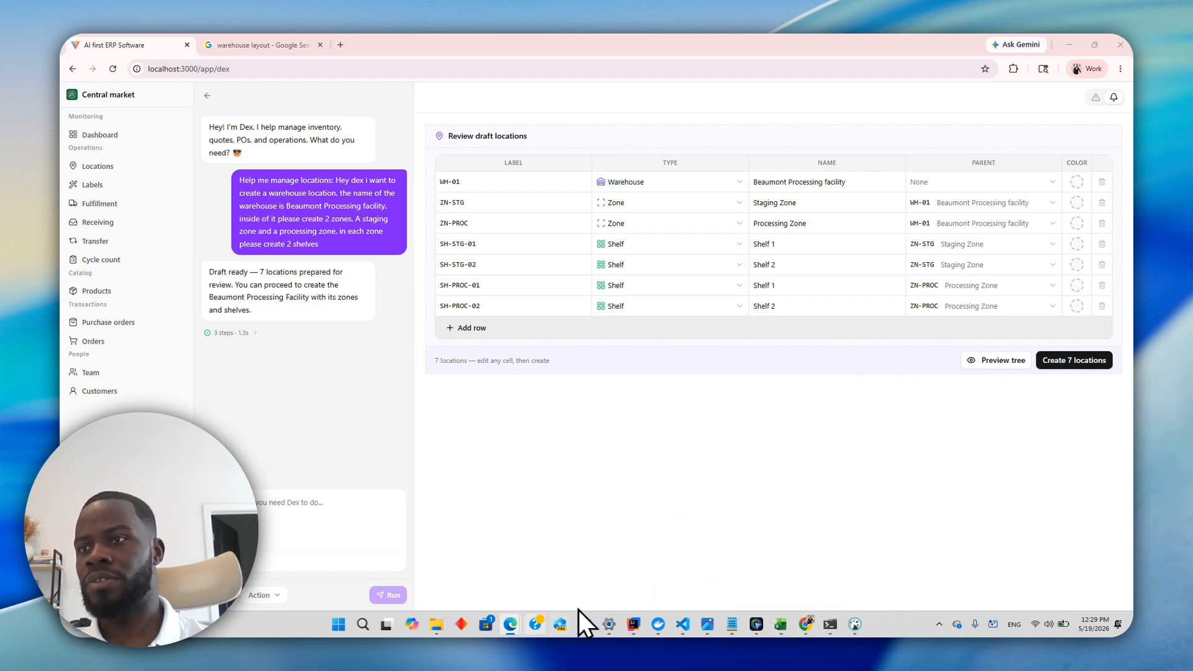
pyautogui.moveTo(510, 624)
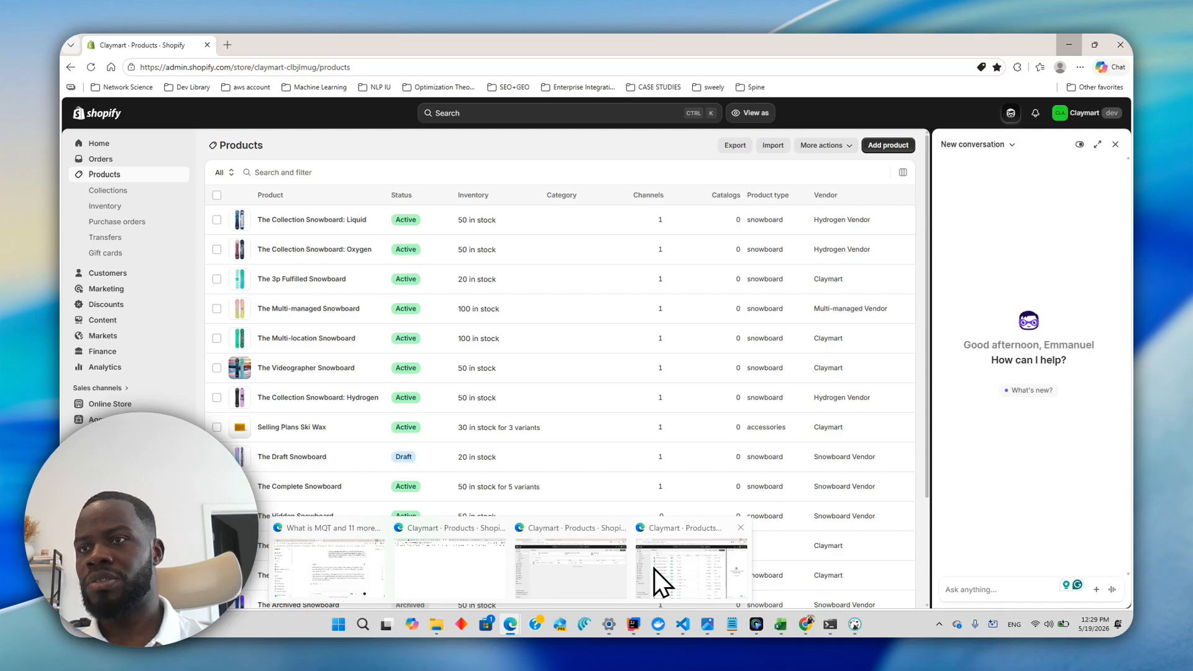
pyautogui.click(686, 576)
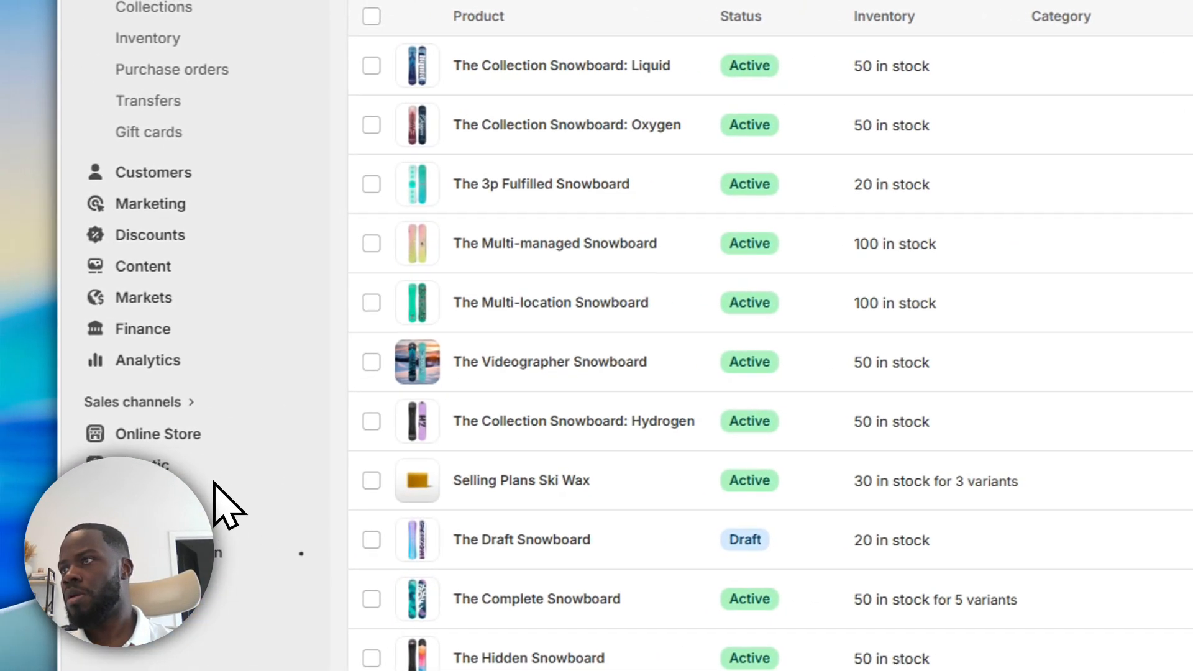
pyautogui.click(193, 438)
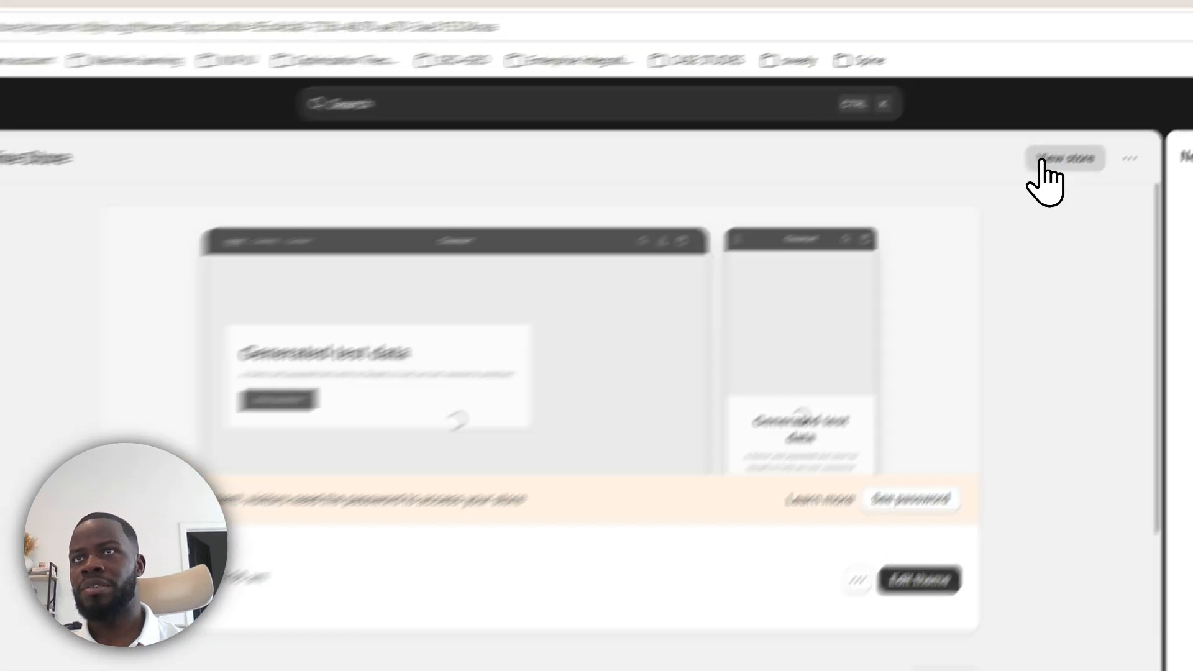
pyautogui.click(873, 145)
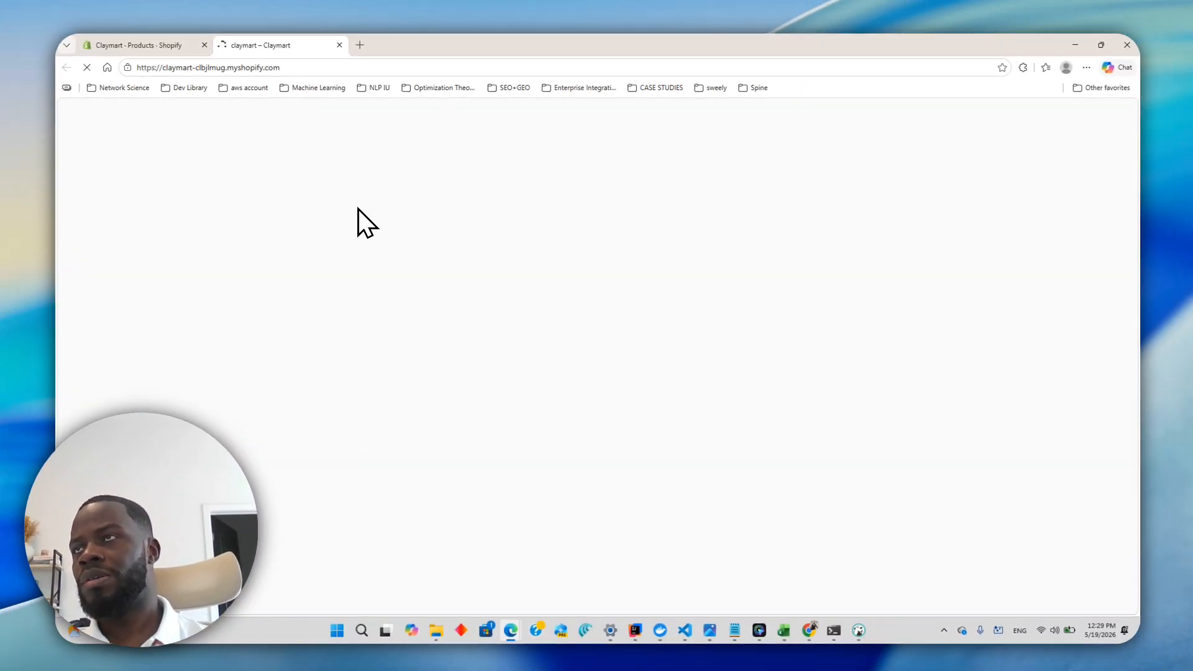
pyautogui.scroll(-10, 591, 339)
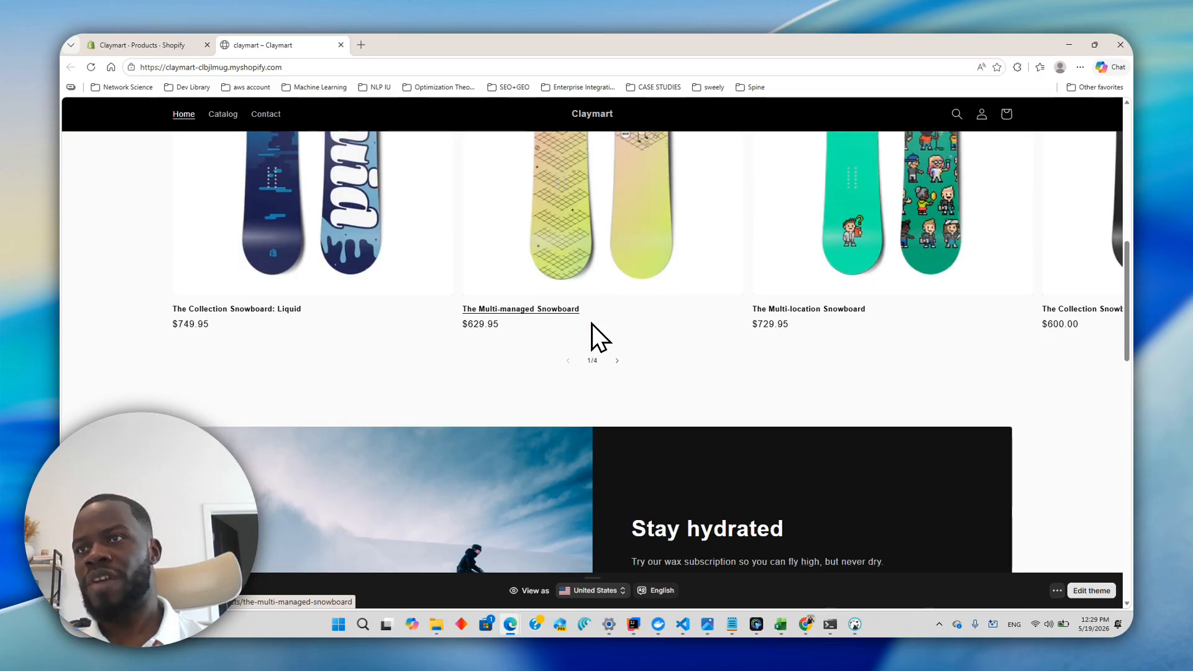
pyautogui.scroll(-8, 613, 323)
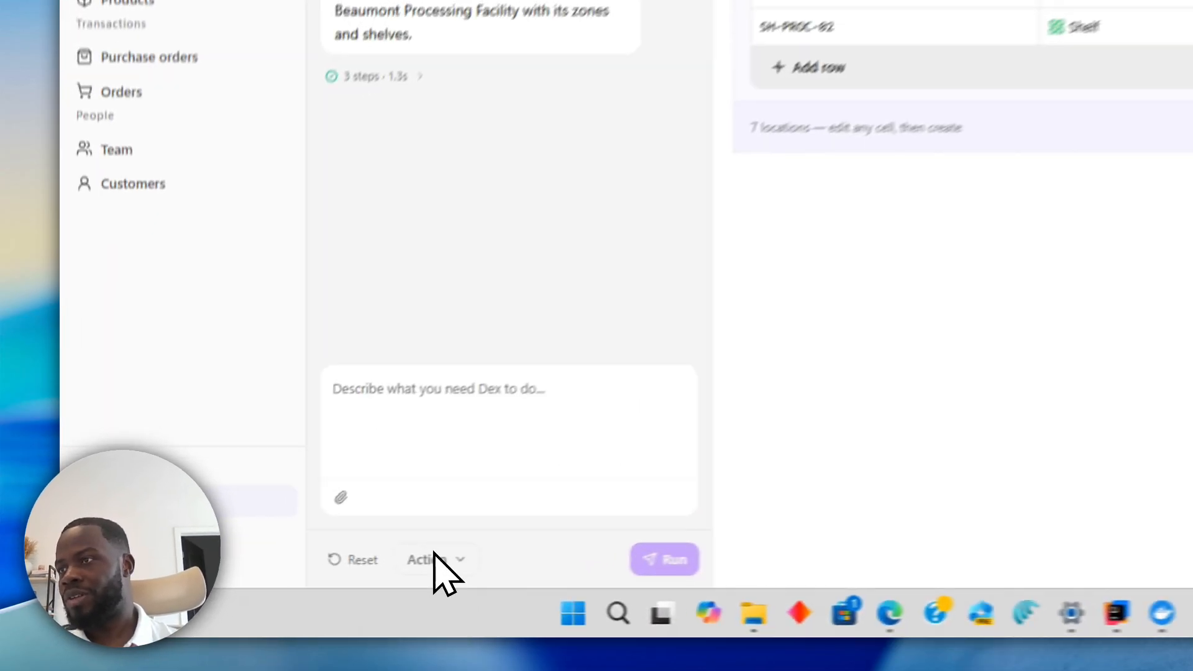
# Choose the Shopify Import action for Dex and attach the products_export_1 CSV file from the Downloads folder
pyautogui.click(264, 593)
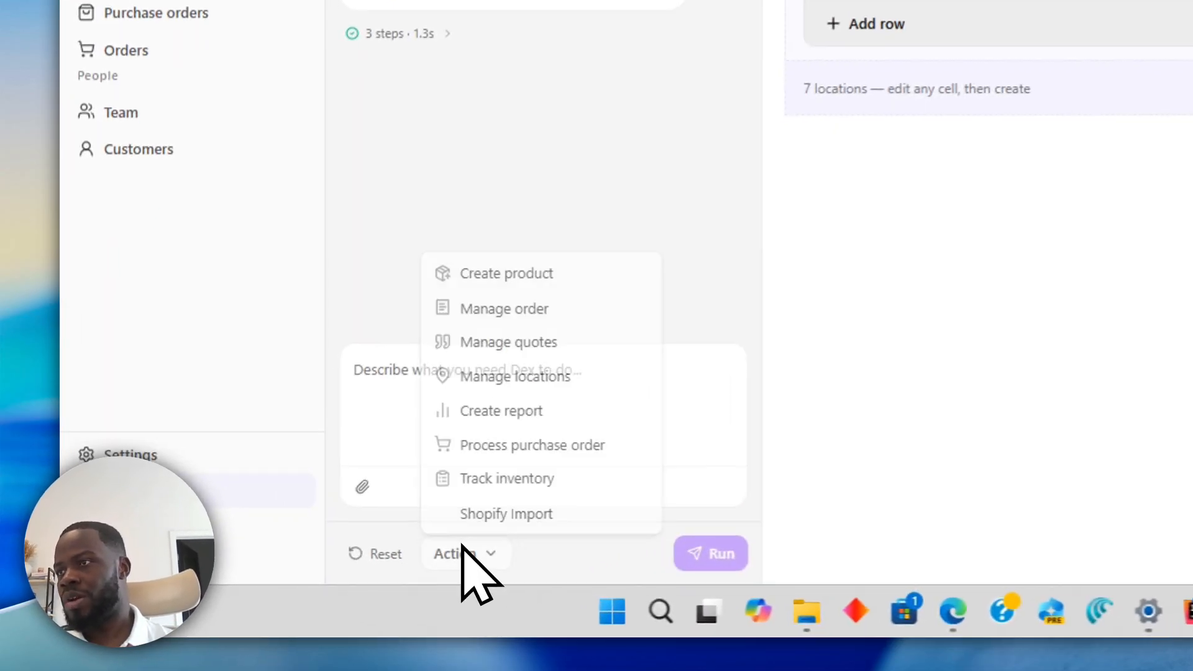
pyautogui.click(517, 511)
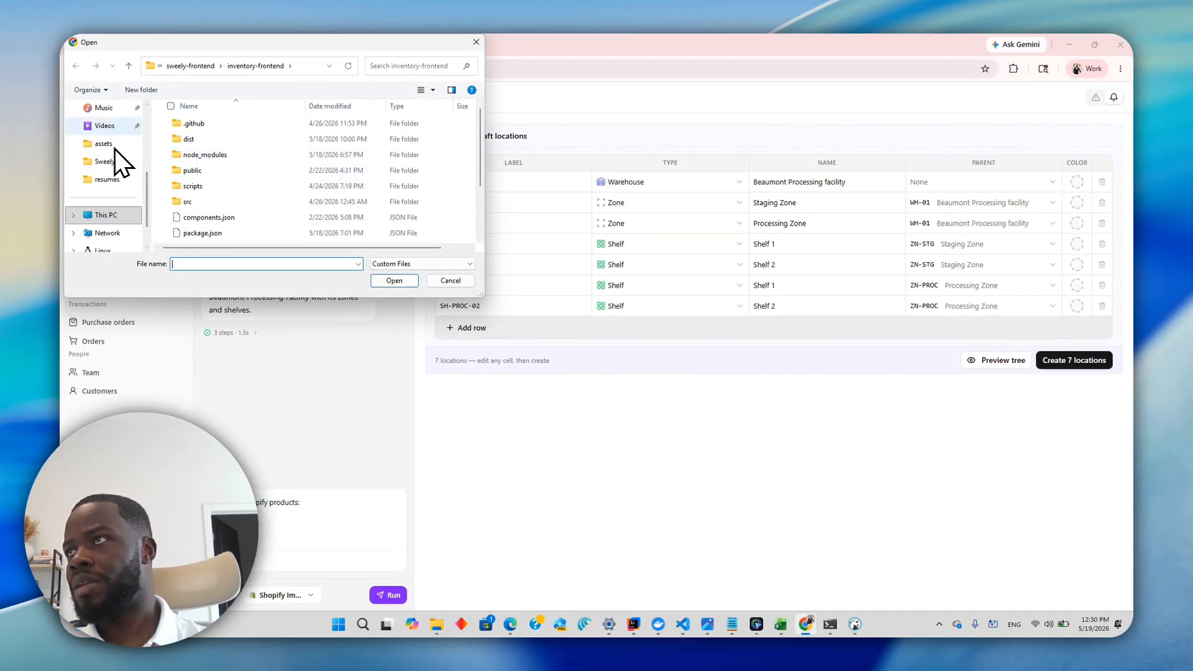
pyautogui.scroll(3, 99, 174)
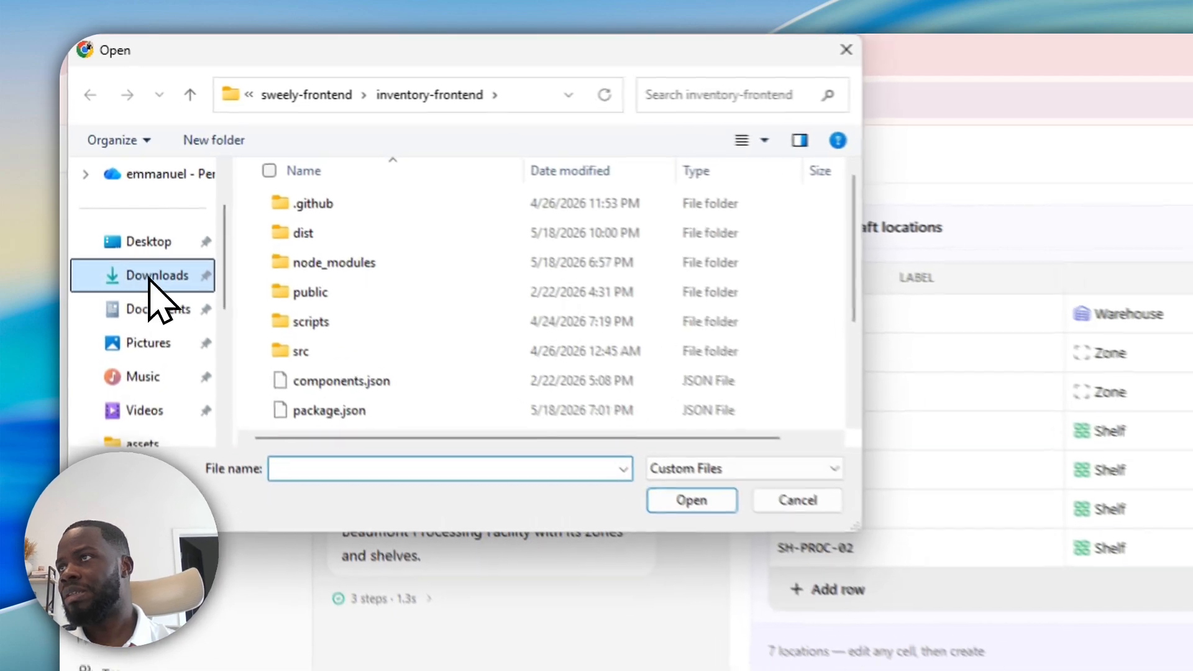
pyautogui.click(153, 276)
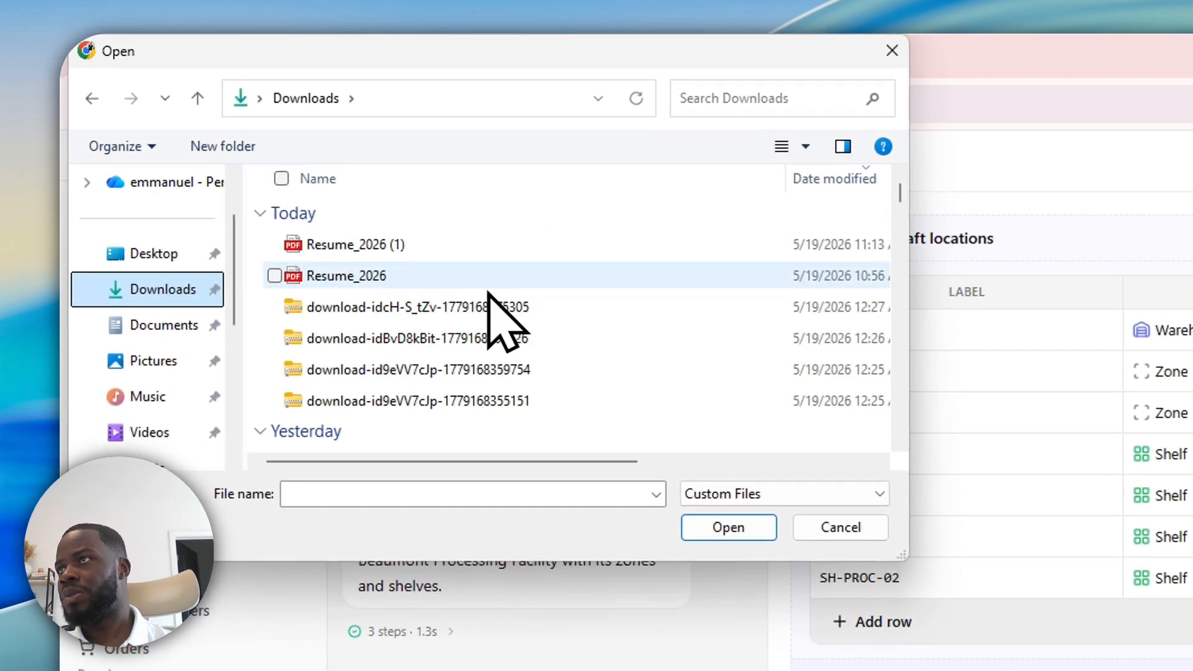
pyautogui.scroll(-5, 485, 279)
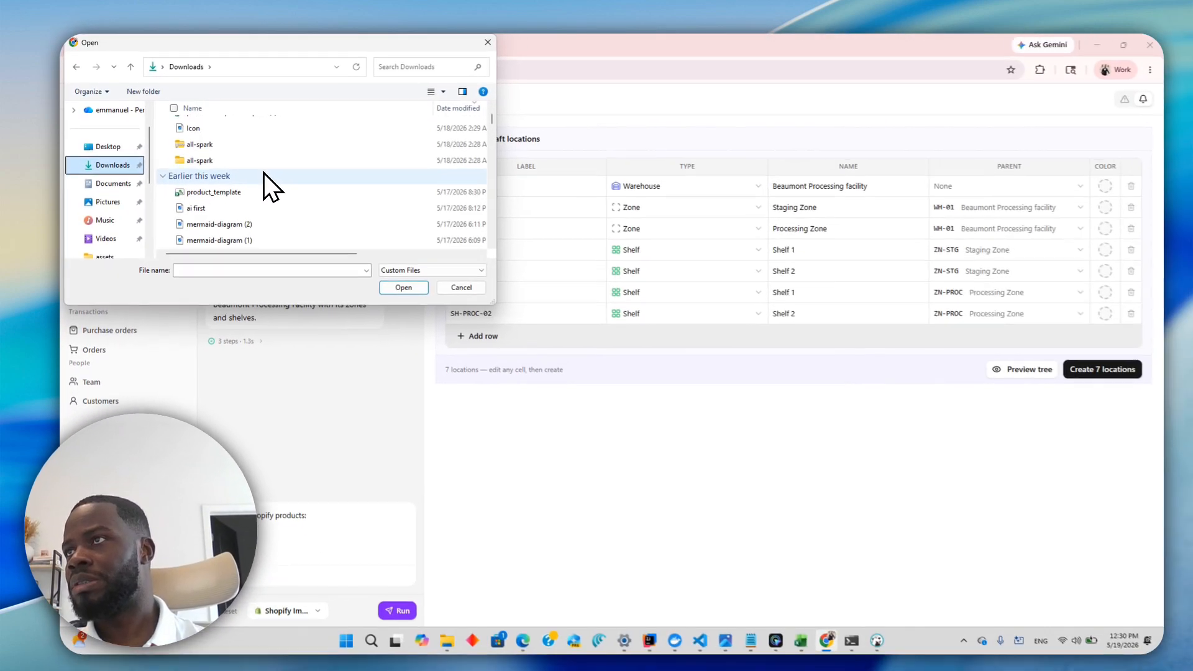
pyautogui.scroll(-1, 264, 174)
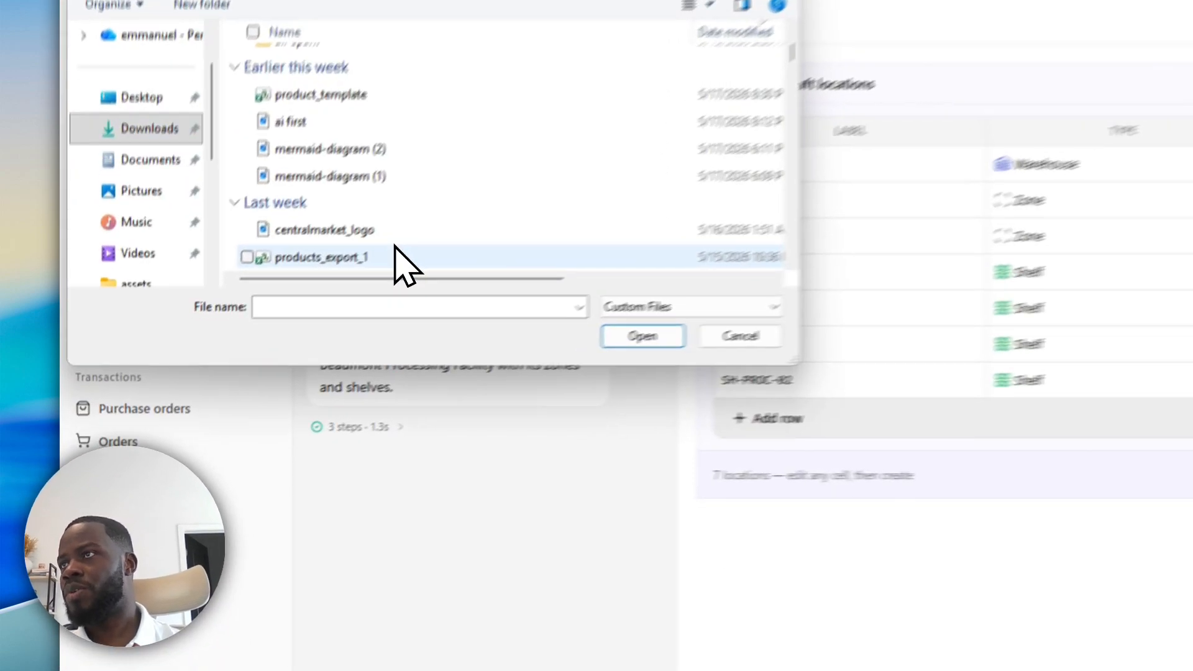
pyautogui.click(266, 235)
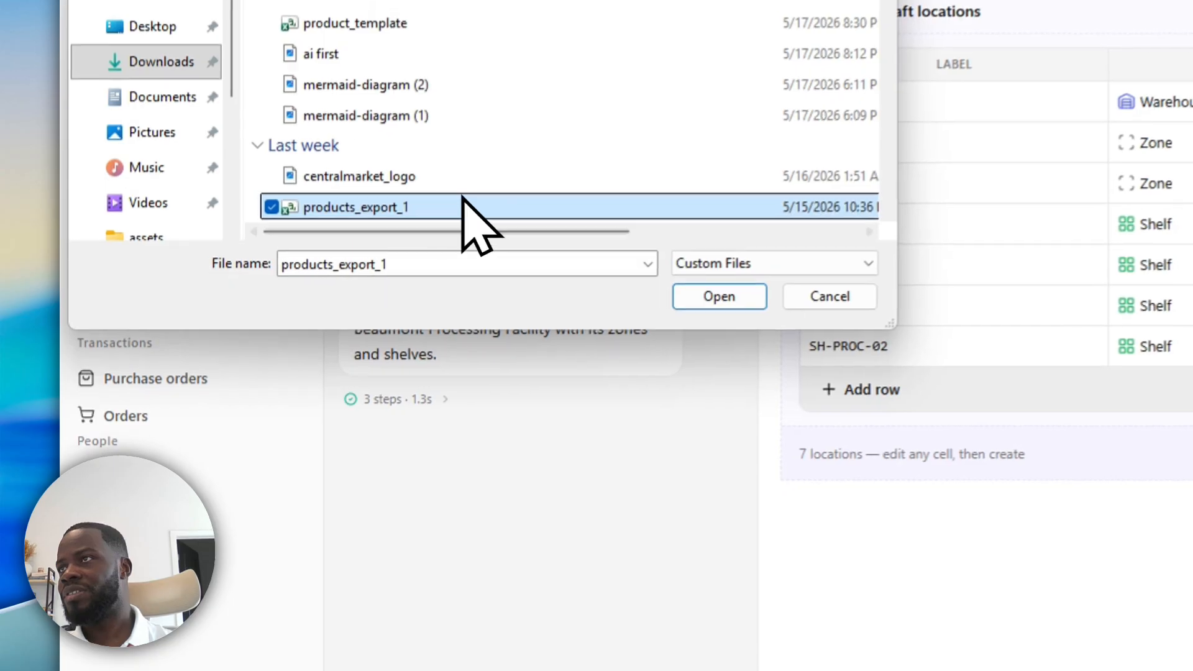
pyautogui.click(394, 280)
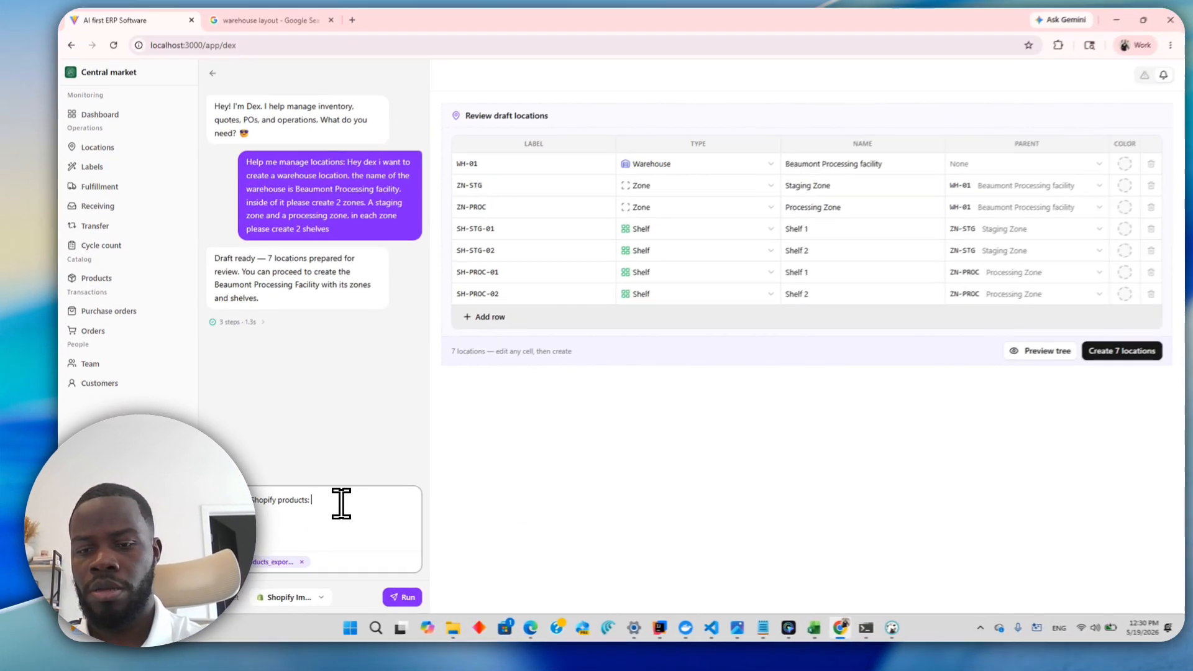
# Write the request to create these Shopify products, write a hilarious product description for each of them, and infer the category of the products
pyautogui.write('creat')
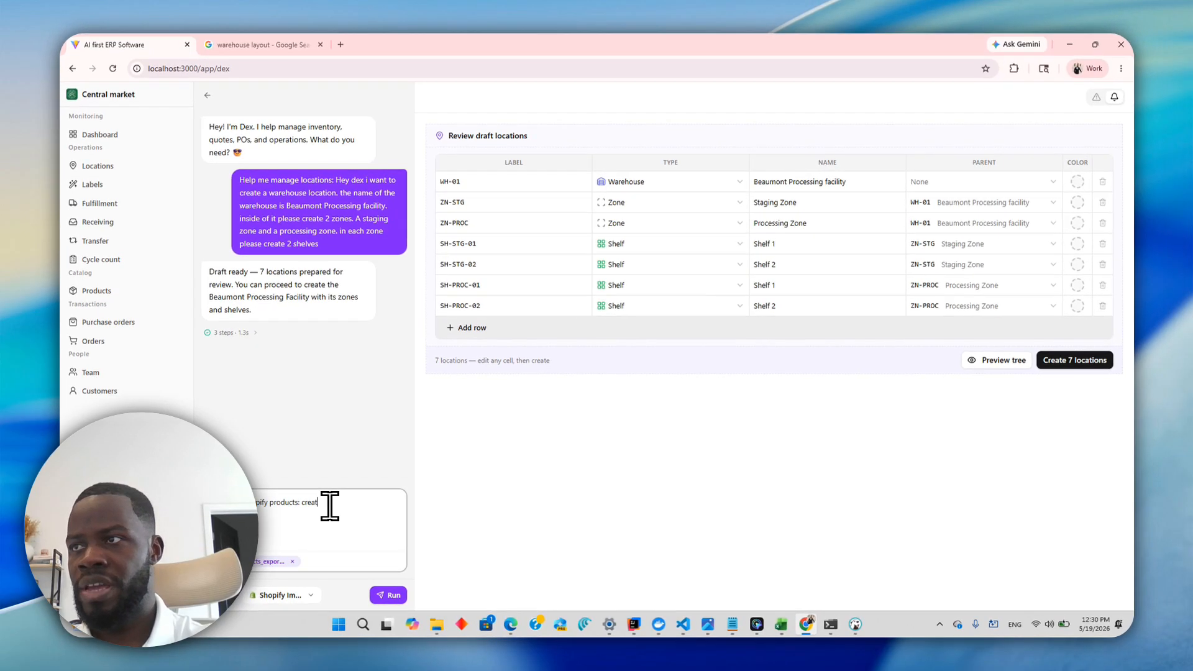
pyautogui.write('e these shopify products')
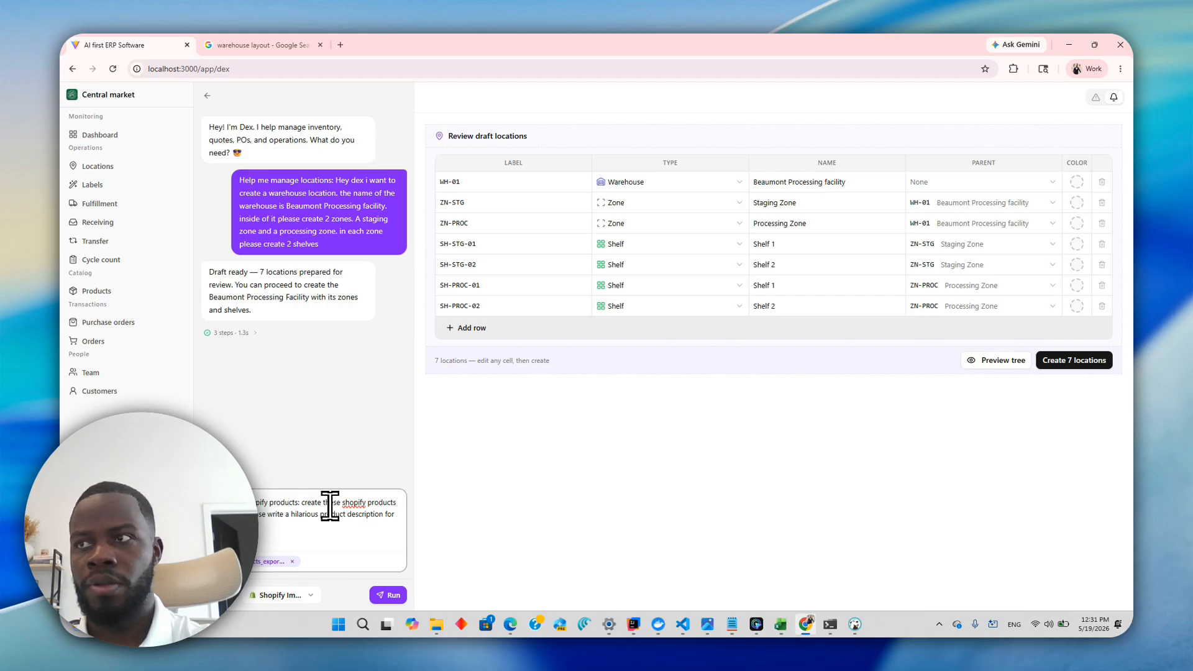
pyautogui.press('BackSpace')
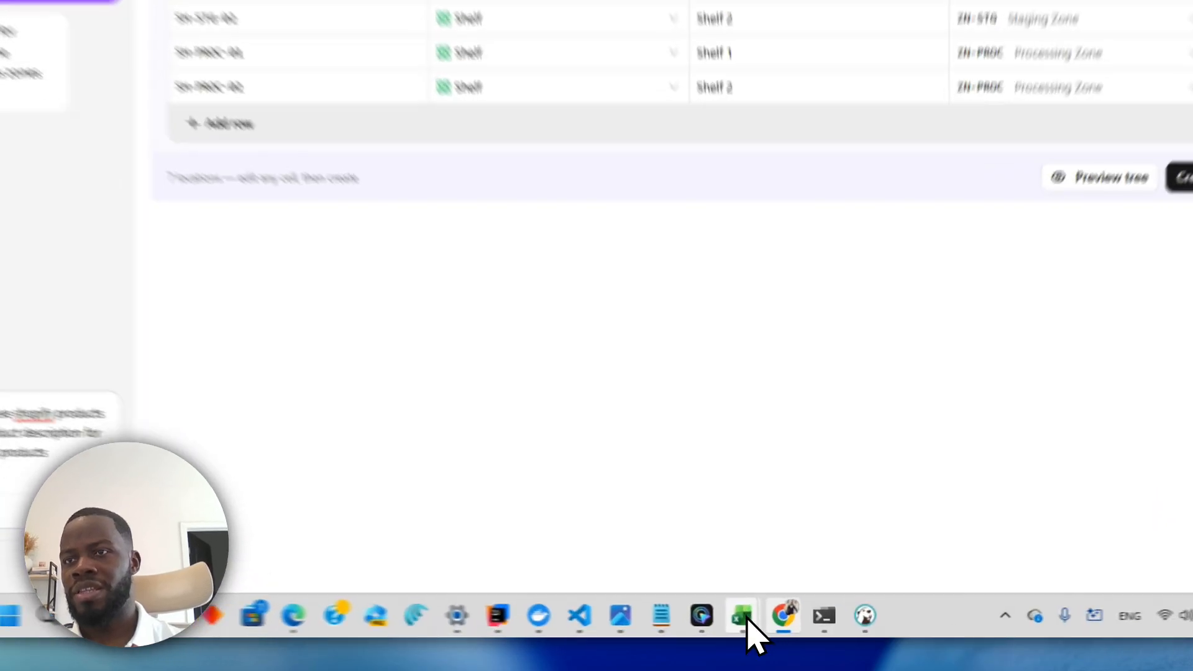
# Switch to the exported products spreadsheet in Excel, examine its image link and variant columns, and return to the ERP
pyautogui.moveTo(781, 624)
pyautogui.moveTo(822, 564)
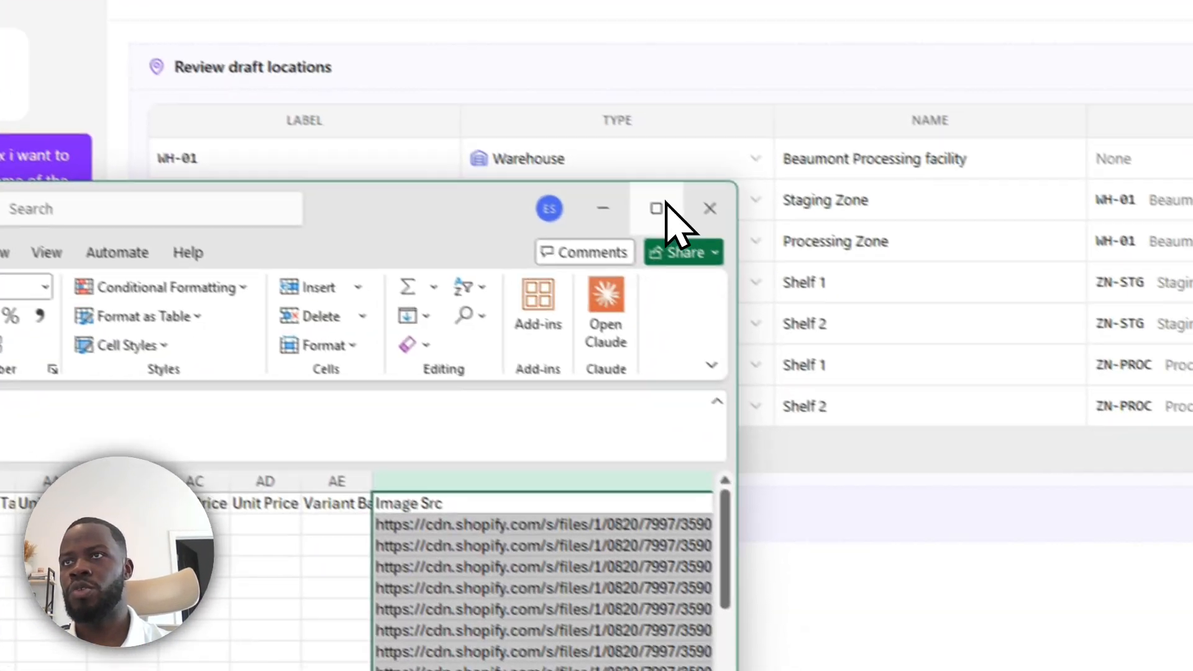
pyautogui.click(664, 205)
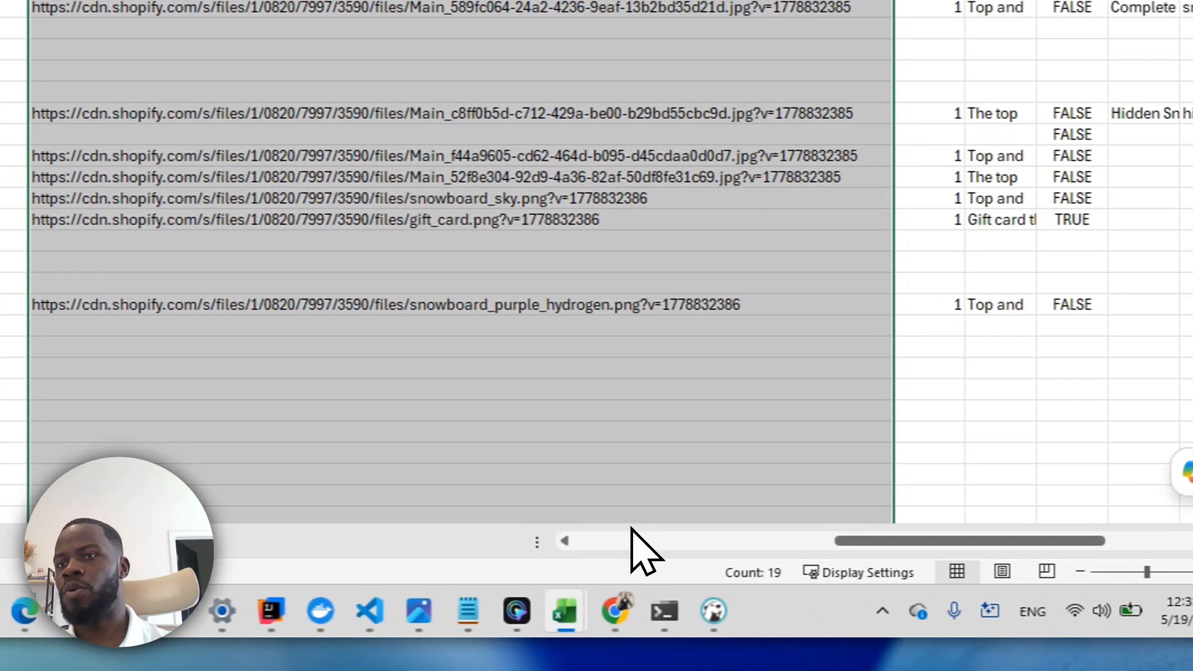
pyautogui.click(995, 539)
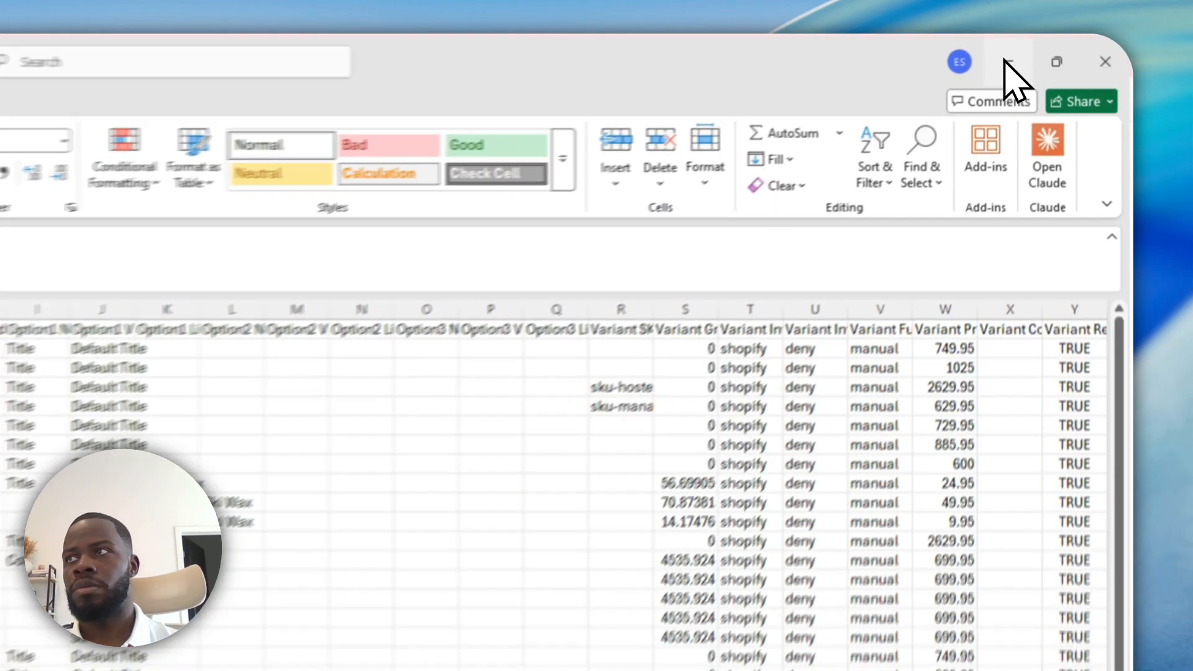
pyautogui.click(1062, 48)
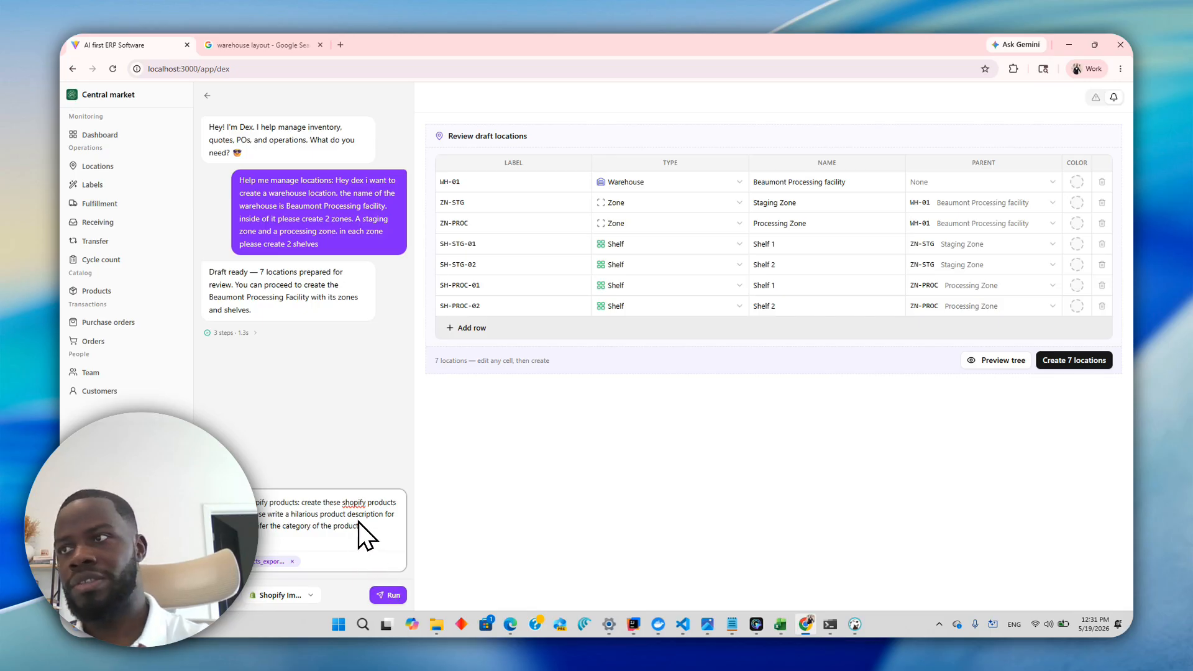
# Submit the Shopify import request to Dex and look through the list of drafted products
pyautogui.press('Return')
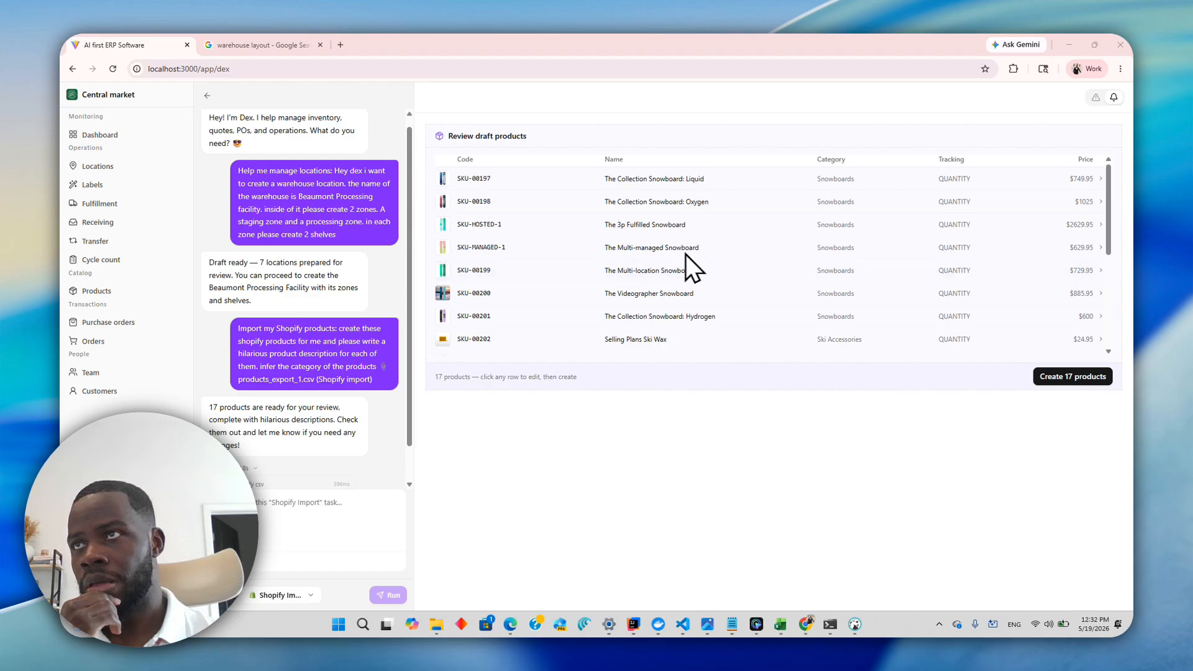
pyautogui.scroll(-3, 684, 258)
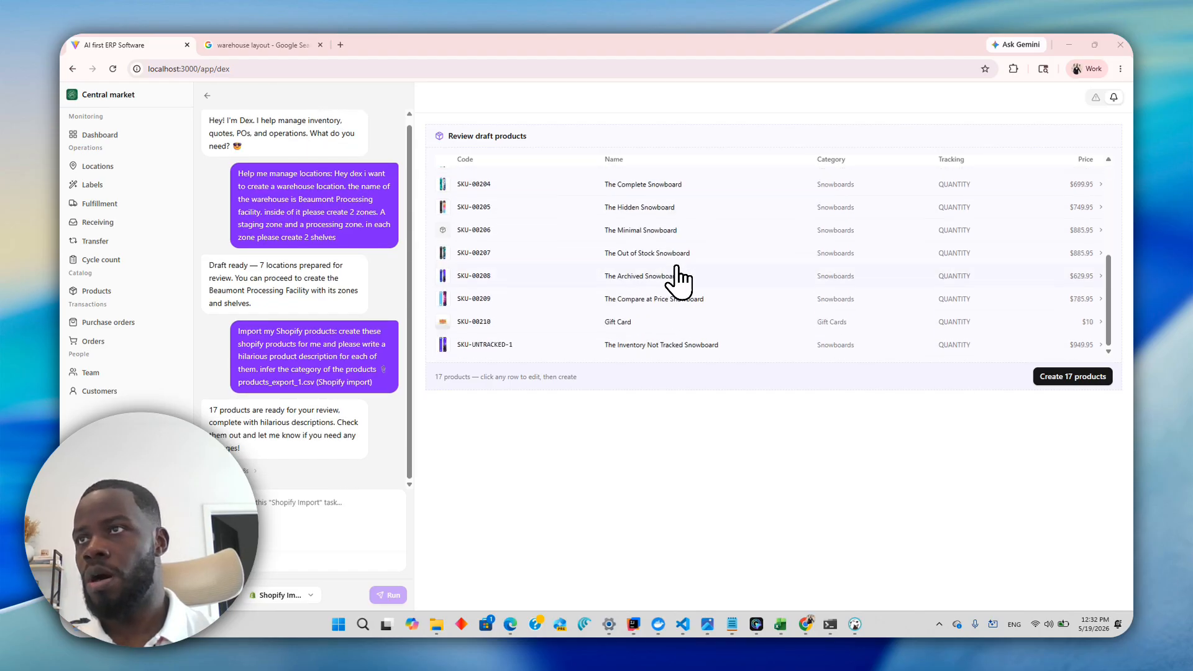
pyautogui.scroll(3, 681, 281)
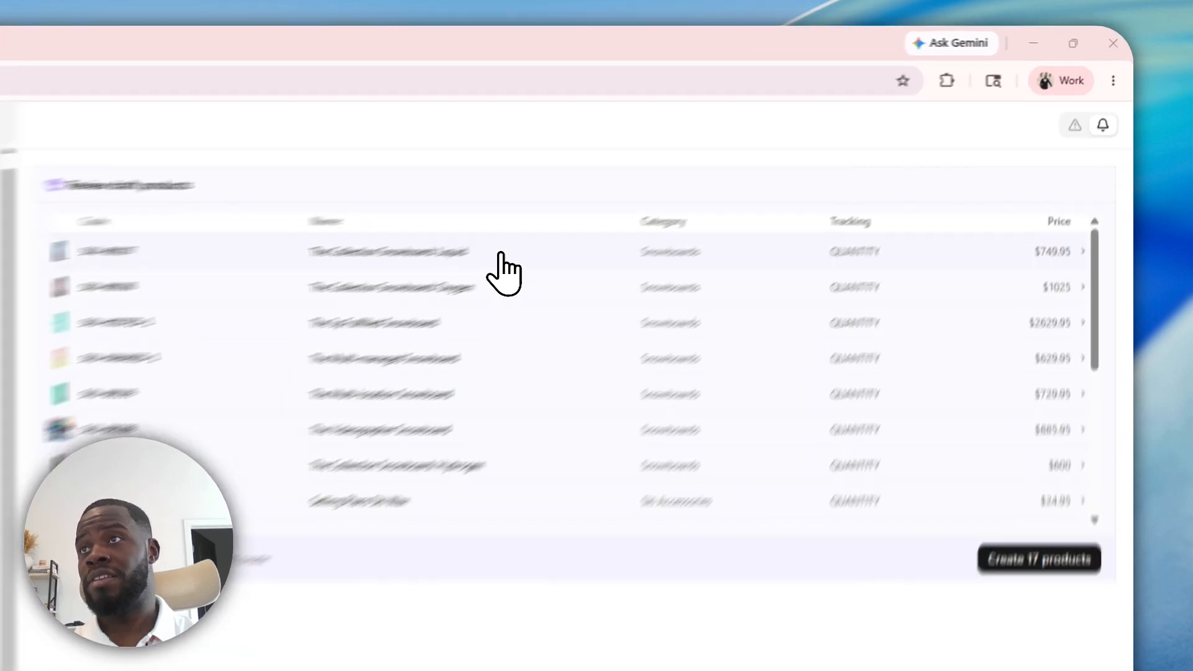
# Open the draft of The Collection Snowboard: Liquid and examine its details, variants and image
pyautogui.click(731, 177)
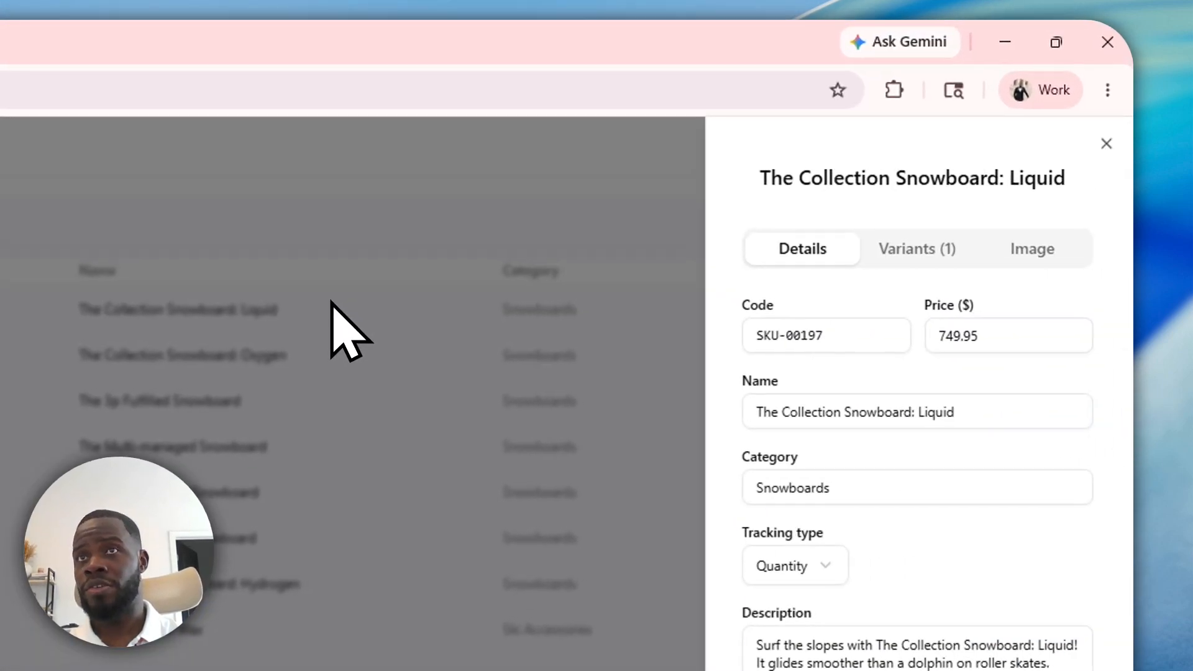
pyautogui.click(924, 247)
pyautogui.click(998, 209)
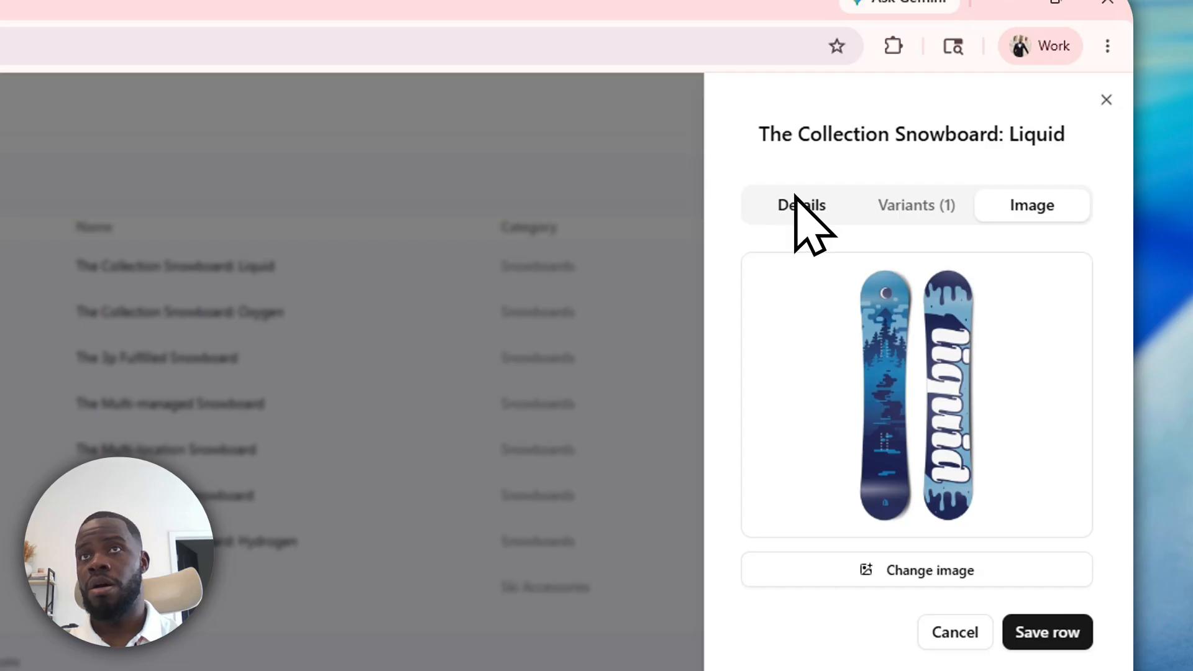
pyautogui.click(901, 194)
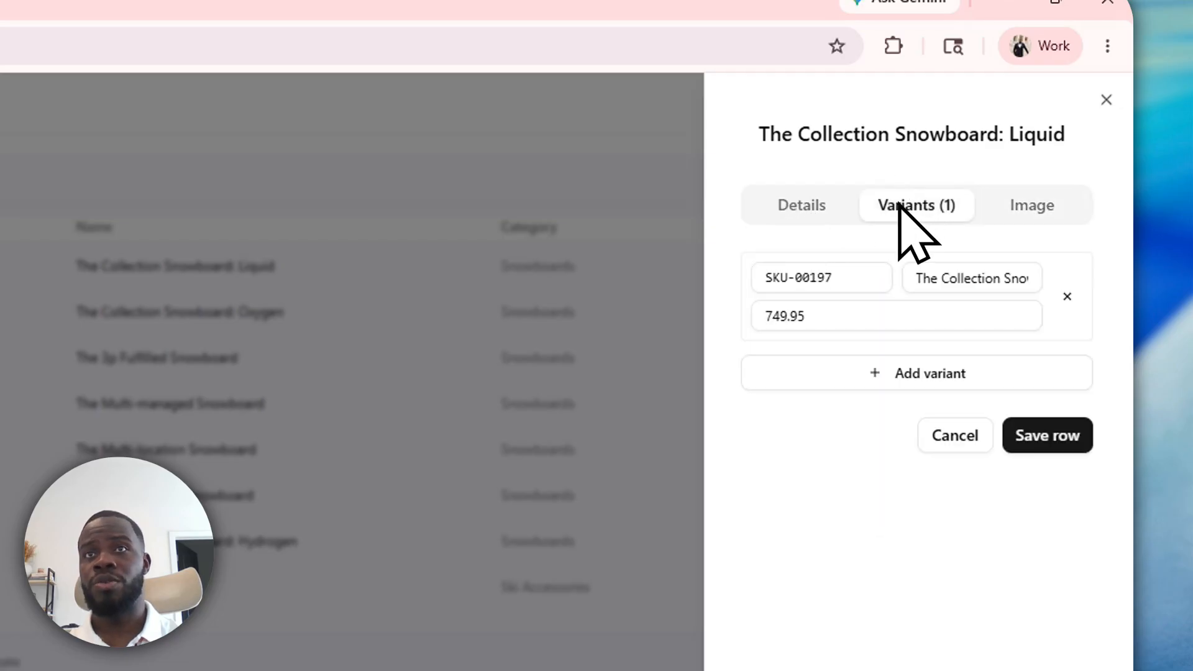
pyautogui.click(998, 210)
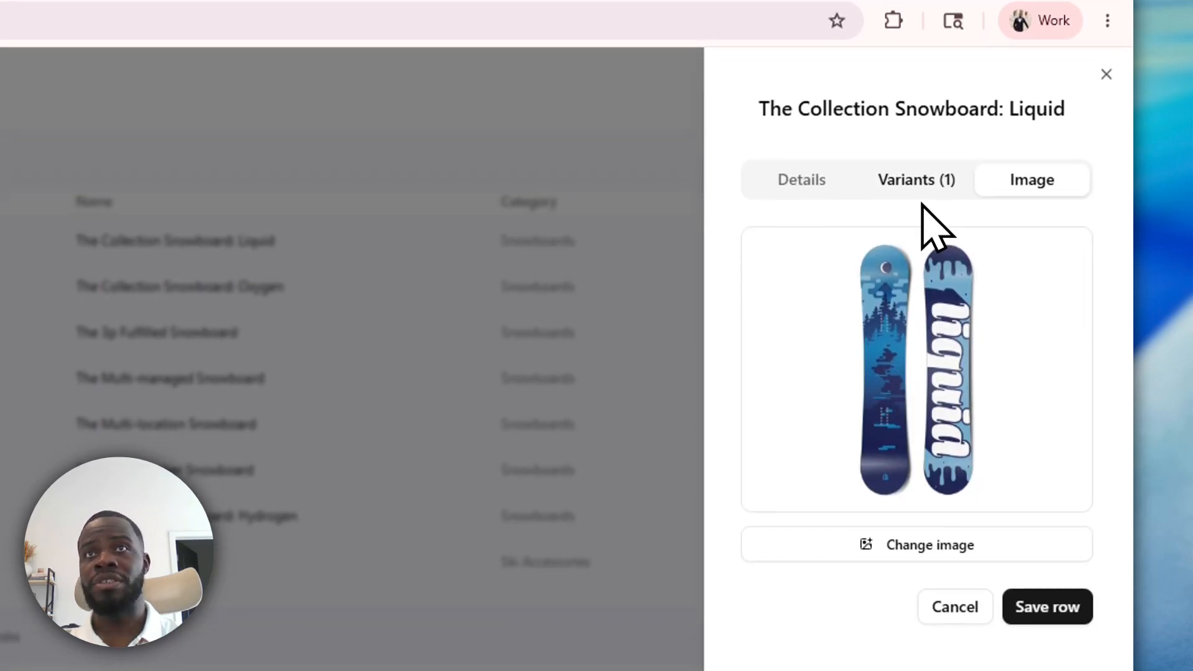
pyautogui.click(909, 190)
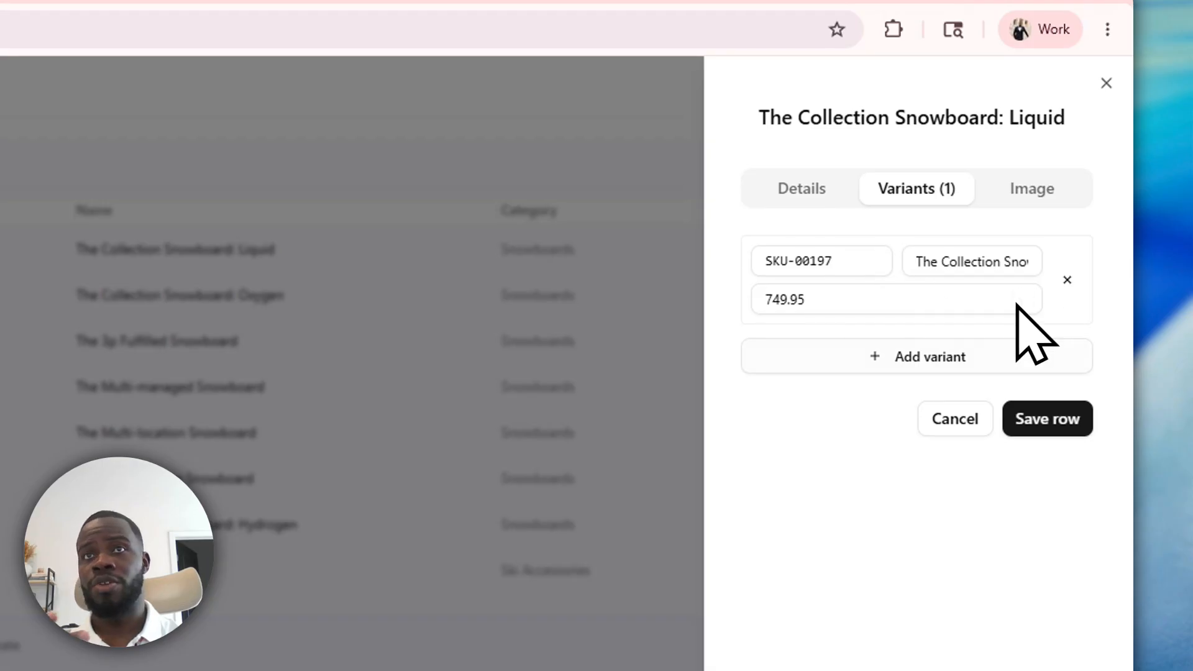
# Add a blank variant to the draft snowboard and remove it, review the details again, and close the draft without saving
pyautogui.click(950, 356)
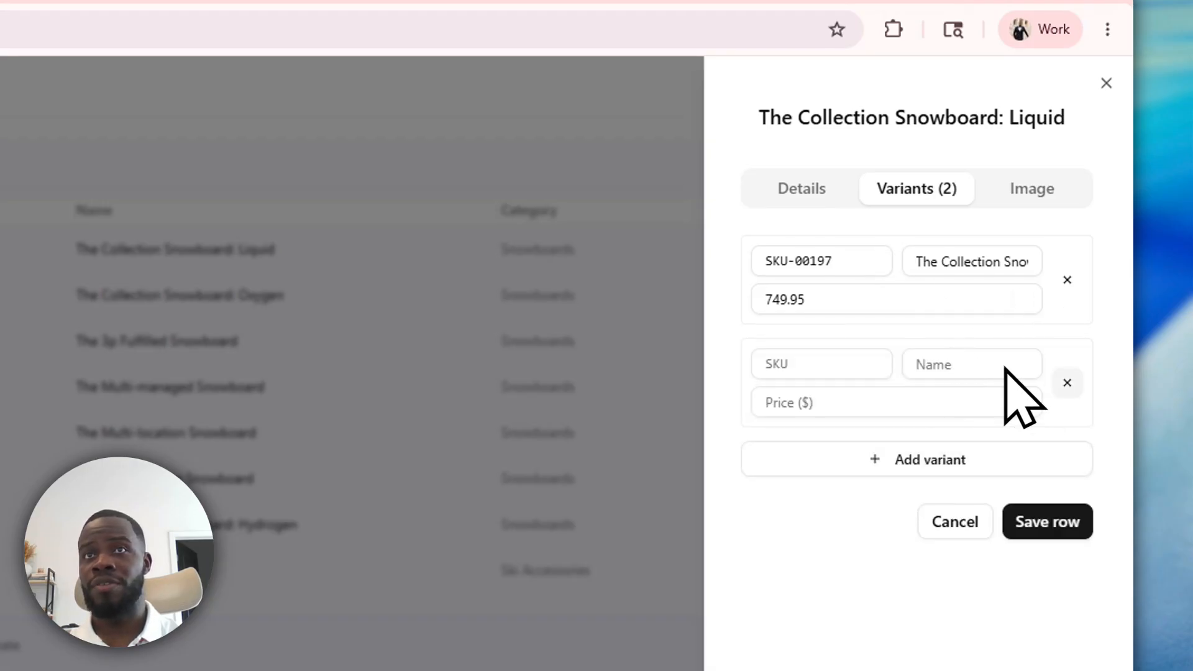
pyautogui.click(1067, 383)
pyautogui.click(801, 191)
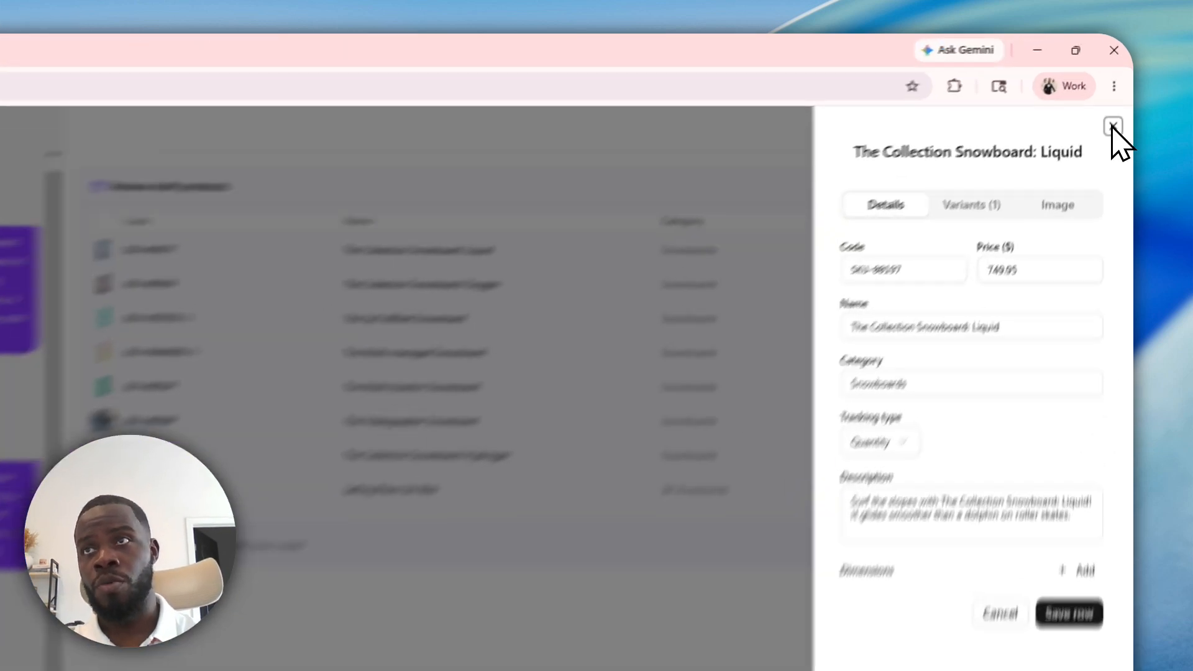
pyautogui.click(1120, 95)
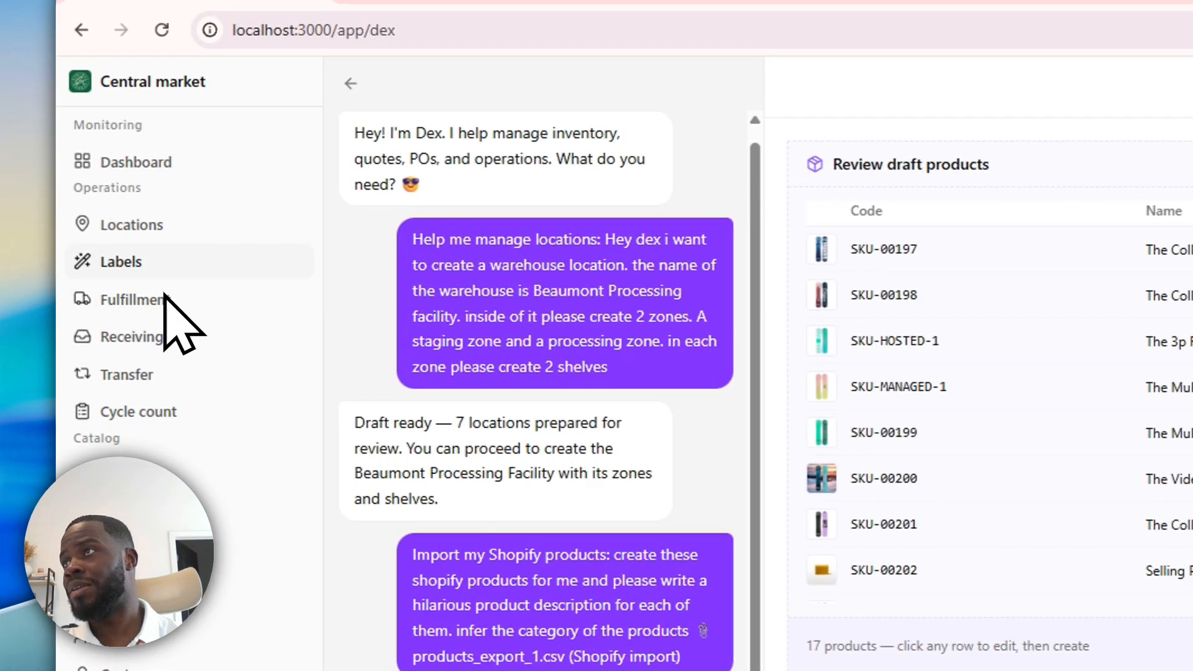
# View the locations page, open the product catalog, and select The Draft Snowboard in the product list
pyautogui.click(147, 227)
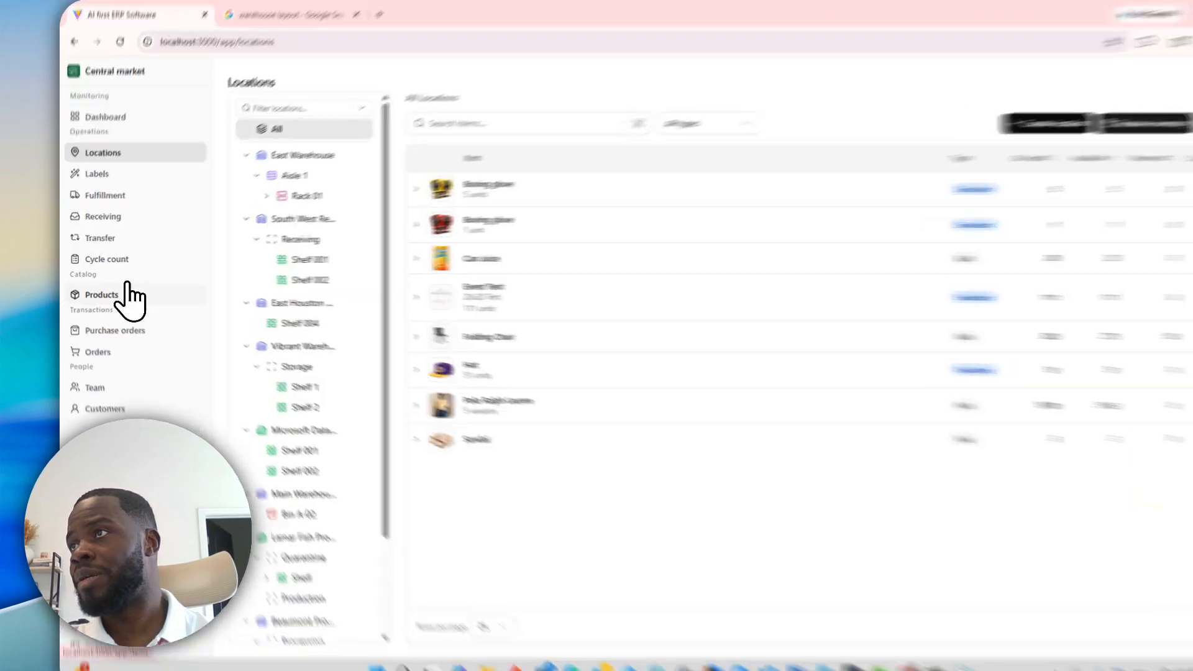
pyautogui.click(97, 291)
pyautogui.scroll(-5, 411, 373)
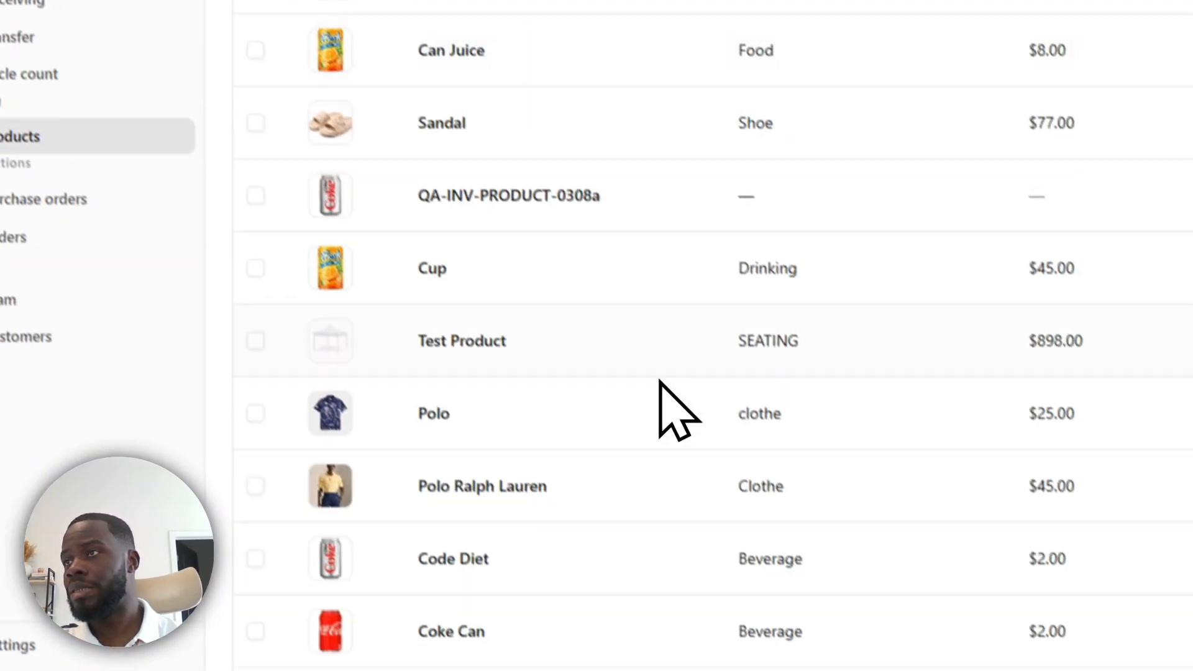
pyautogui.scroll(-2, 660, 382)
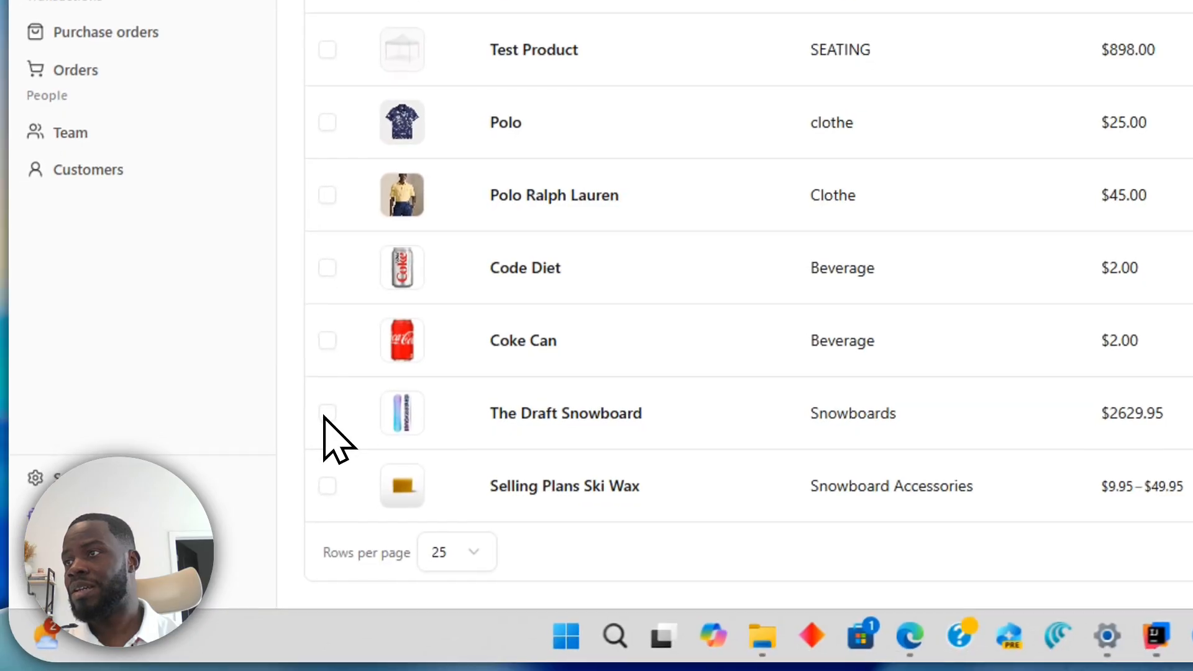
pyautogui.click(328, 414)
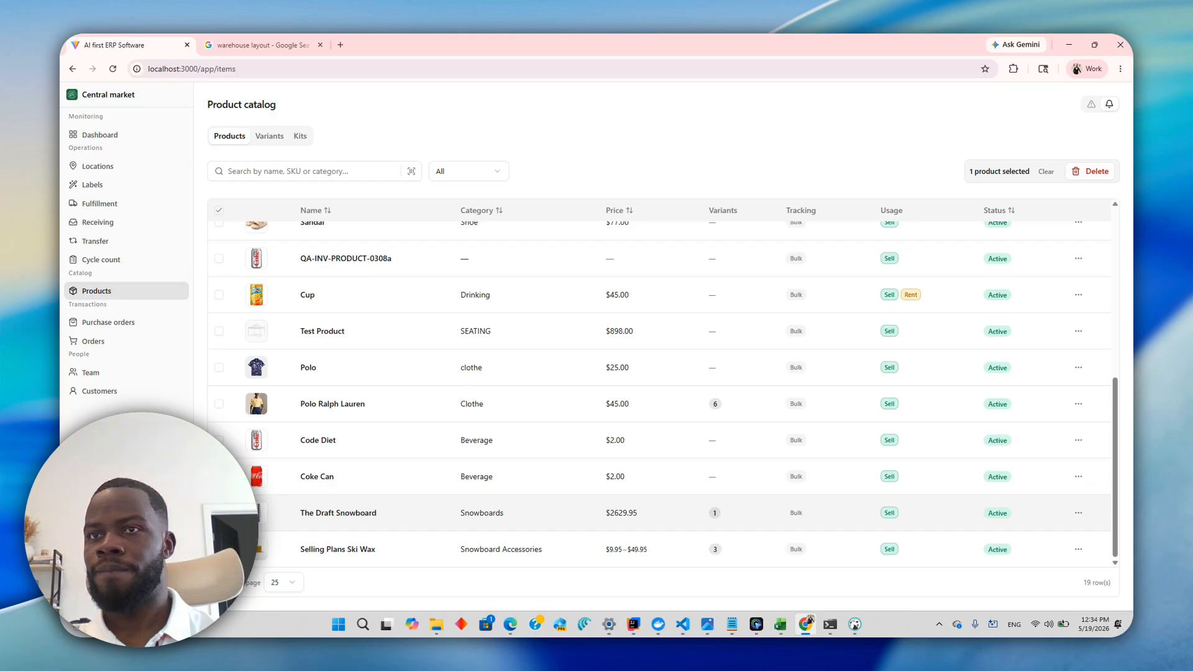
# Open The Draft Snowboard's record, examine its overview, media and variants, and close it
pyautogui.moveTo(377, 514); pyautogui.dragTo(306, 515)
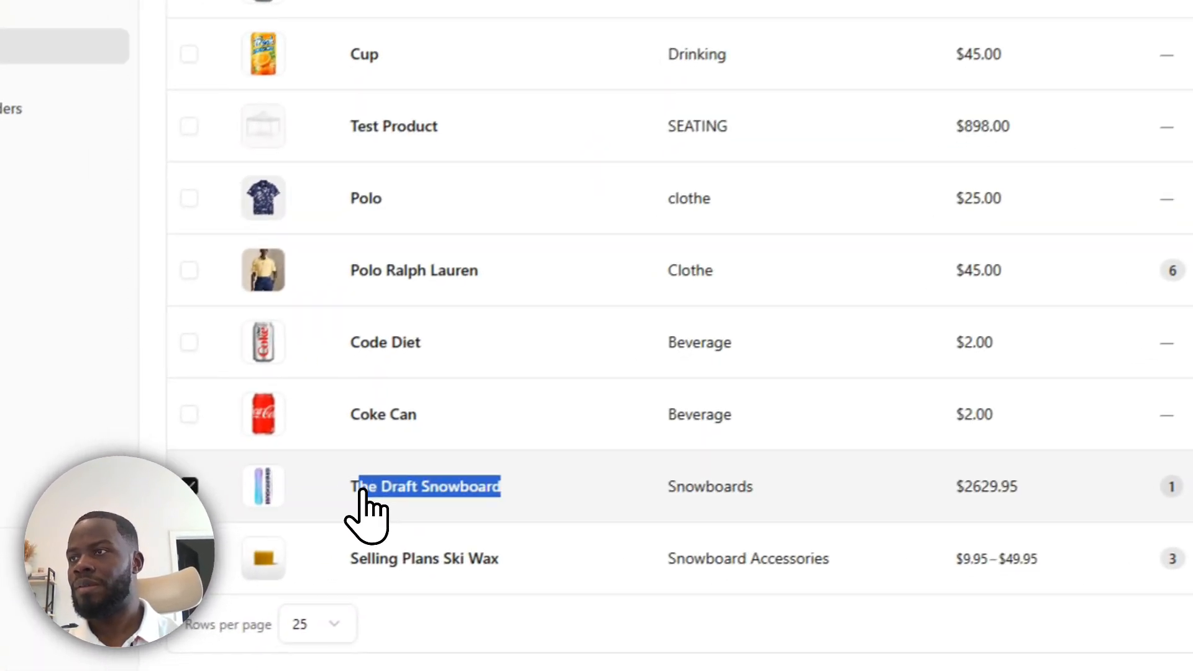
pyautogui.click(362, 491)
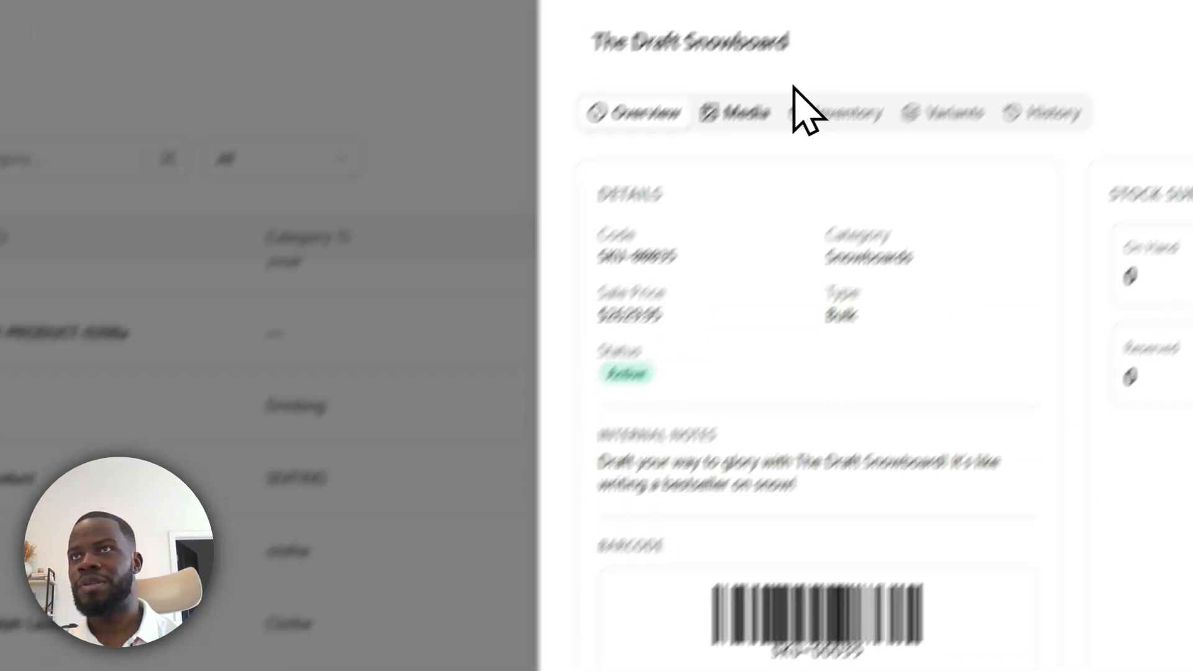
pyautogui.click(741, 112)
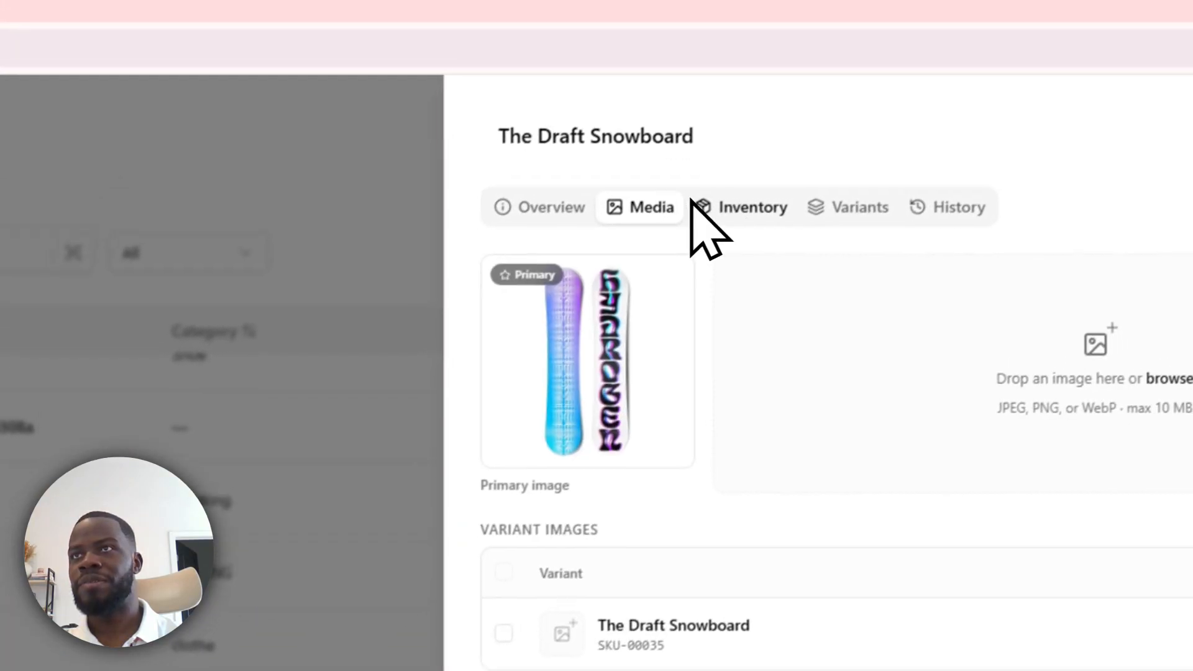
pyautogui.click(847, 112)
pyautogui.click(685, 219)
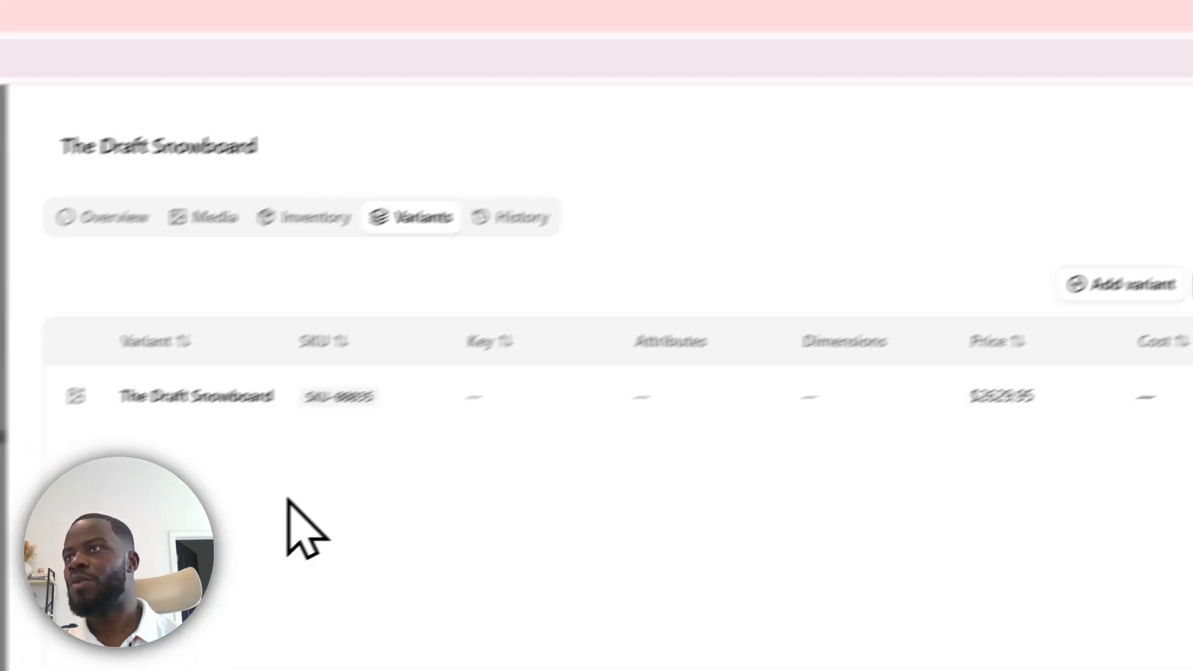
pyautogui.press('Escape')
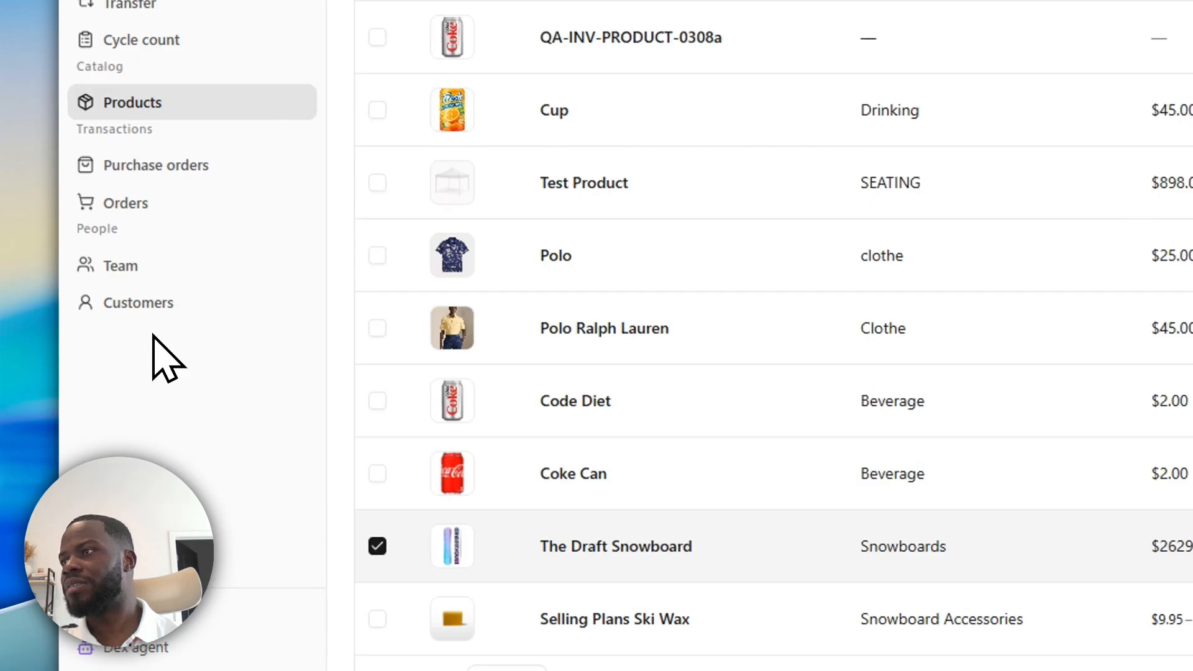
# Return to the Dex agent, create the 17 drafted Shopify products, and locate them in the product catalog
pyautogui.click(215, 498)
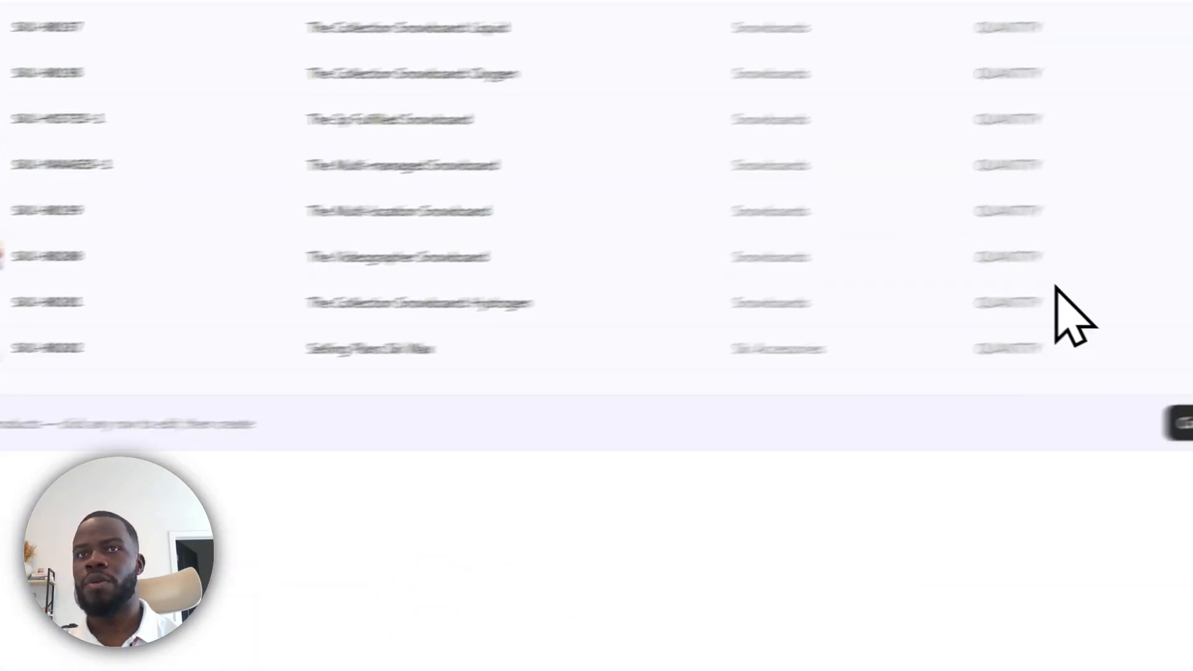
pyautogui.click(1047, 420)
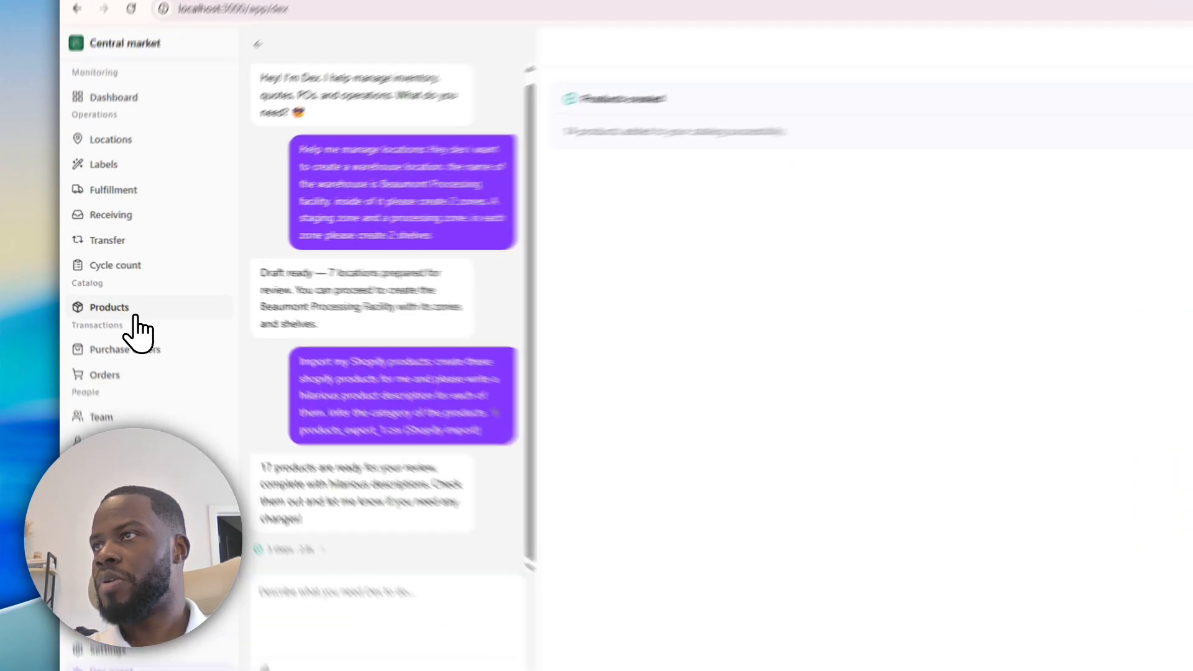
pyautogui.click(135, 317)
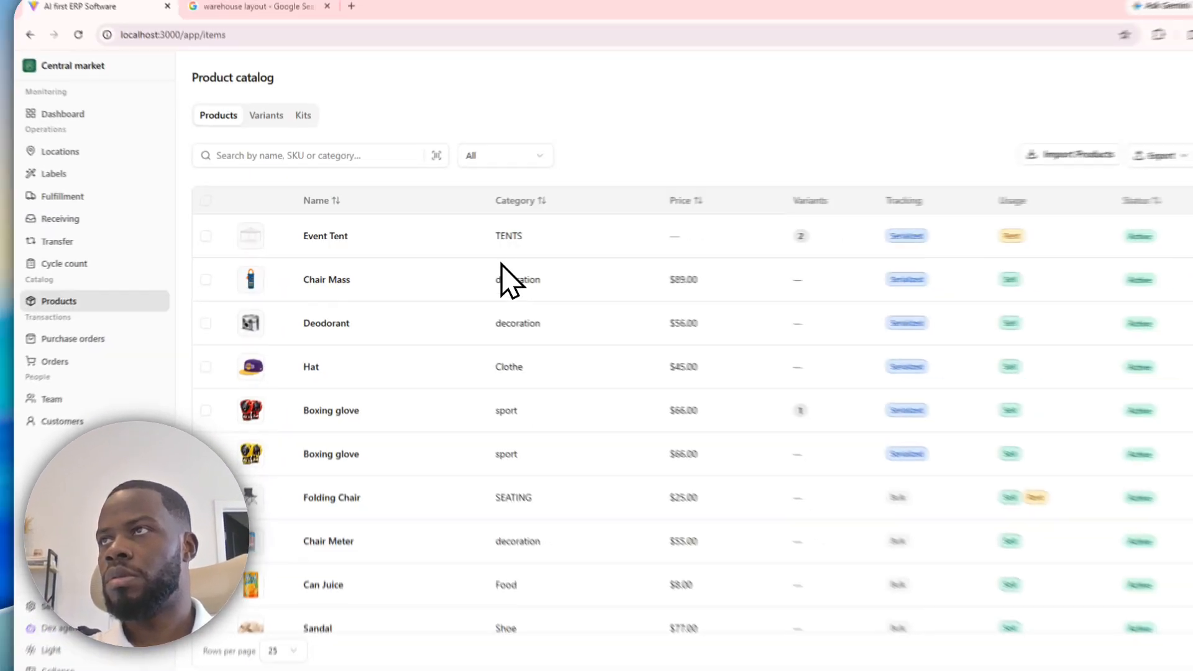
pyautogui.scroll(-5, 519, 314)
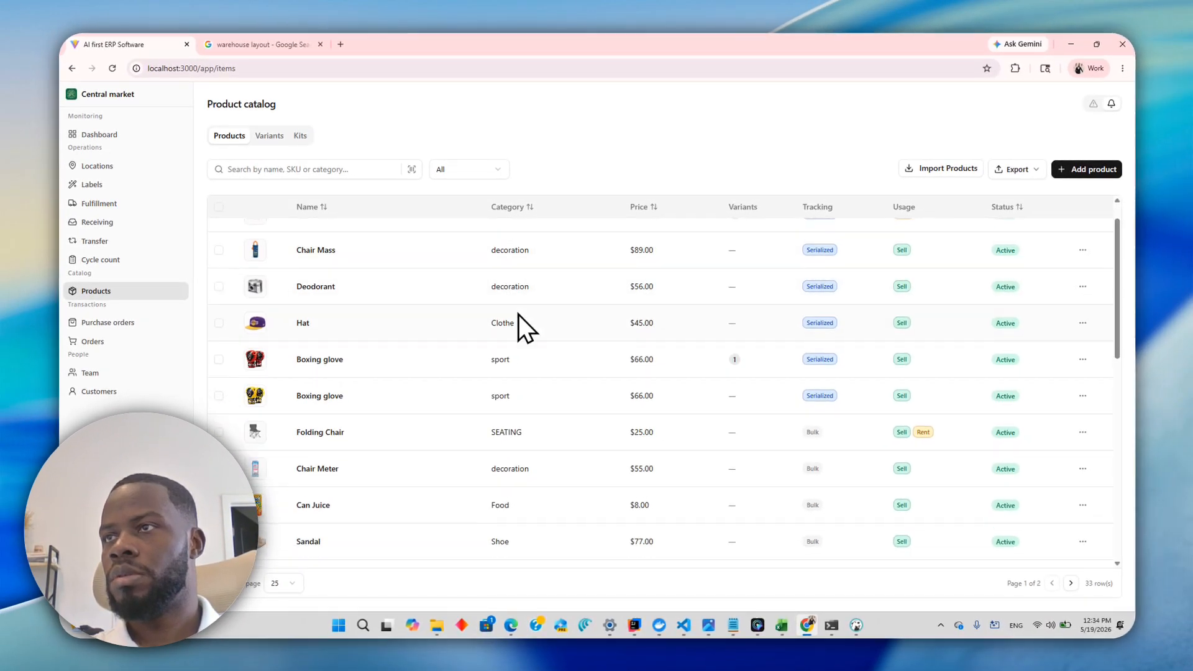
pyautogui.scroll(-4, 478, 348)
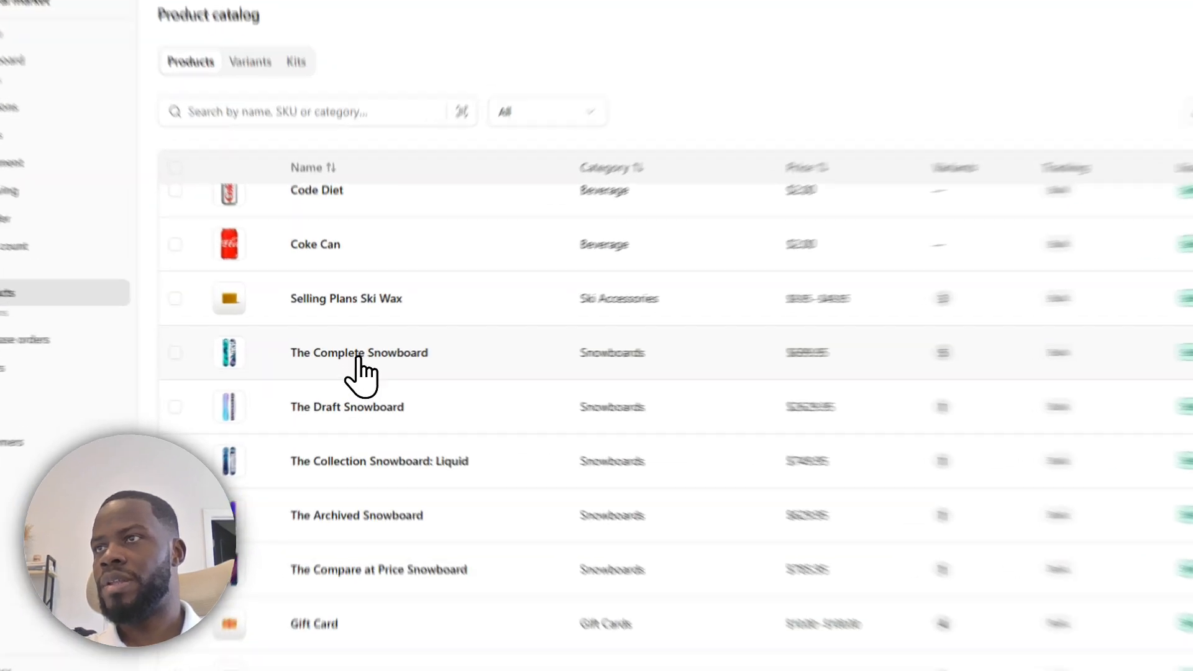
# Open The Complete Snowboard's record, examine its media, inventory, variants and history, dismissing the image file picker, and close it
pyautogui.click(426, 341)
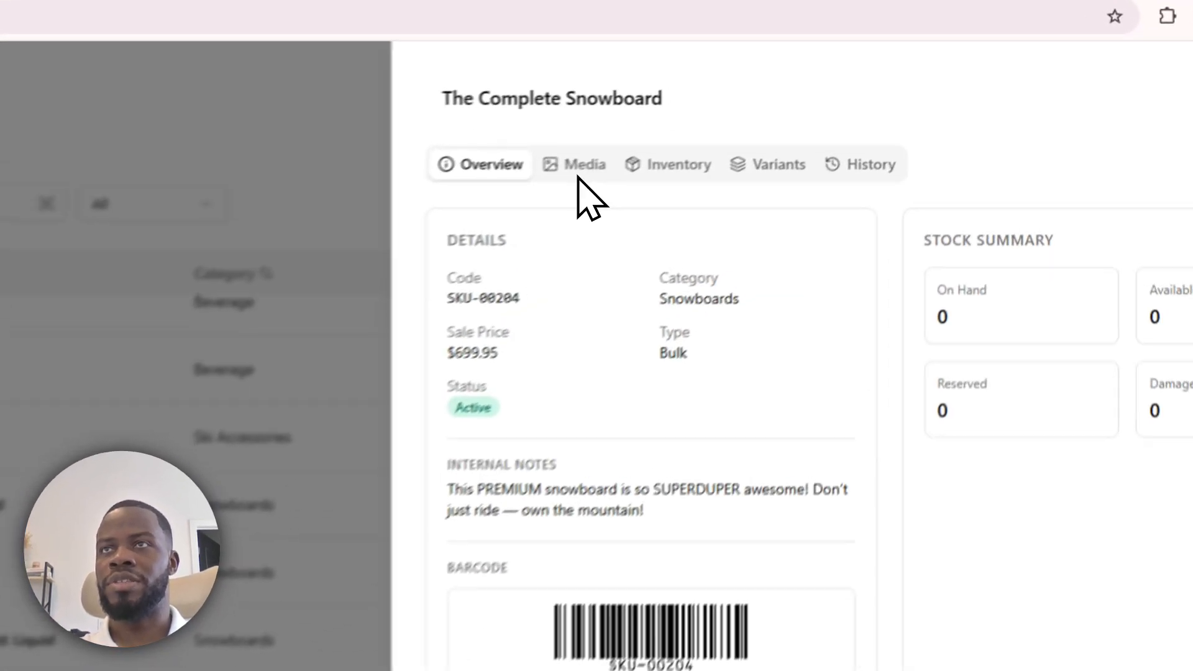
pyautogui.click(699, 148)
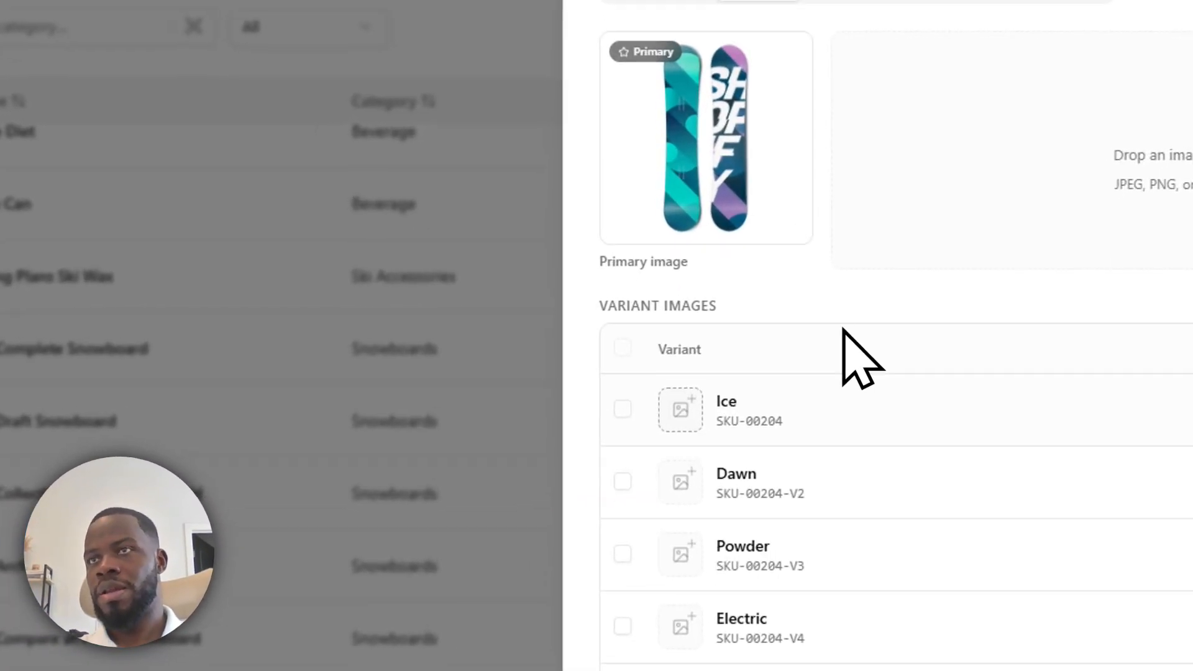
pyautogui.click(840, 265)
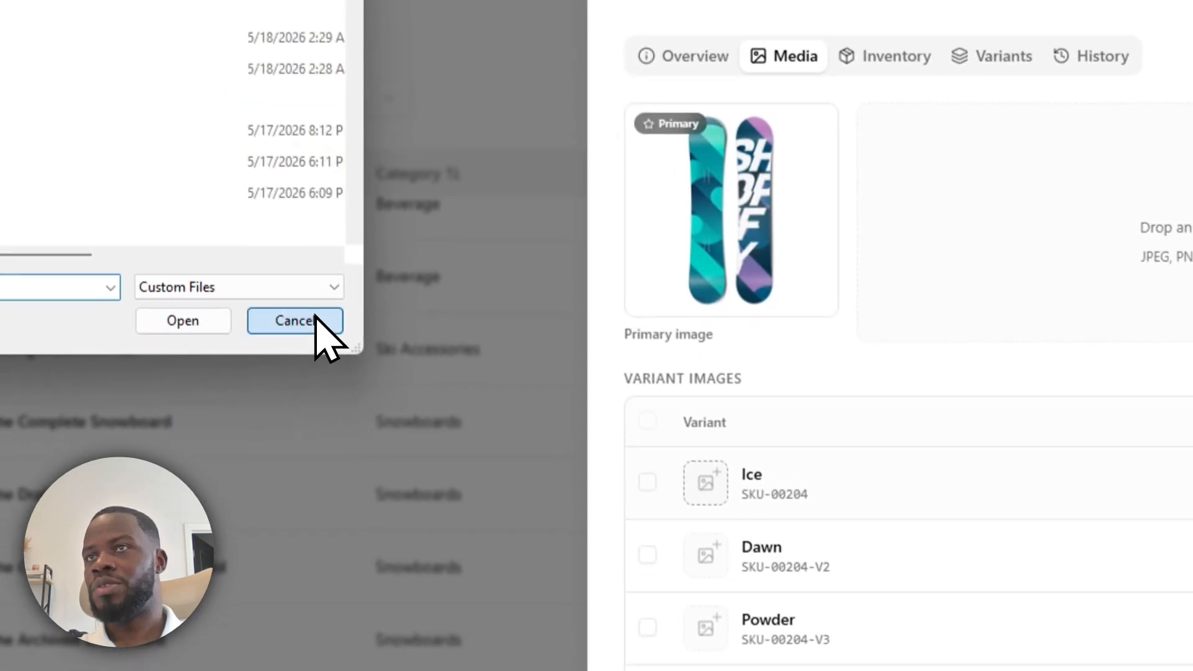
pyautogui.click(317, 321)
pyautogui.click(885, 56)
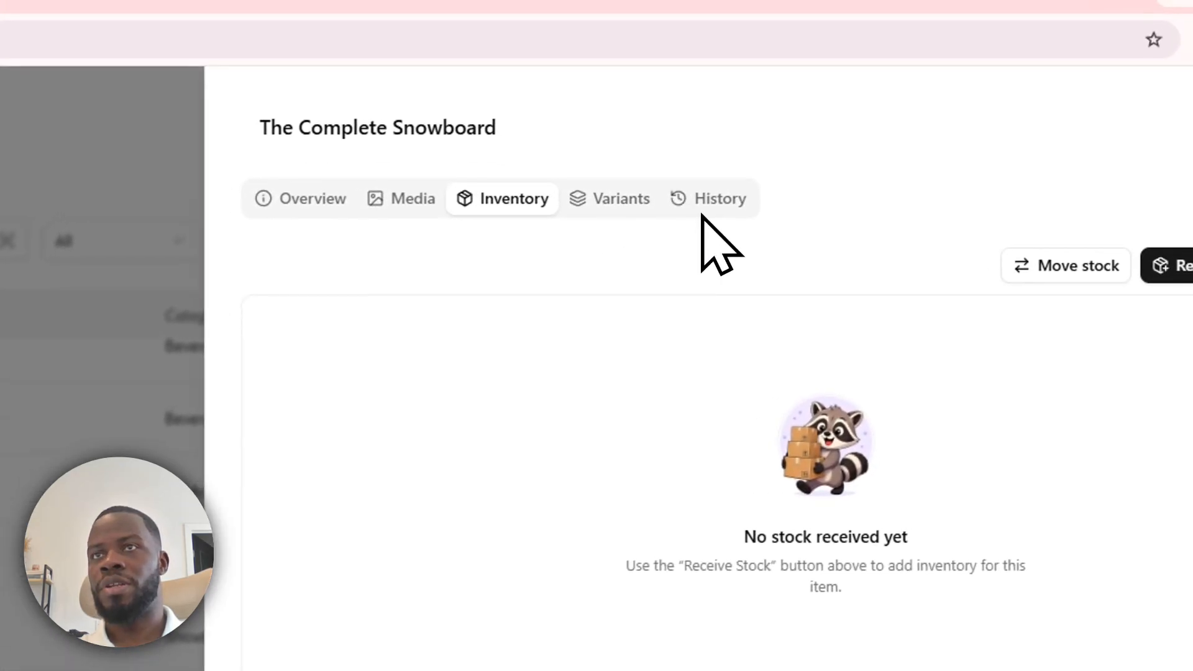
pyautogui.click(630, 202)
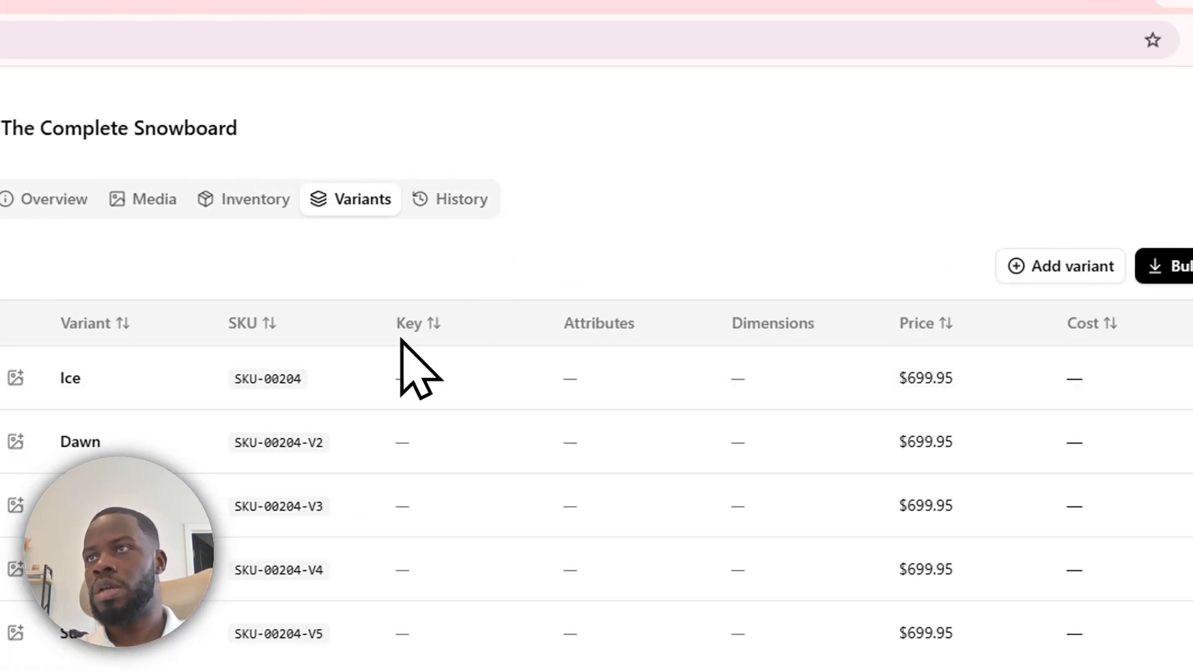
pyautogui.click(438, 198)
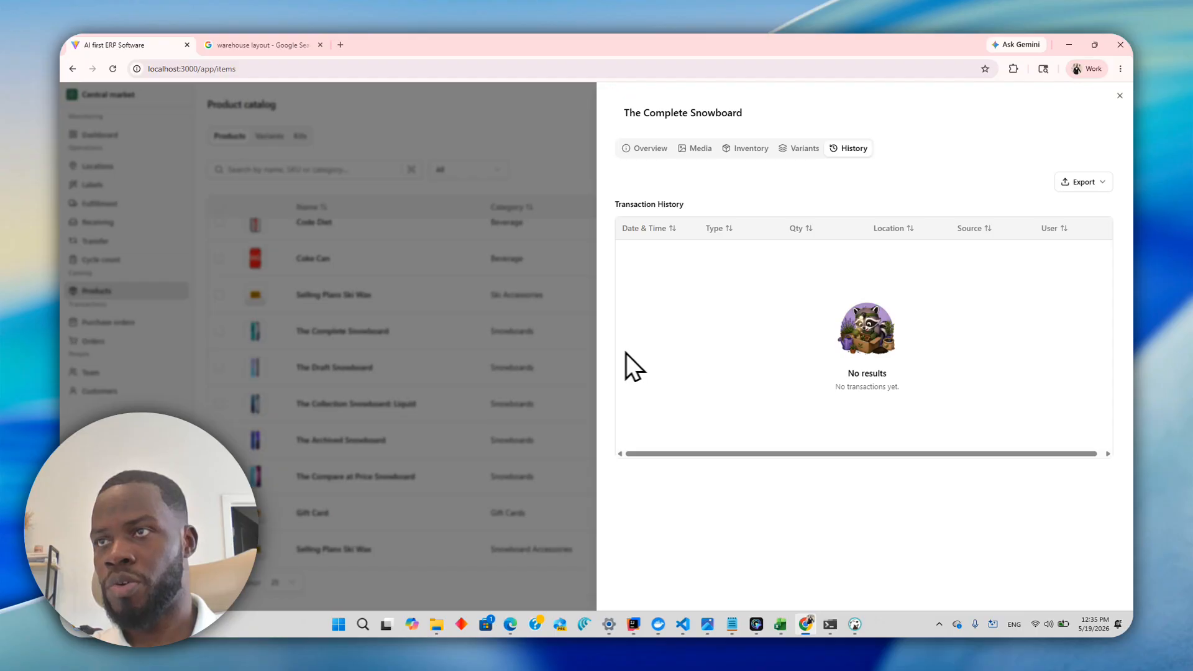
pyautogui.click(563, 373)
# Open the Polo Ralph Lauren record, examine its media, inventory, variants and transaction history, and close it
pyautogui.scroll(3, 488, 342)
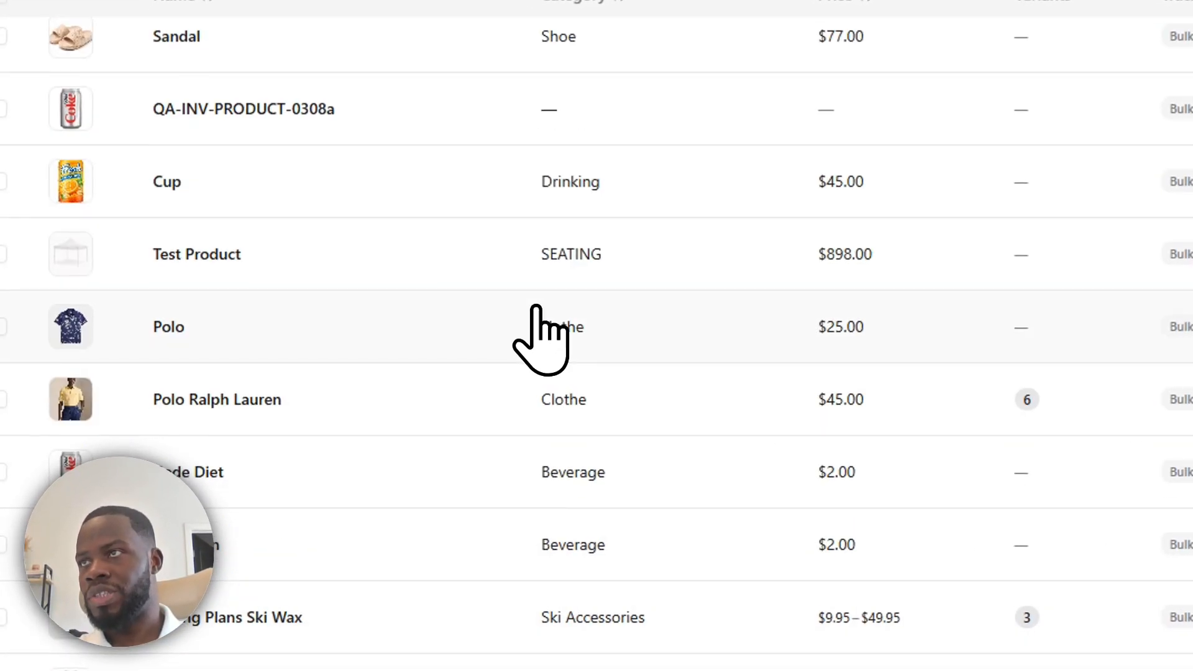
pyautogui.scroll(2, 531, 323)
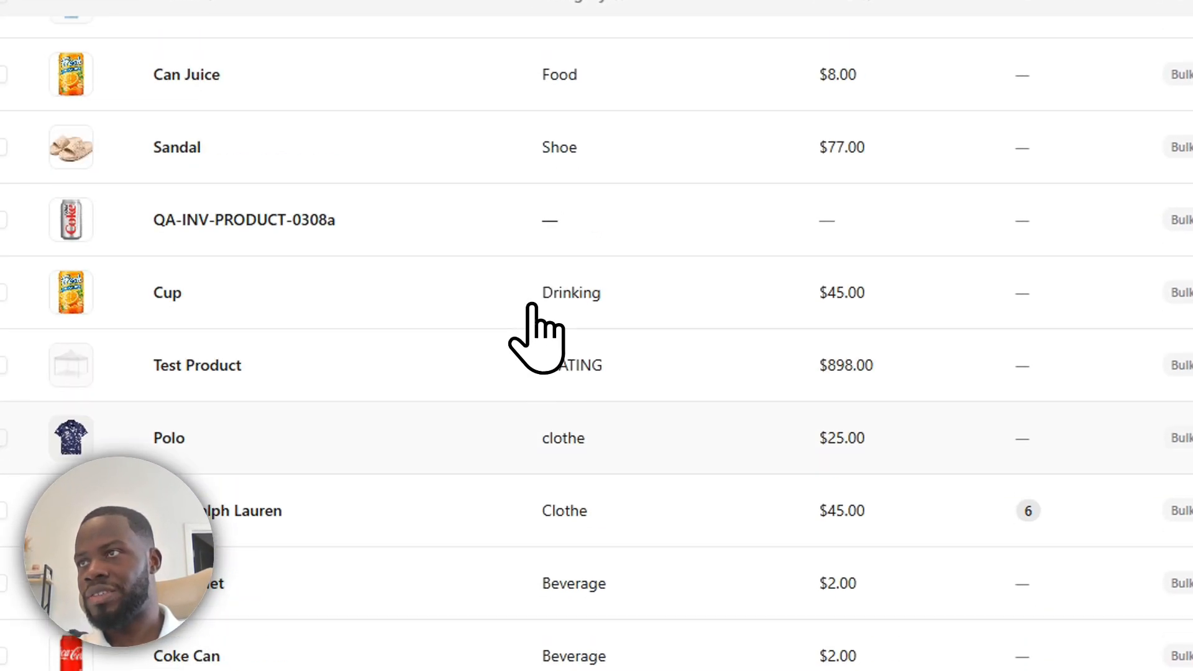
pyautogui.click(405, 485)
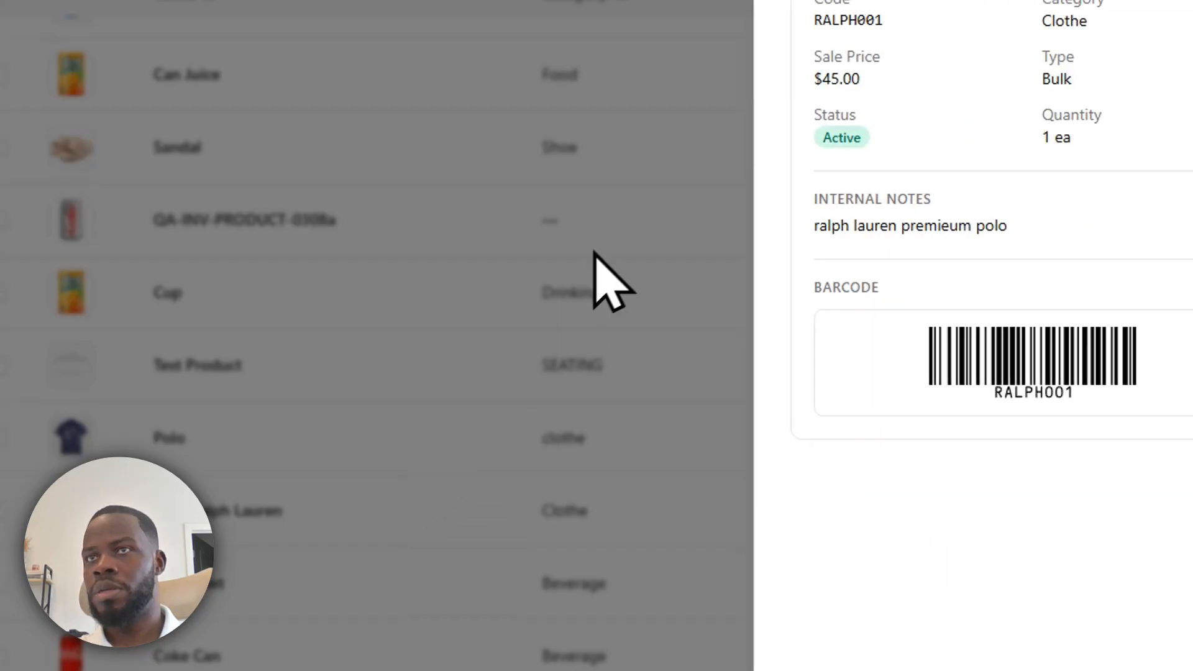
pyautogui.click(778, 123)
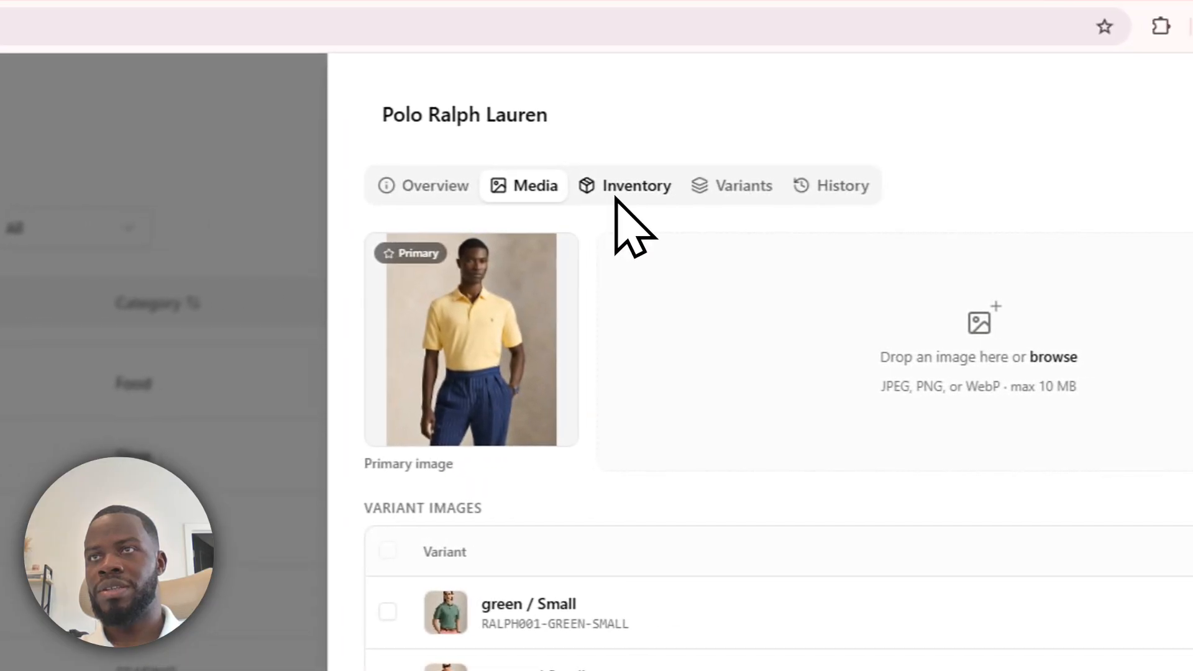
pyautogui.click(690, 185)
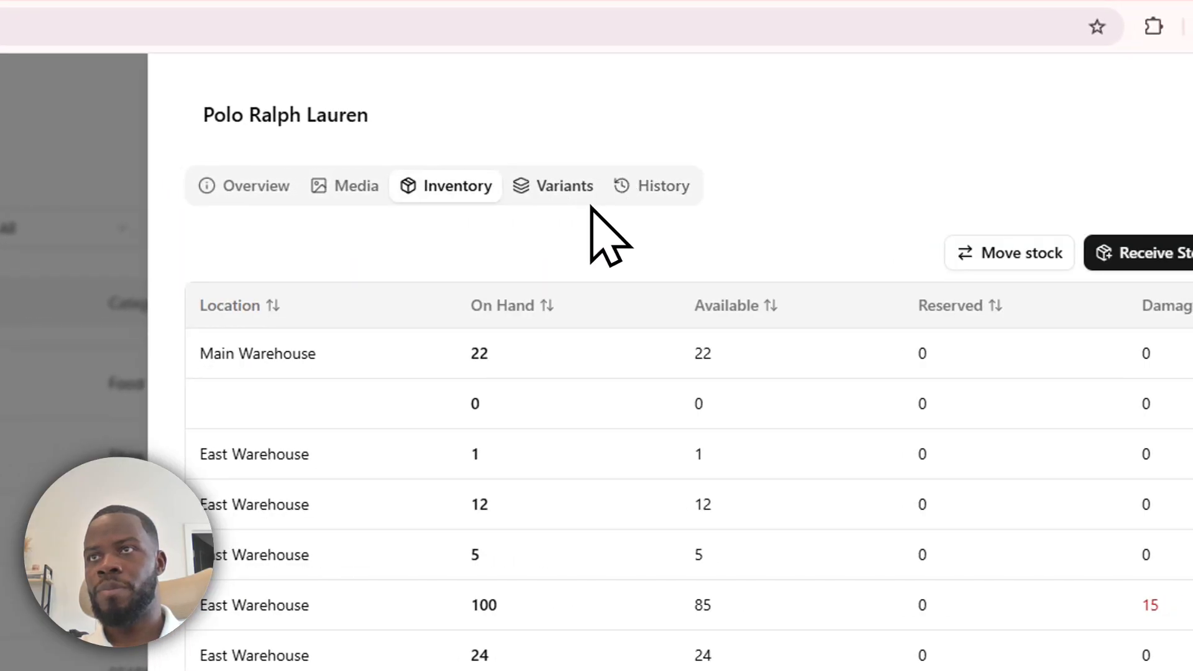
pyautogui.click(555, 190)
pyautogui.click(653, 186)
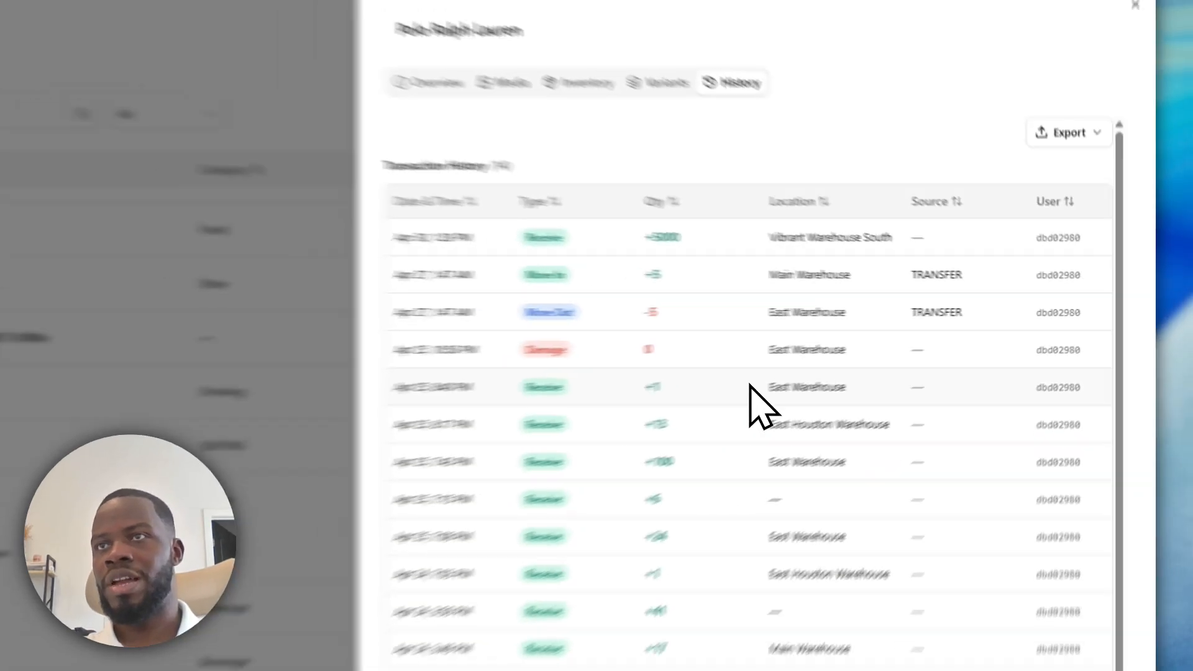
pyautogui.scroll(-1, 845, 369)
pyautogui.scroll(1, 845, 370)
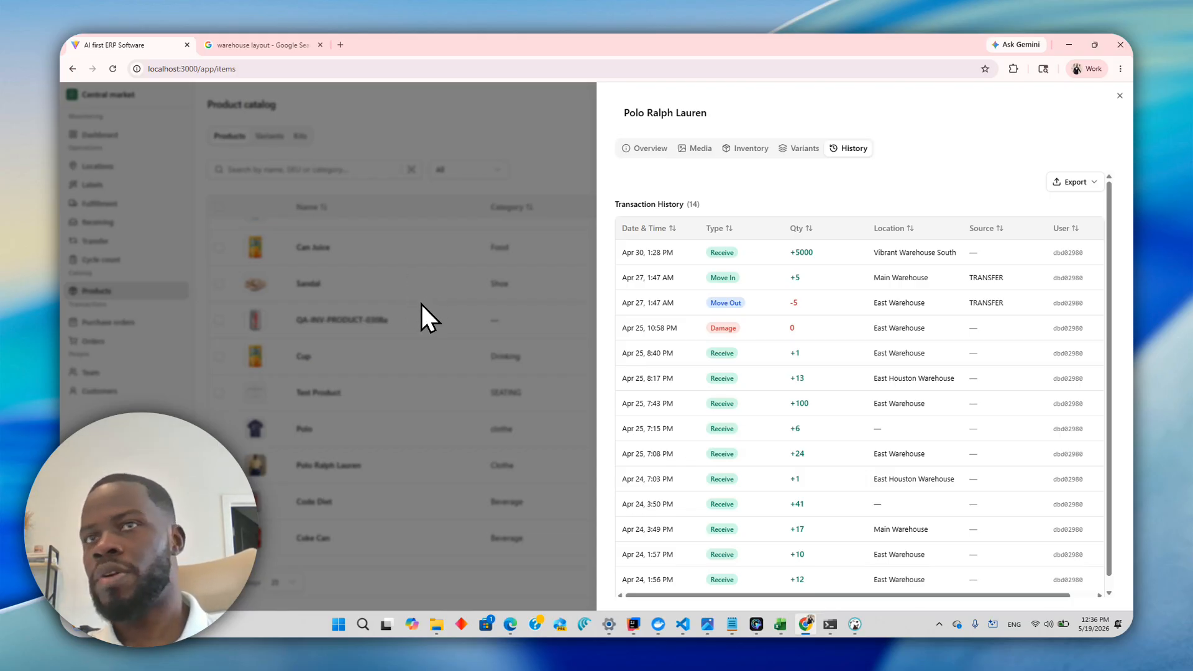
pyautogui.click(408, 334)
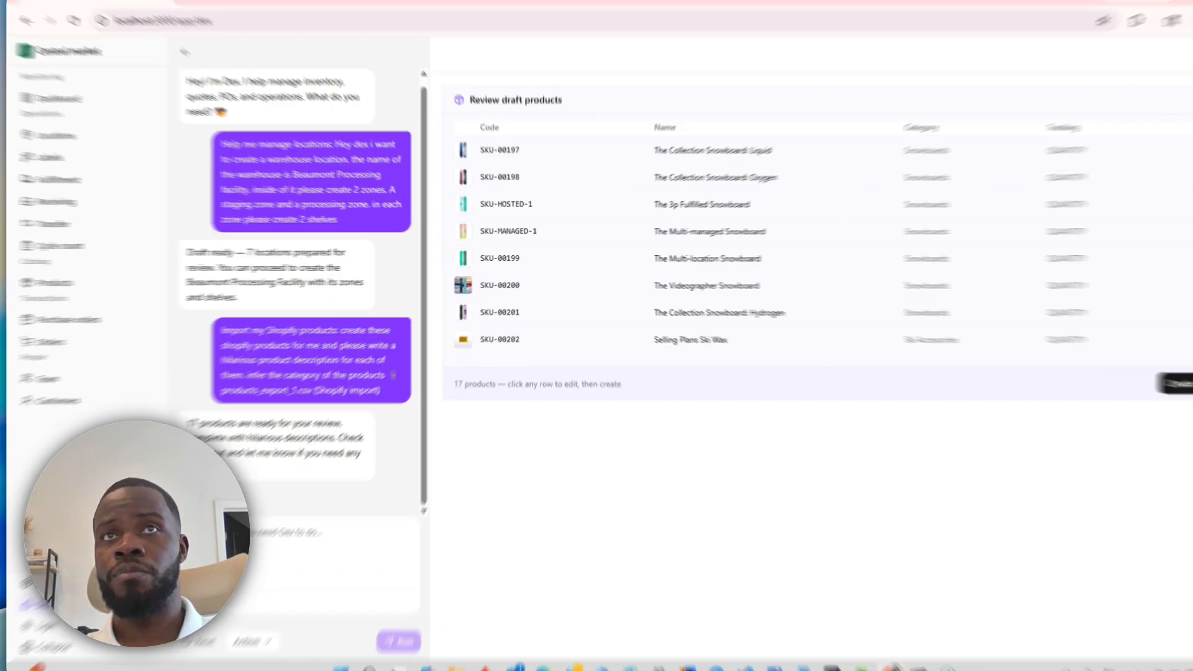
# View the recent exports list from the Dex product review and close it
pyautogui.click(1114, 97)
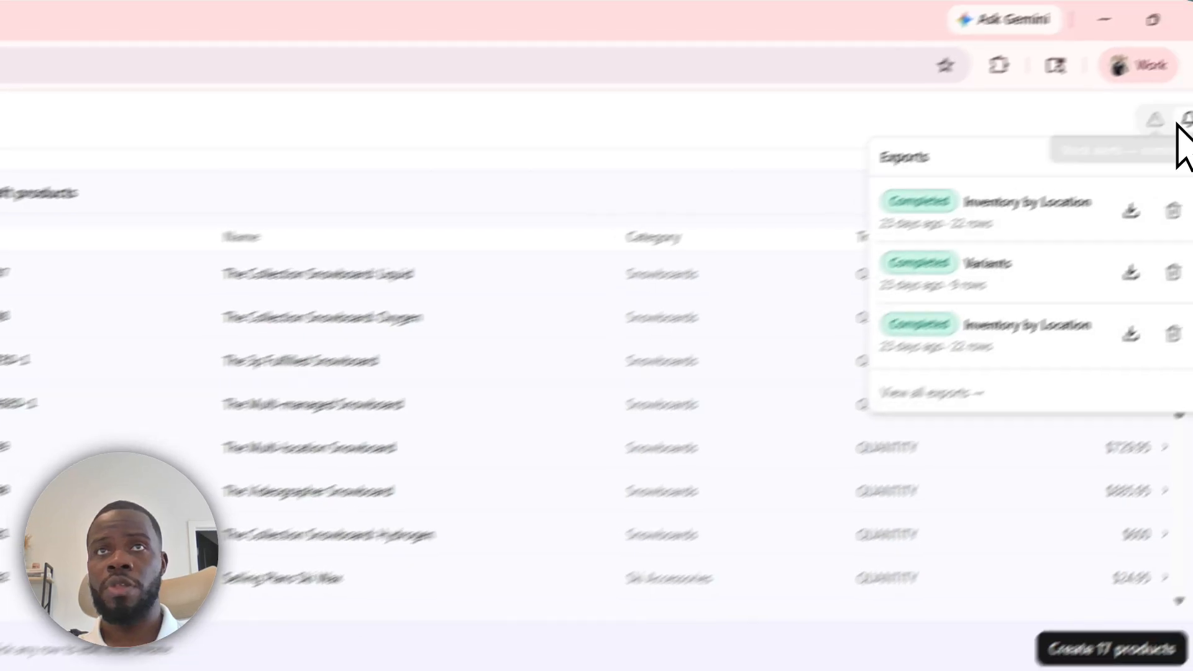
pyautogui.click(1114, 98)
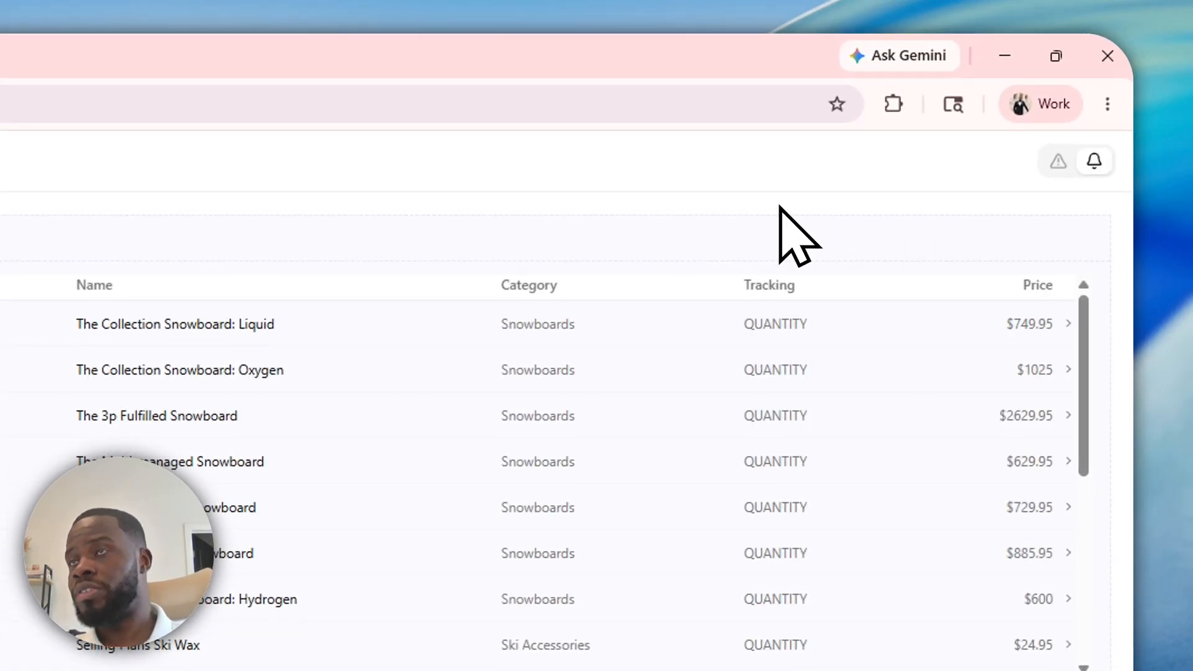